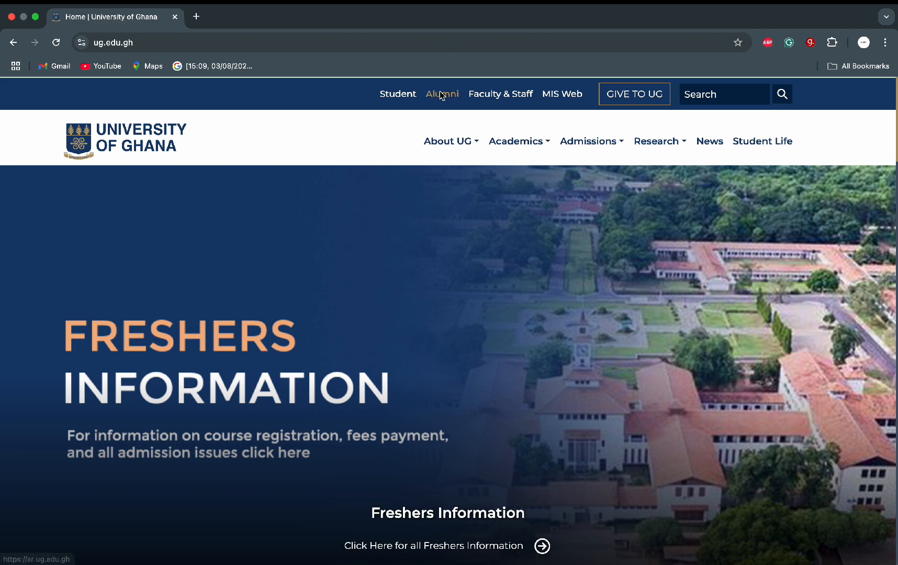
Step: Go from the Admissions menu to the Graduate page and open the How to Apply guide
mouse_move(623, 144)
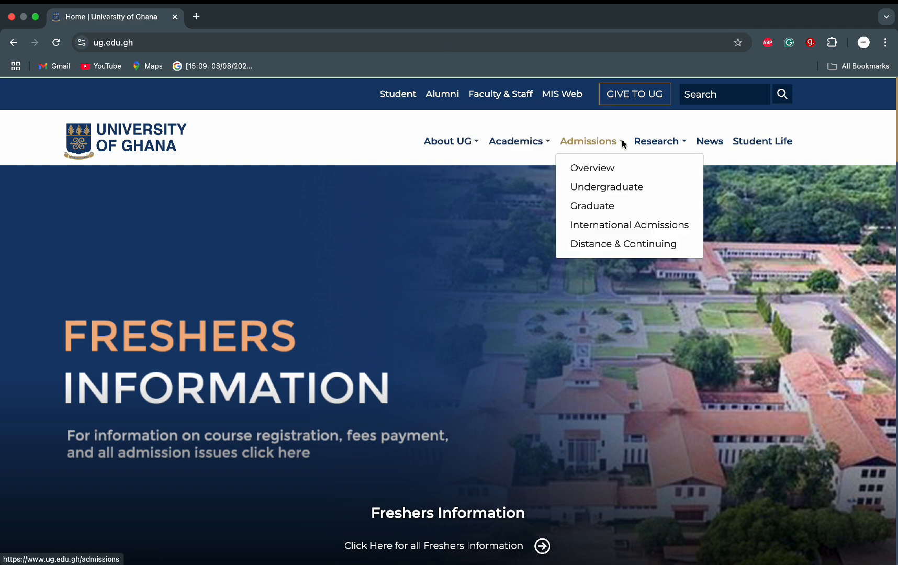
click(592, 206)
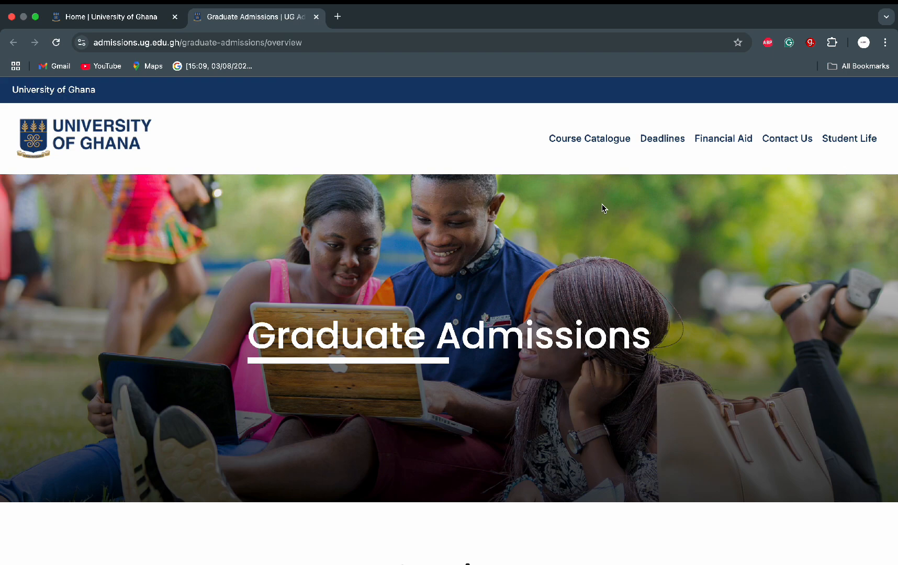
scroll(603, 208, down, 10)
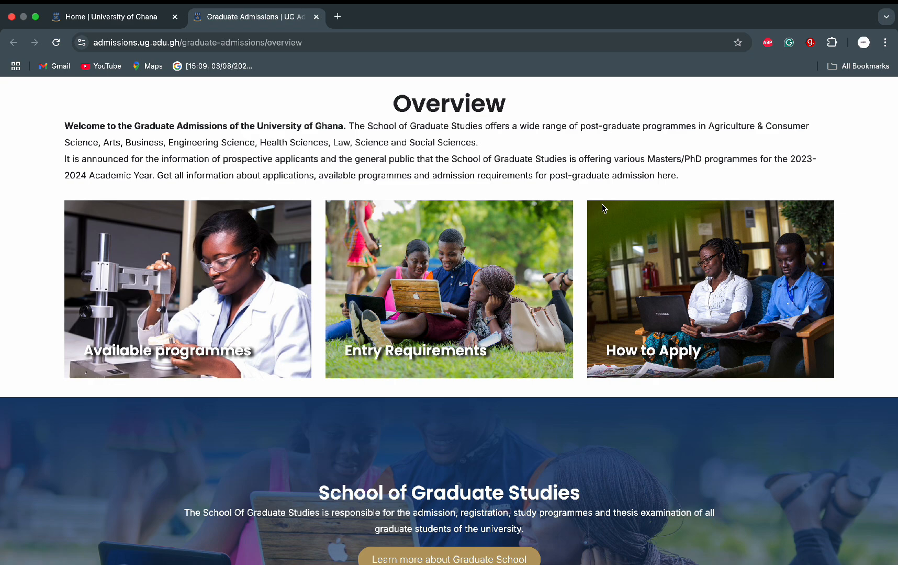
click(663, 355)
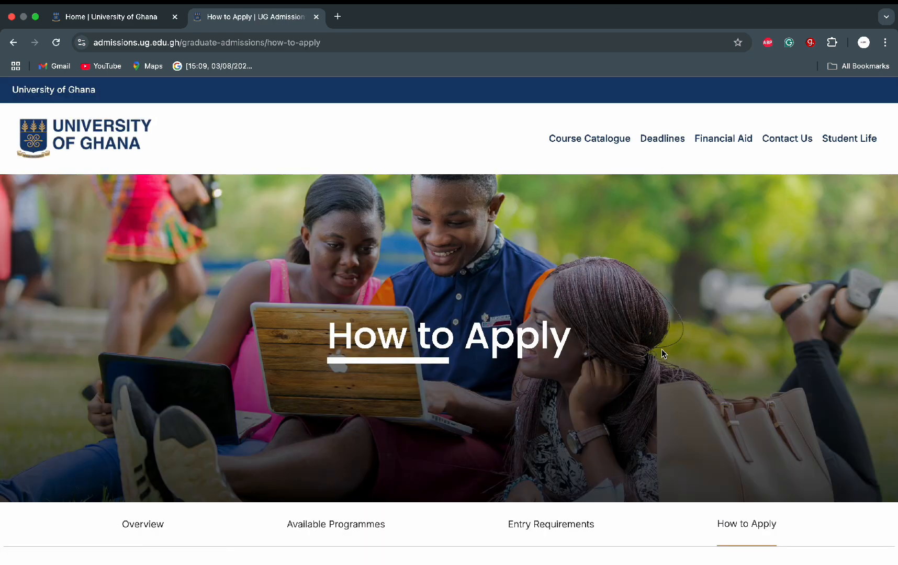
Step: Open the postgraduate Ghanaian Applicants sign-in page from the guide
scroll(661, 349, down, 7)
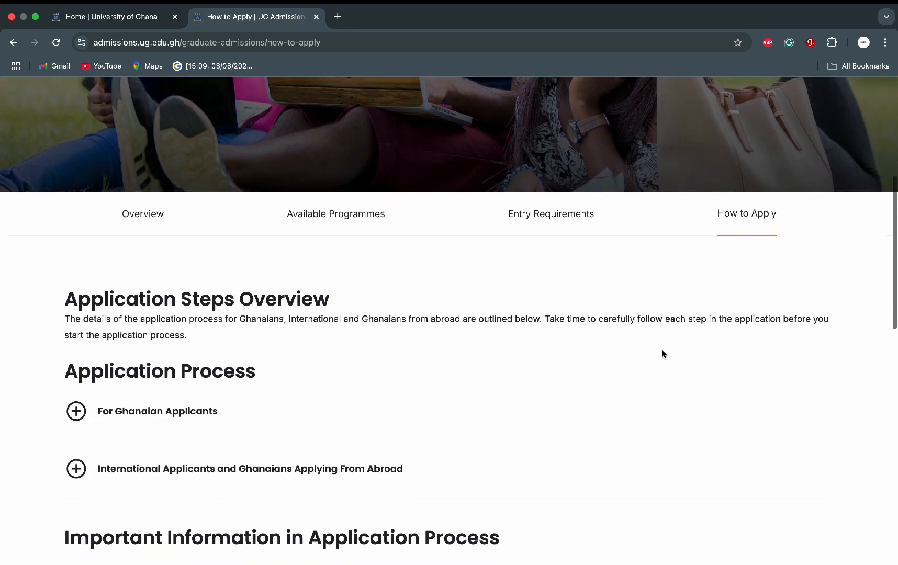
scroll(662, 350, down, 8)
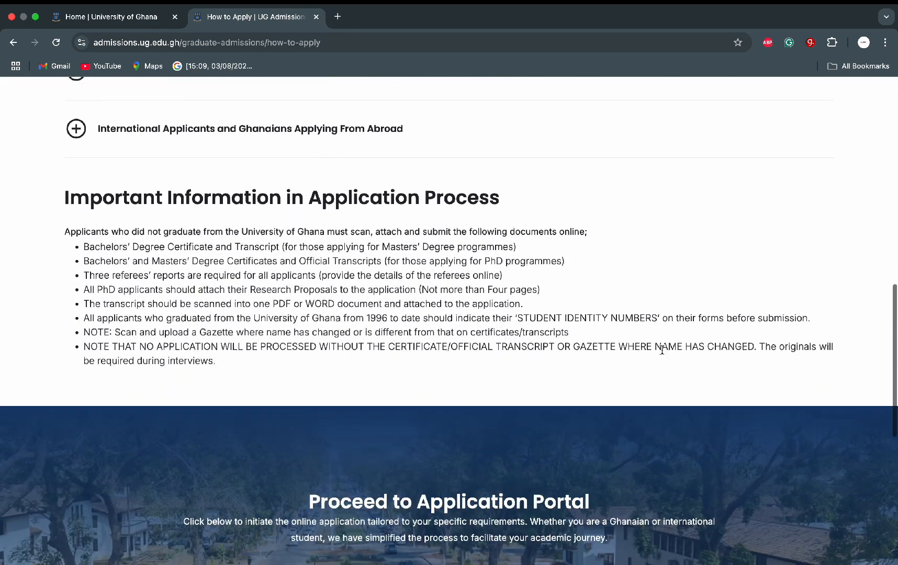
scroll(661, 350, down, 1)
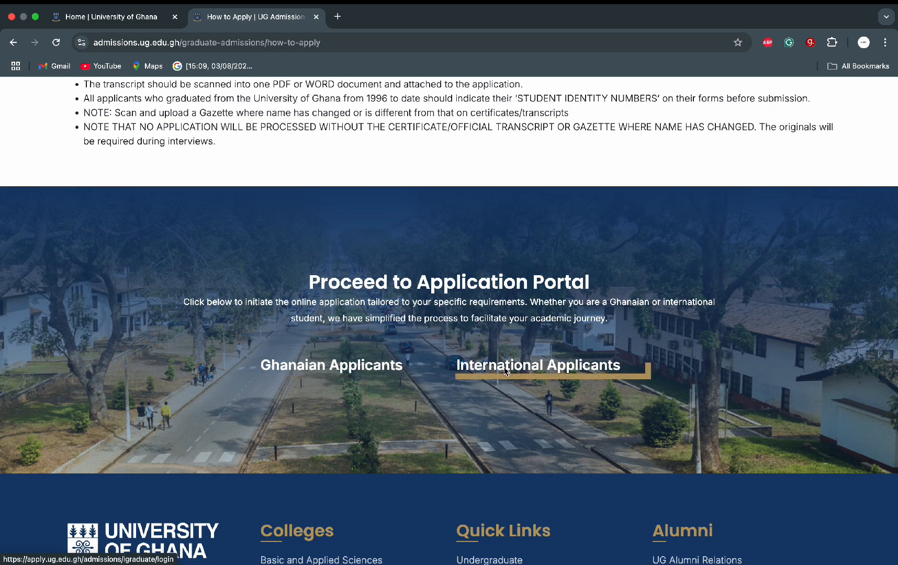
click(381, 371)
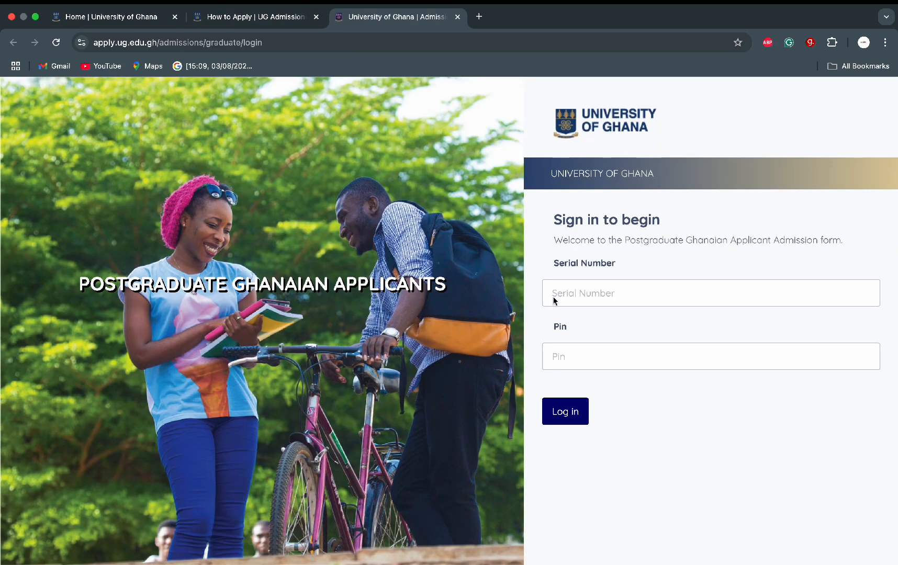
Step: Enter the applicant's serial number in the Serial Number field
click(608, 293)
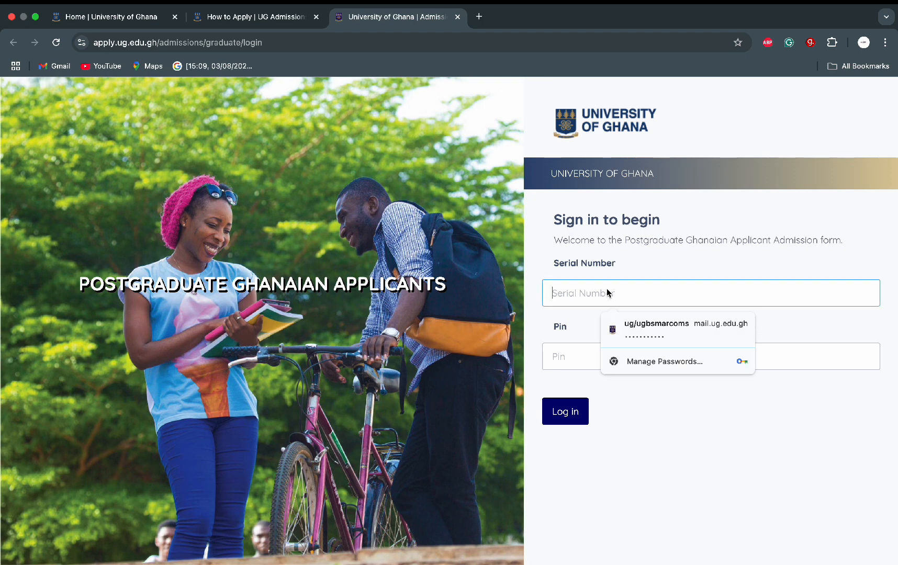
text(UG)
key(Caps_Lock)
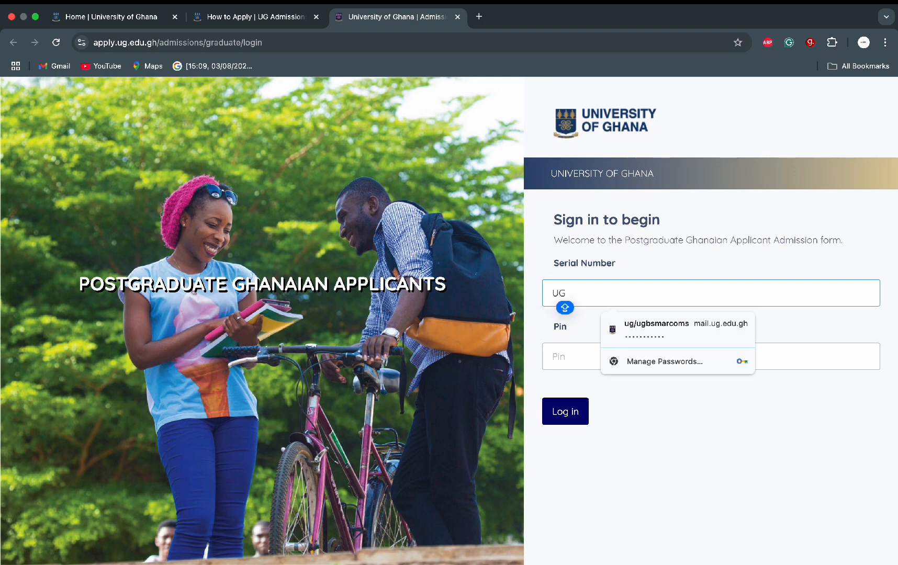
text(G257)
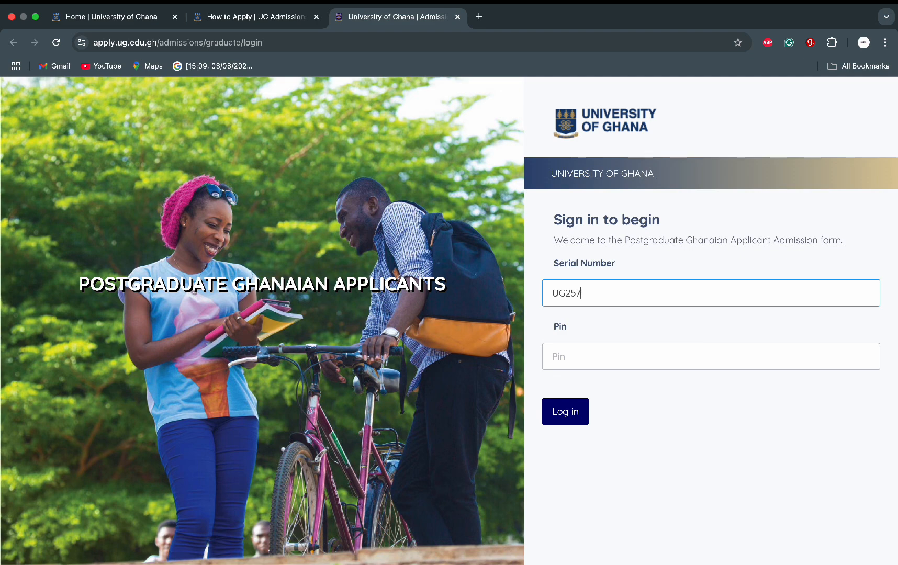
key(Caps_Lock)
text(63)
key(Caps_Lock)
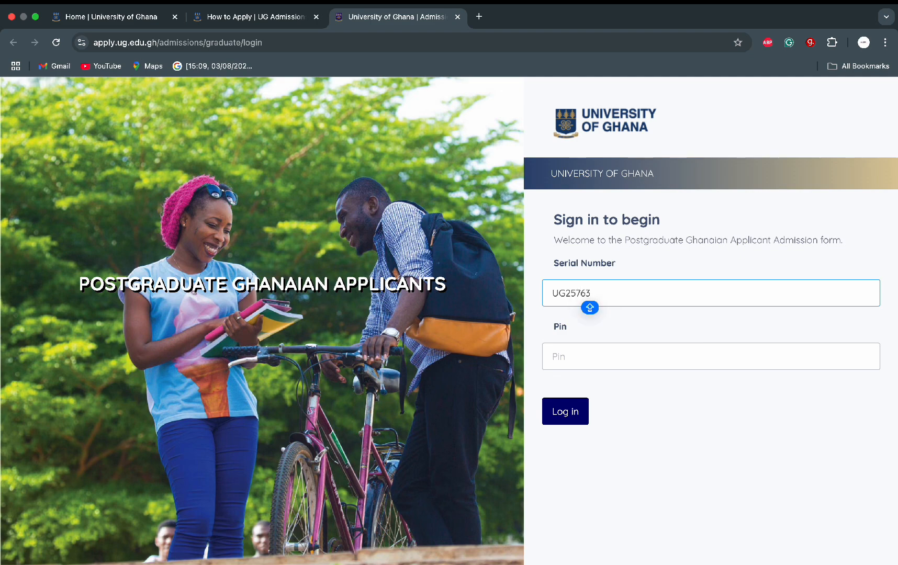
text(328)
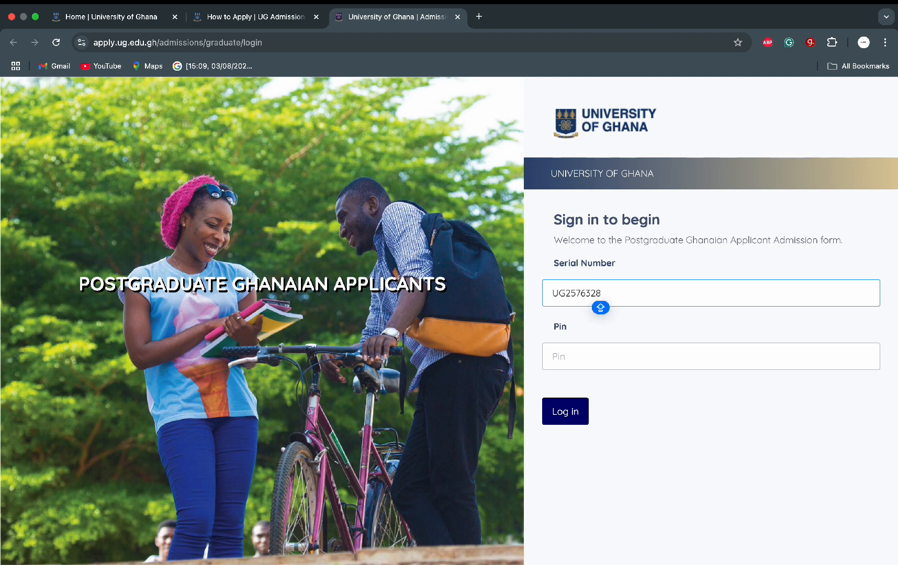
Step: Enter the PIN and sign in to the admissions portal
click(554, 357)
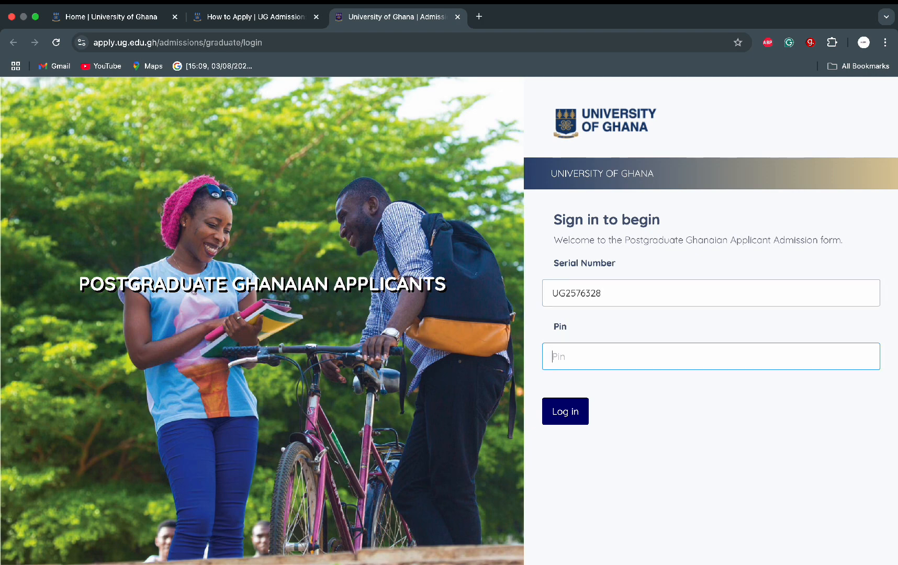
text(••)
click(562, 414)
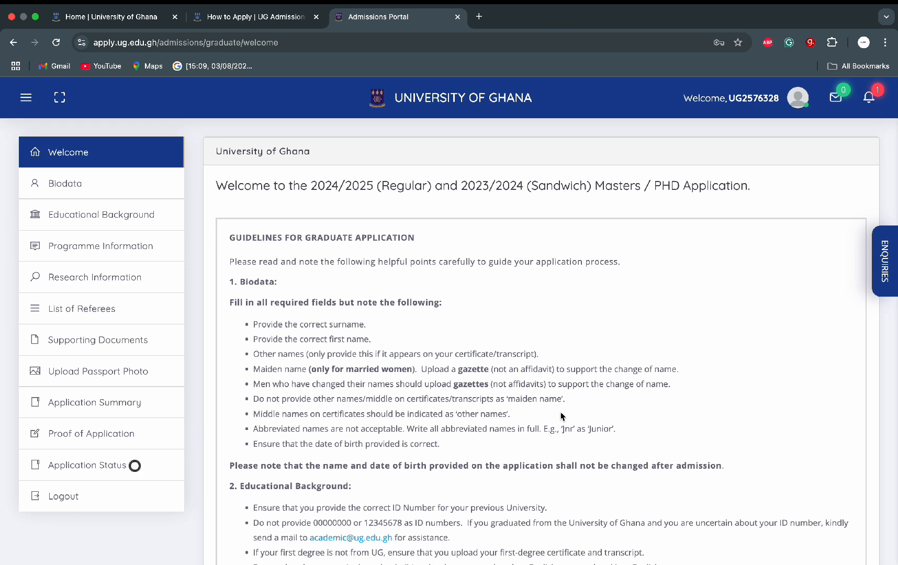
Step: Scroll the welcome page down to the Getting Started questions
scroll(561, 417, down, 5)
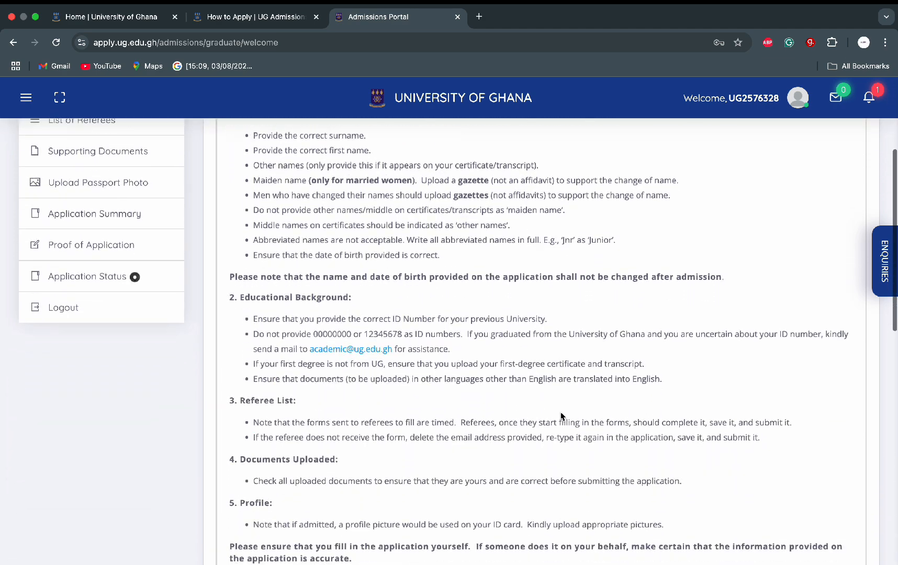
scroll(561, 417, down, 6)
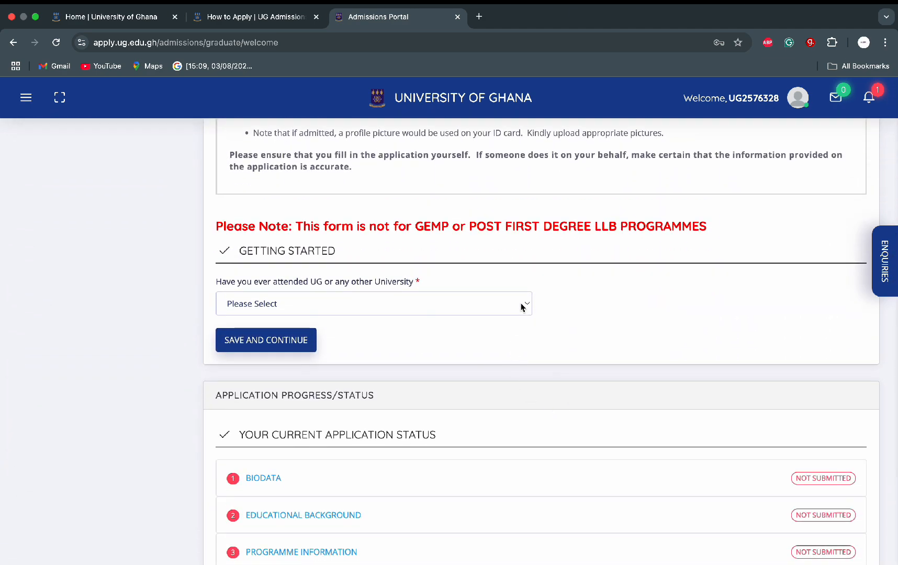
Step: Answer Yes to prior university attendance and choose MASTERS / PHD PROGRAMME
click(527, 305)
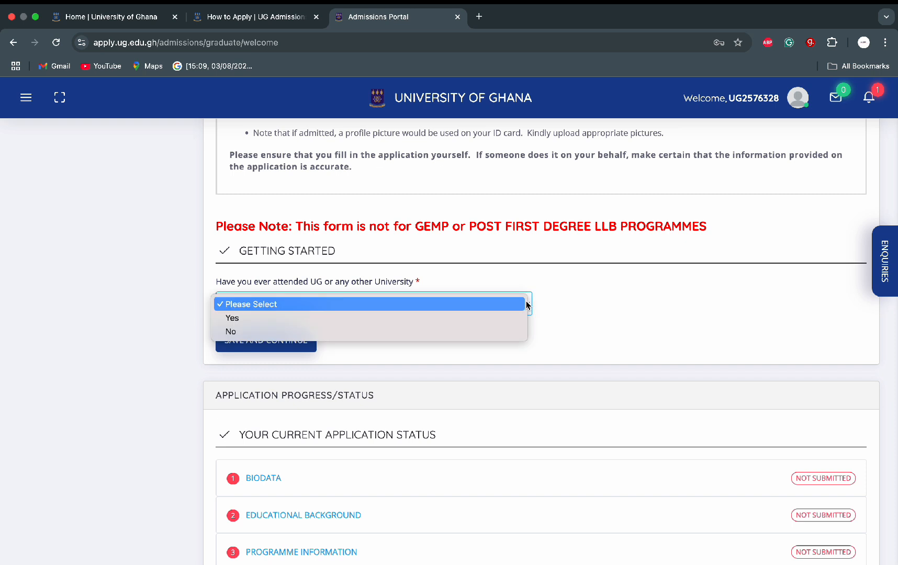
click(493, 318)
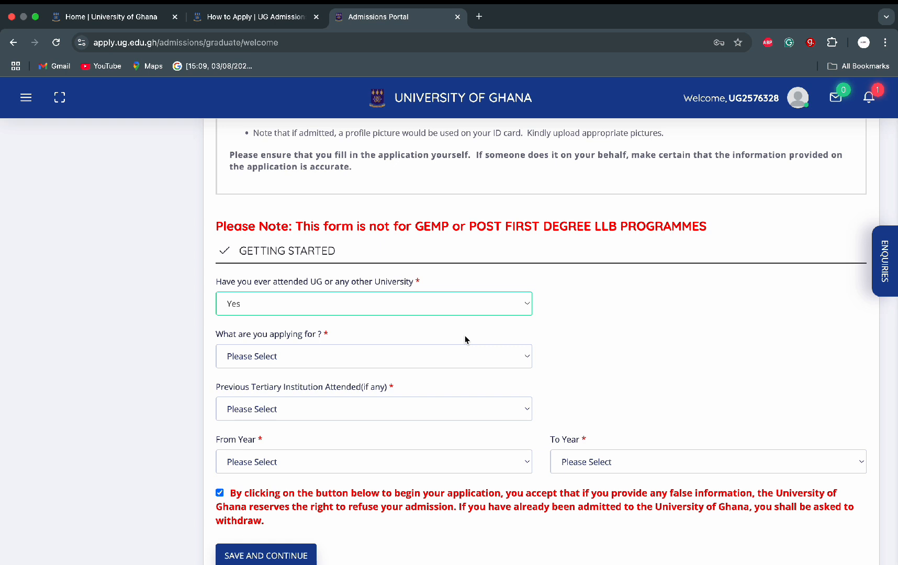
click(466, 363)
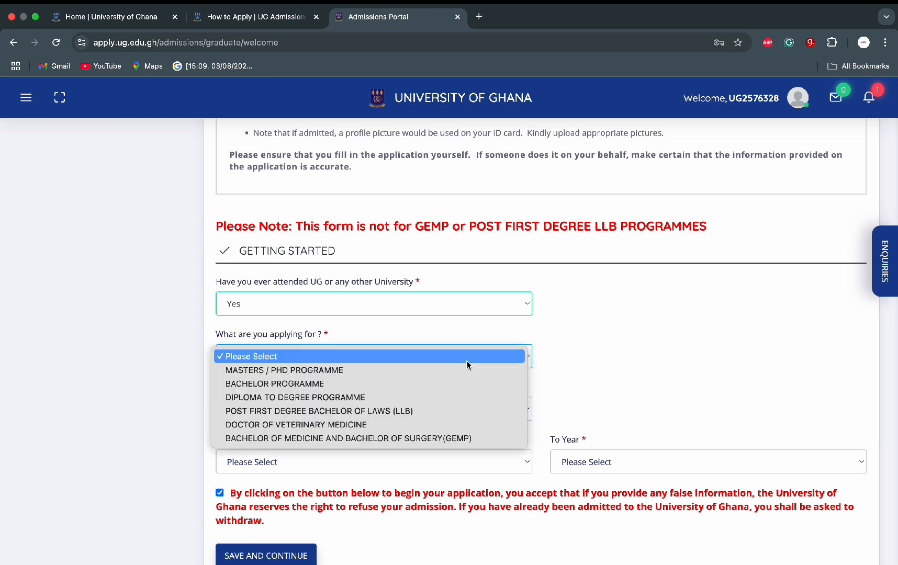
click(432, 369)
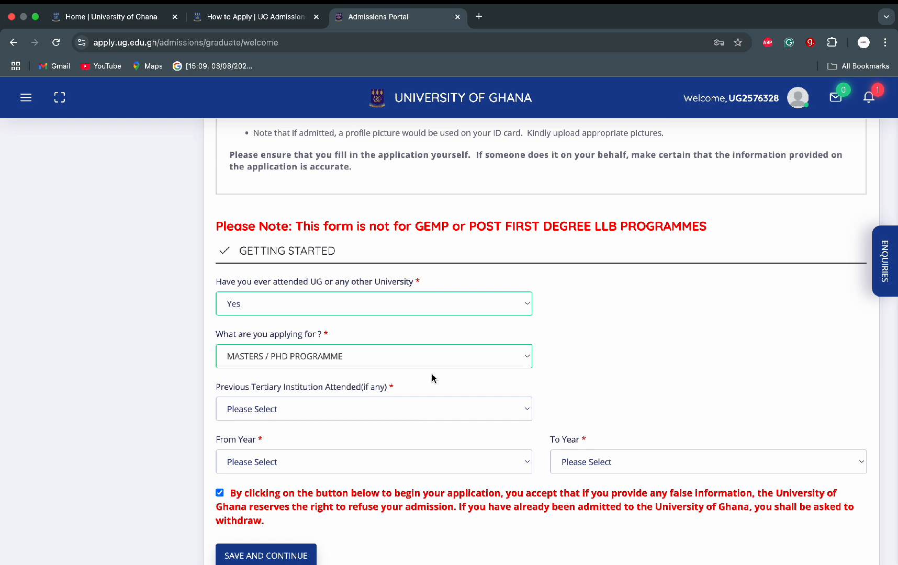
Step: Record prior study at University of Ghana - Legon, 2016 to 2020, and save the form
click(459, 419)
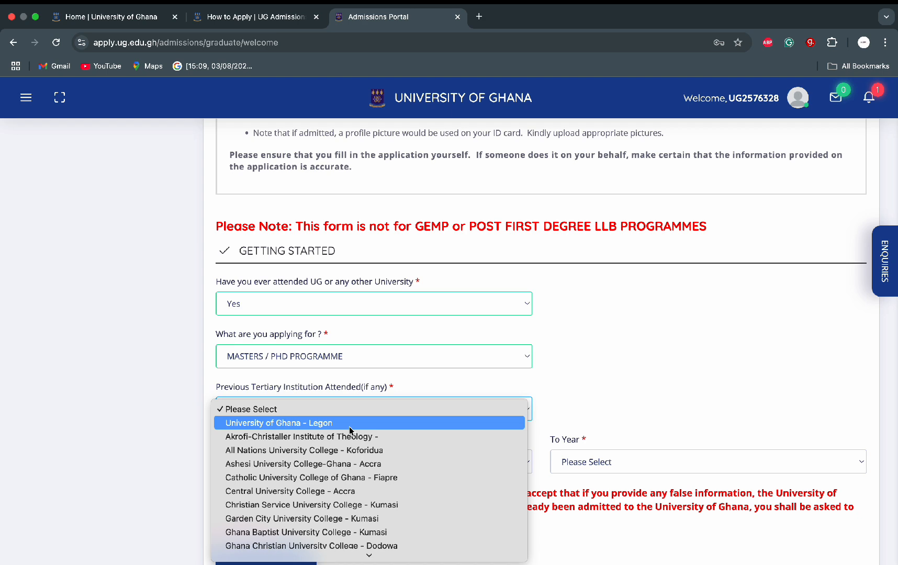
mouse_move(356, 559)
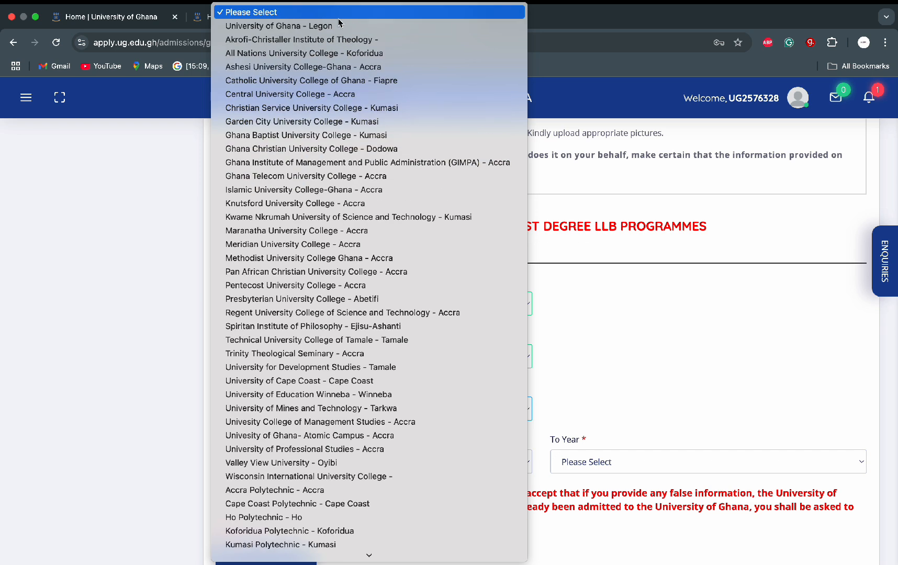
click(339, 26)
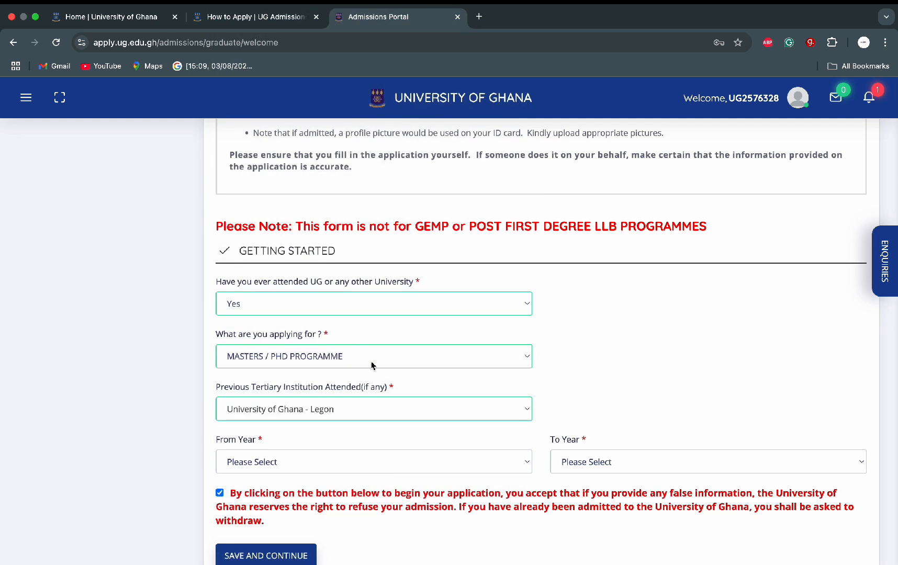
scroll(373, 364, down, 3)
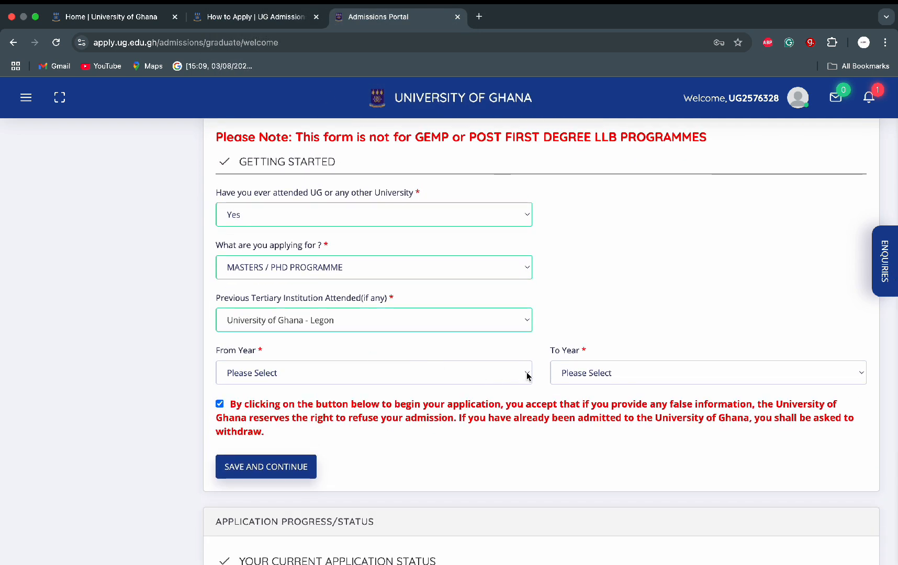
click(528, 375)
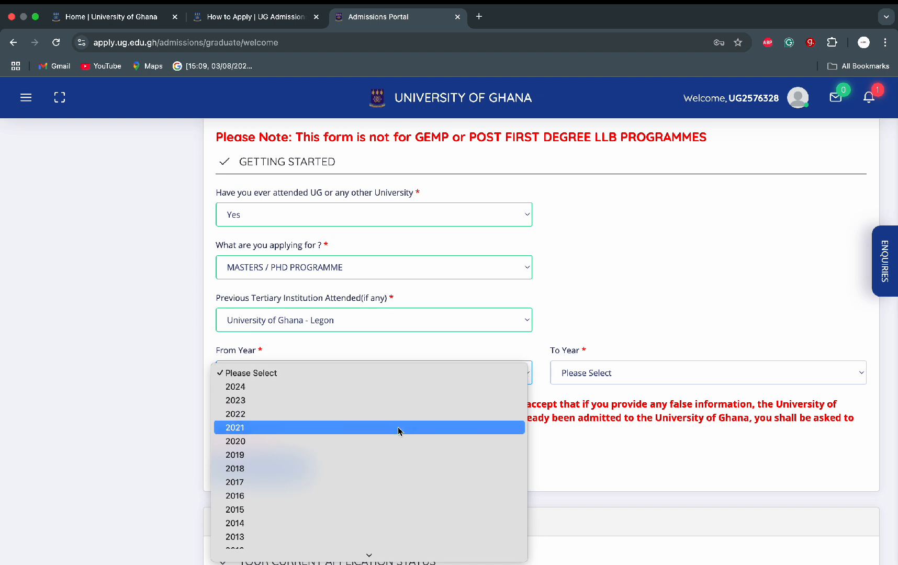
click(344, 501)
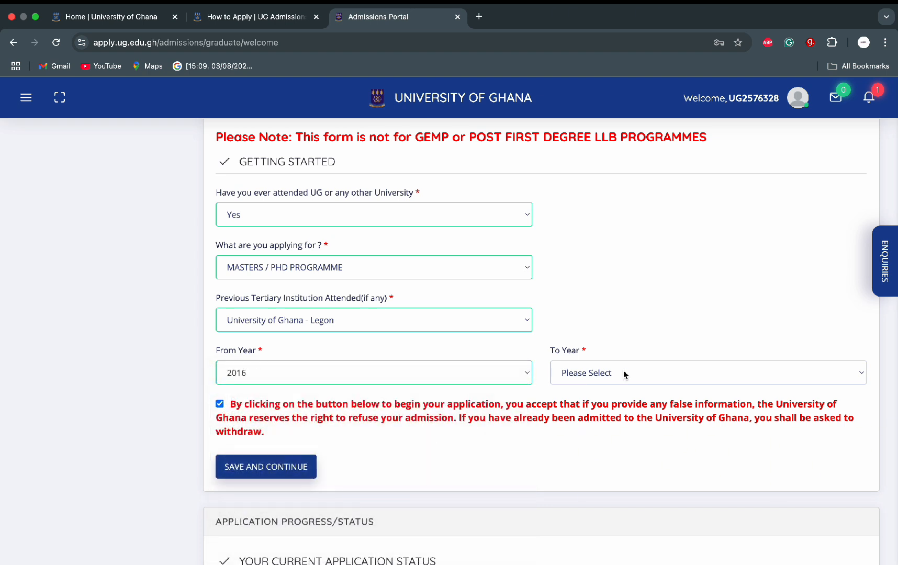
click(856, 378)
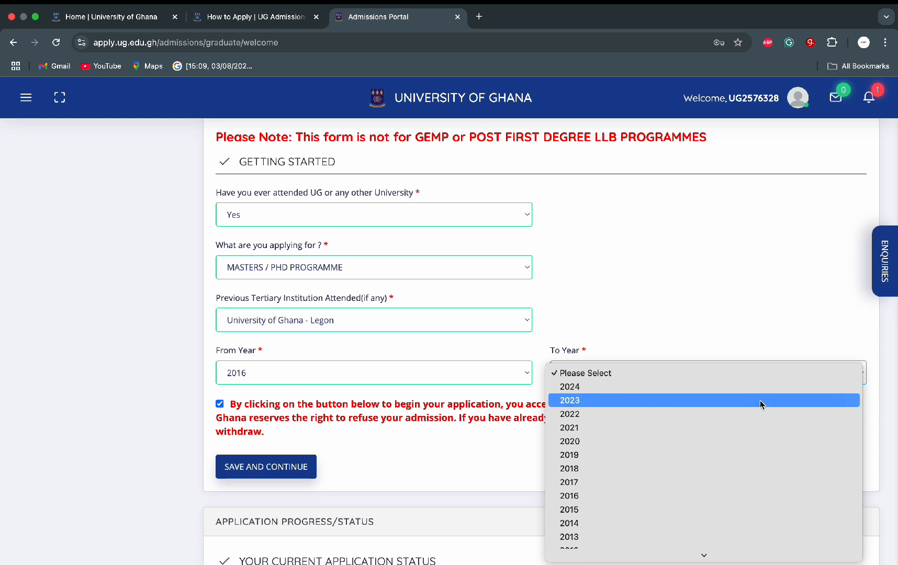
click(658, 442)
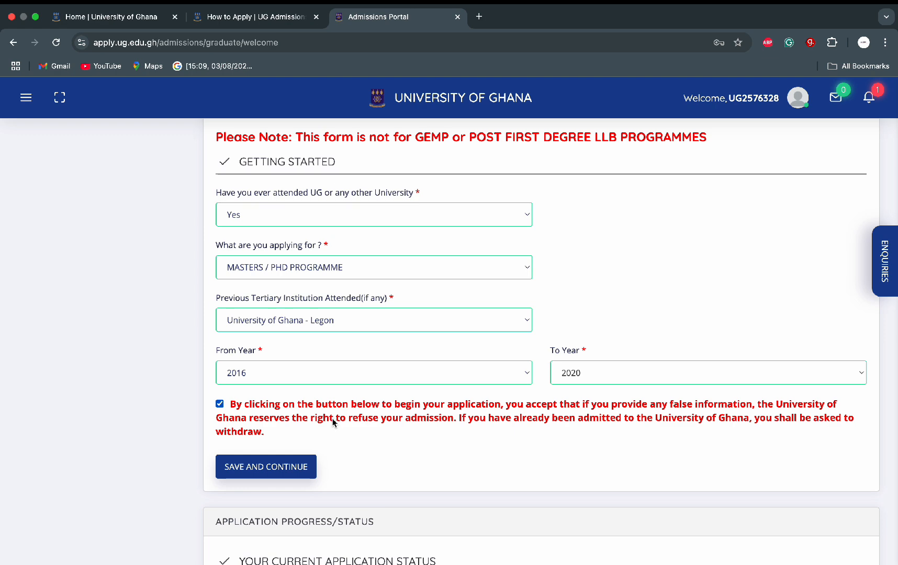
click(276, 471)
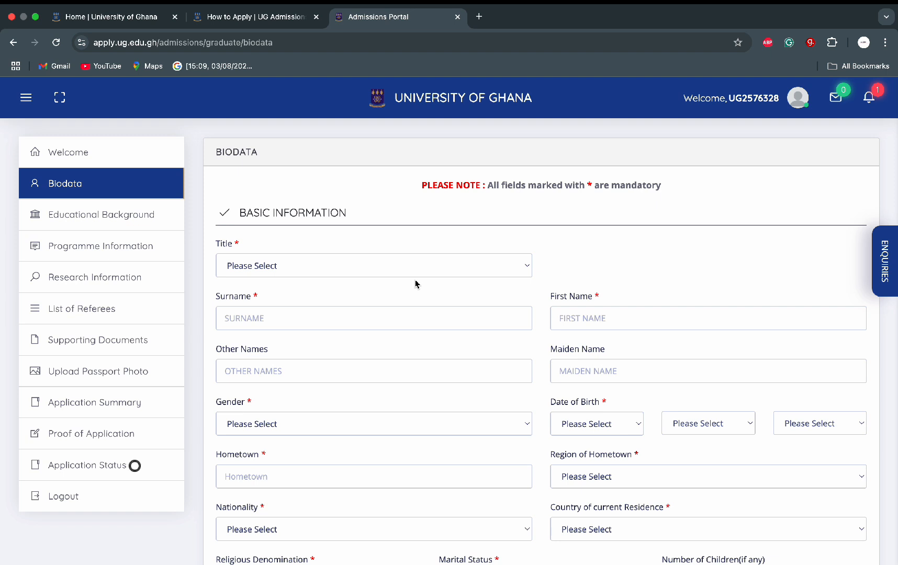
Step: Set the title to Mr. and enter the applicant's surname and first name
click(476, 270)
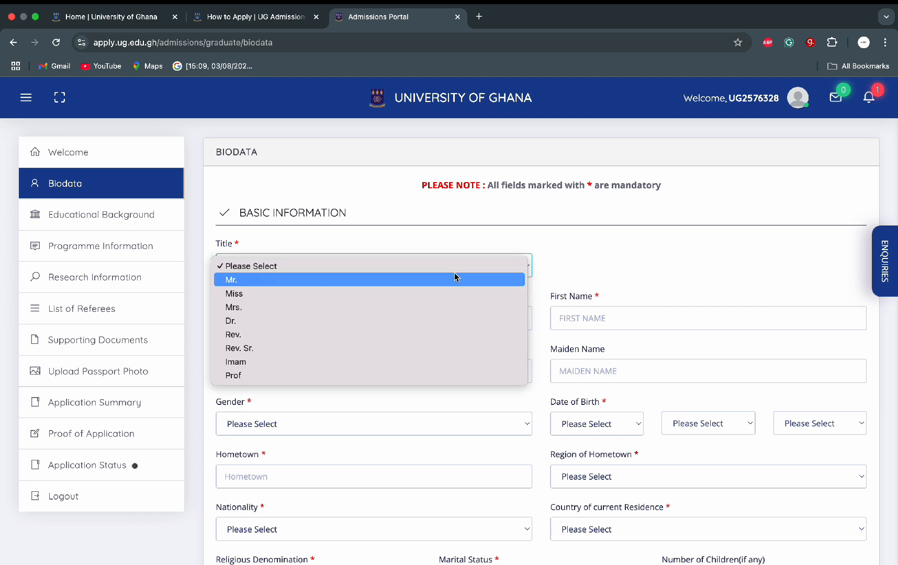
click(454, 278)
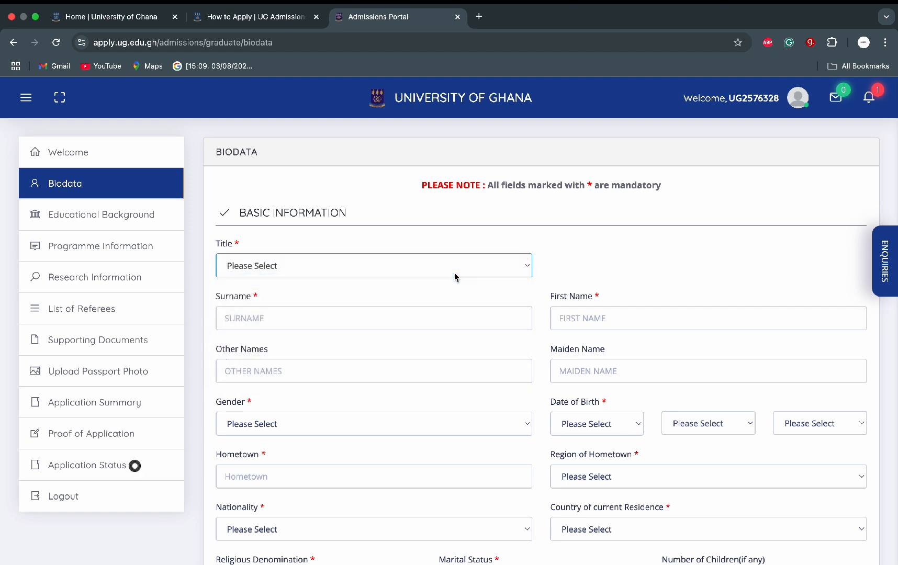
click(393, 323)
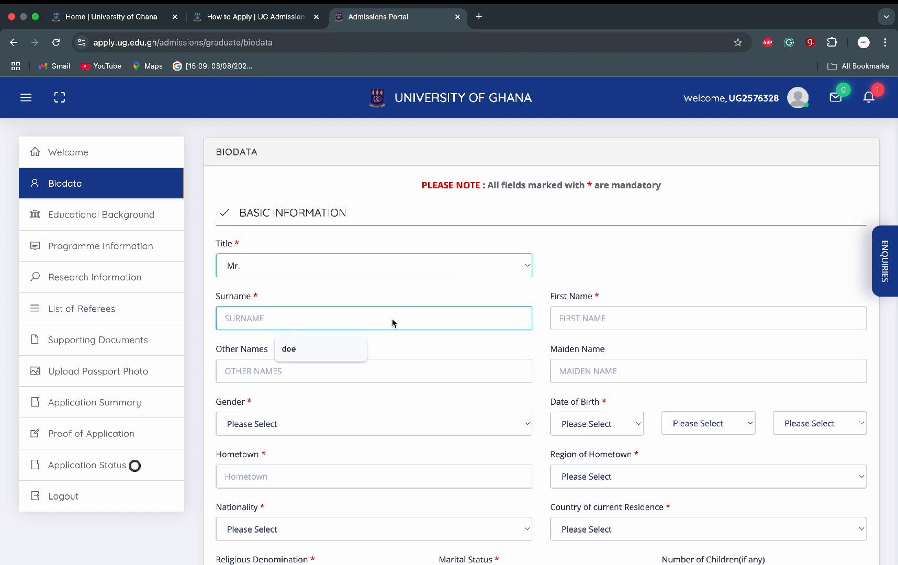
text(DOE)
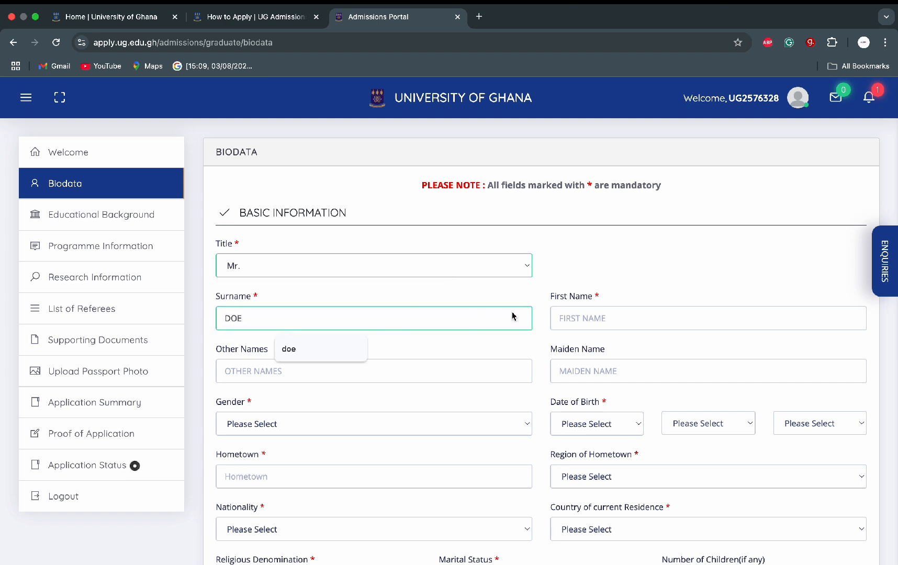
click(586, 321)
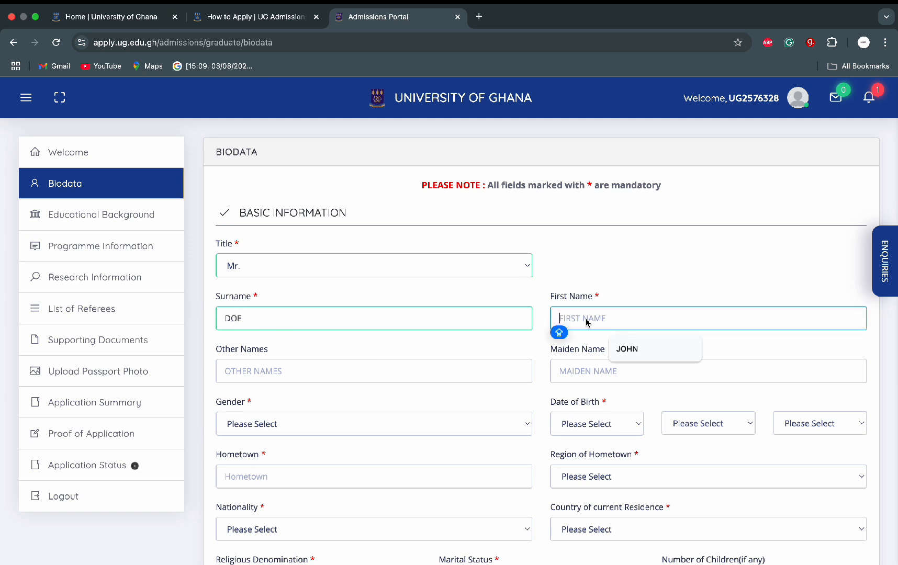
text(JOHN)
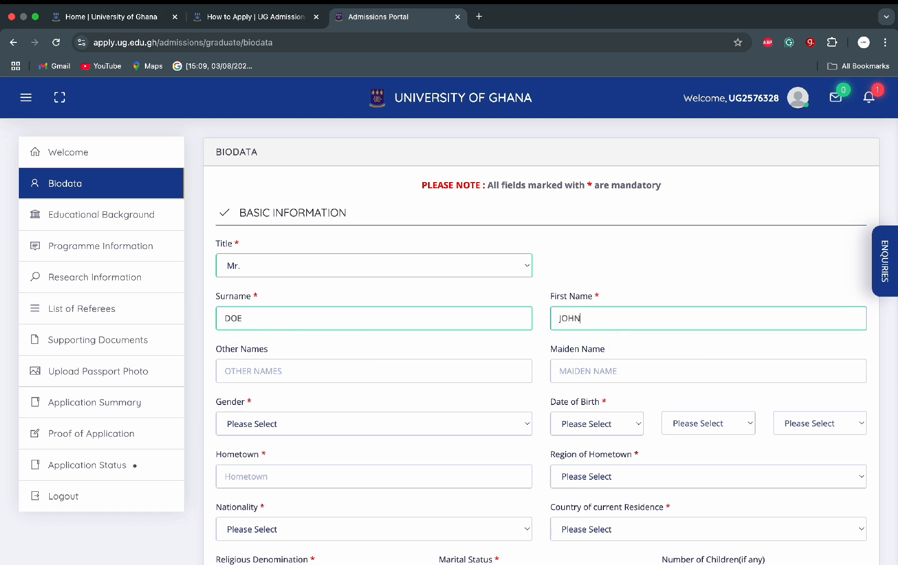
Step: Set gender to Male and date of birth to 2 FEB 1998
click(437, 429)
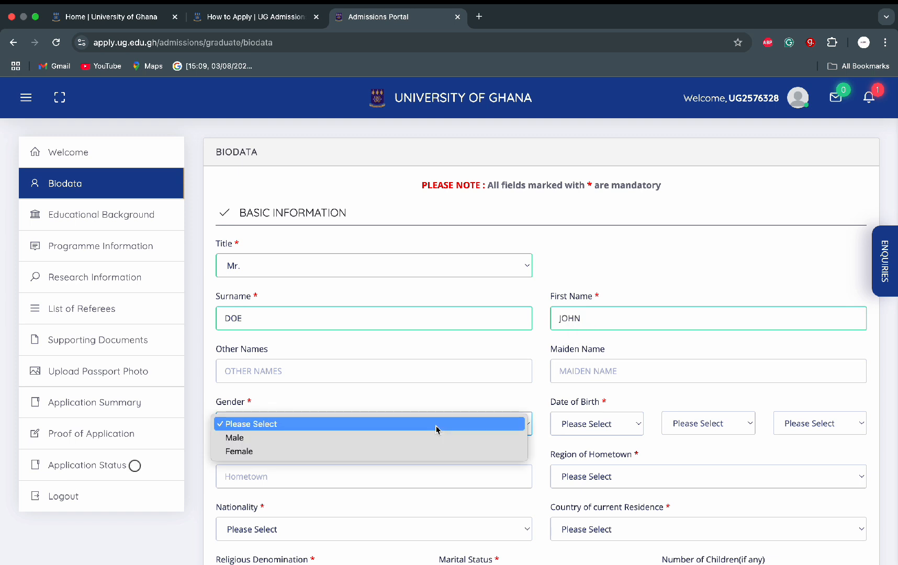
click(399, 438)
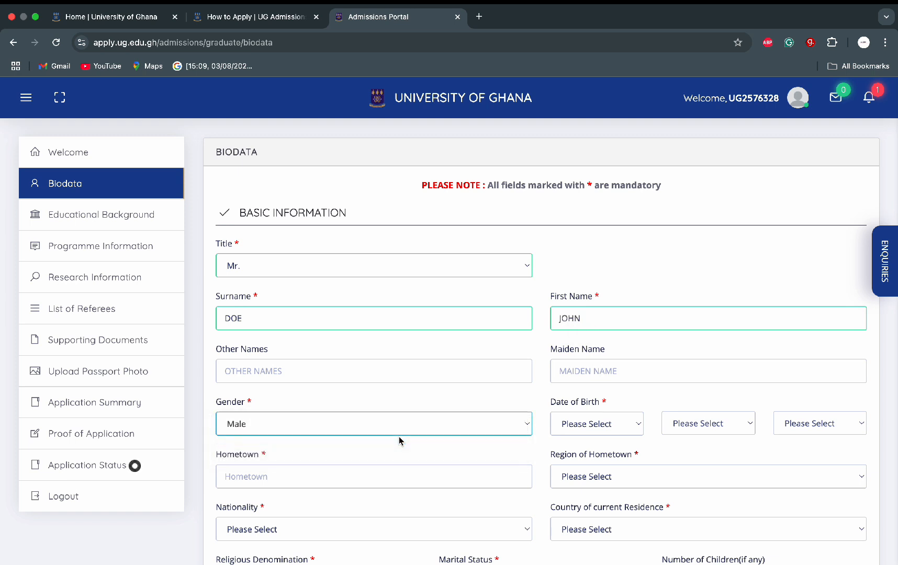
click(638, 425)
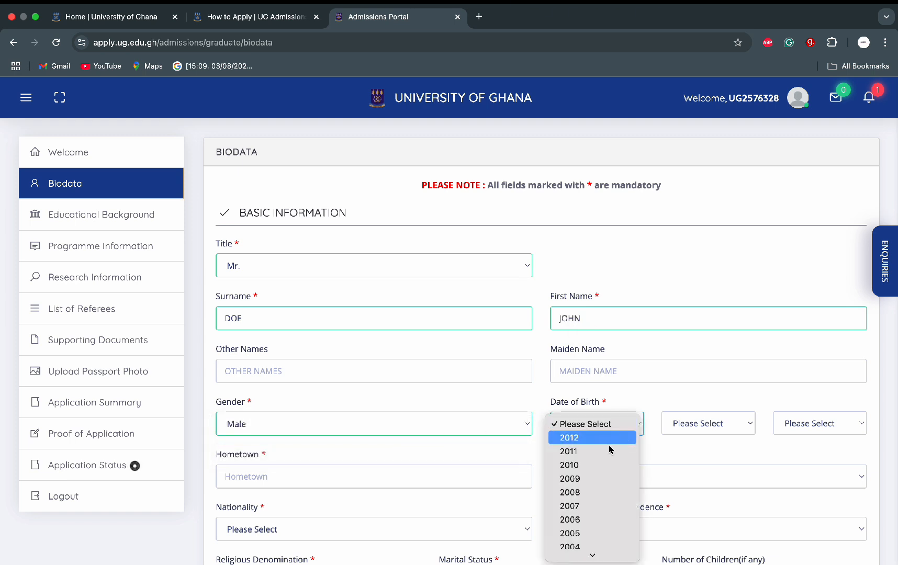
mouse_move(593, 549)
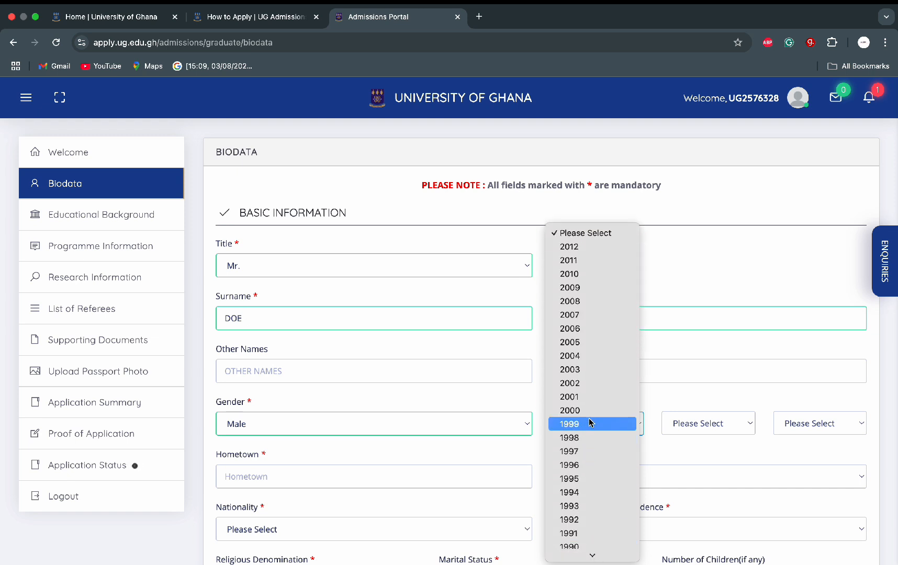
click(591, 439)
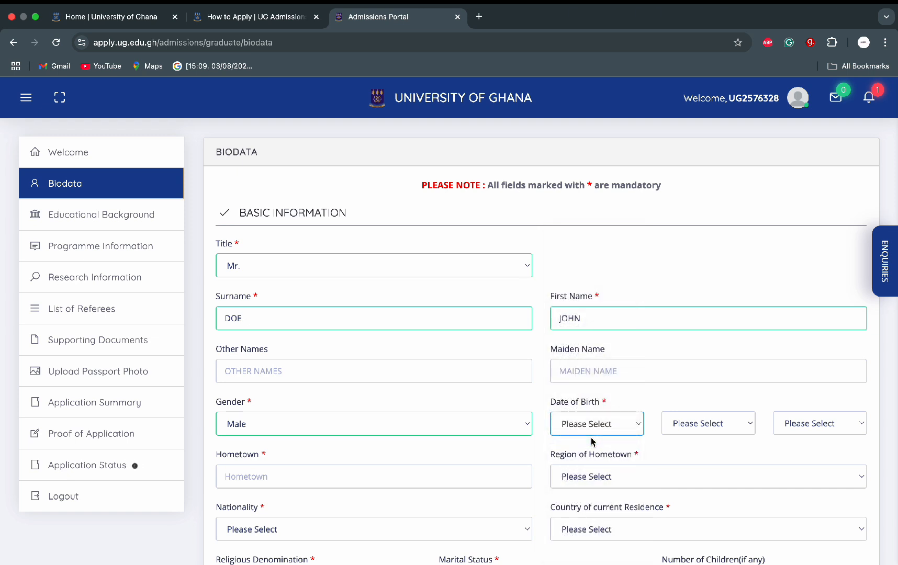
click(733, 431)
click(709, 451)
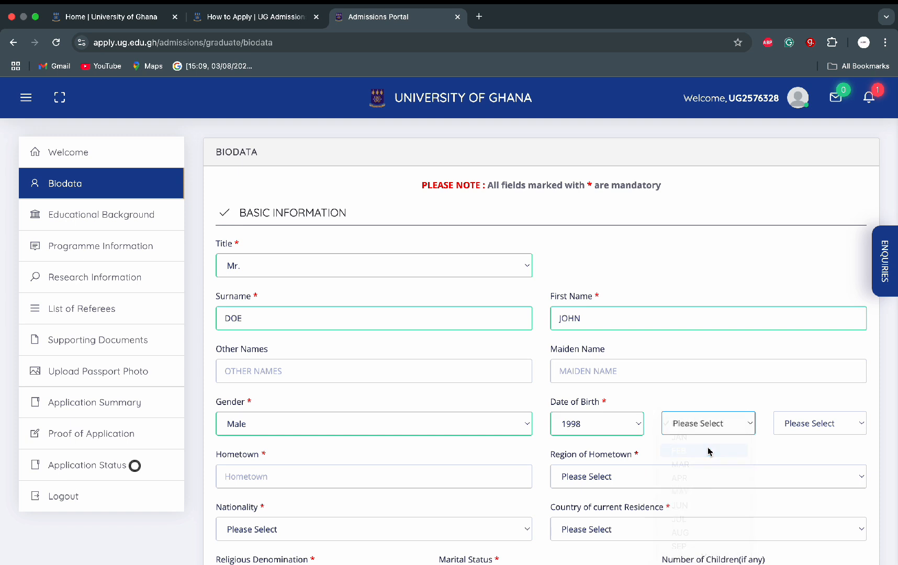
click(838, 427)
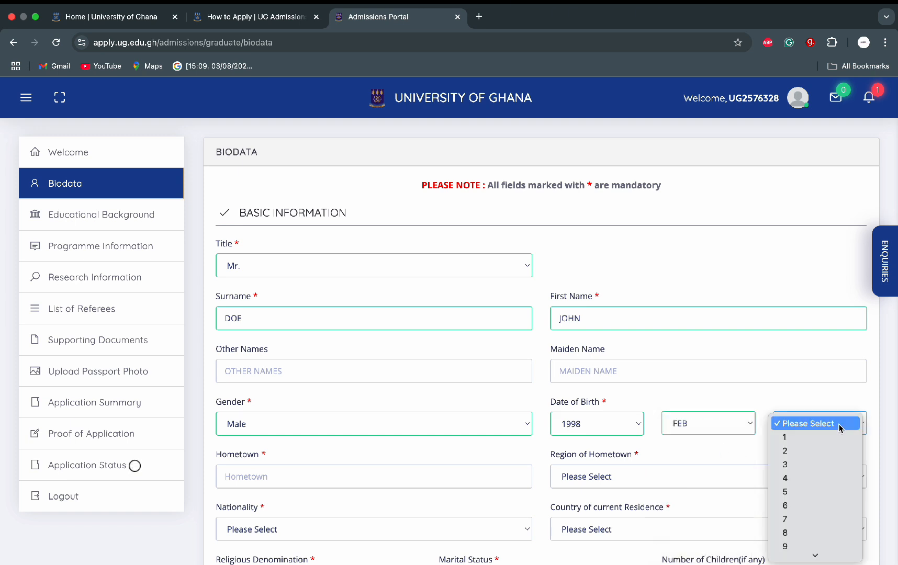
click(811, 452)
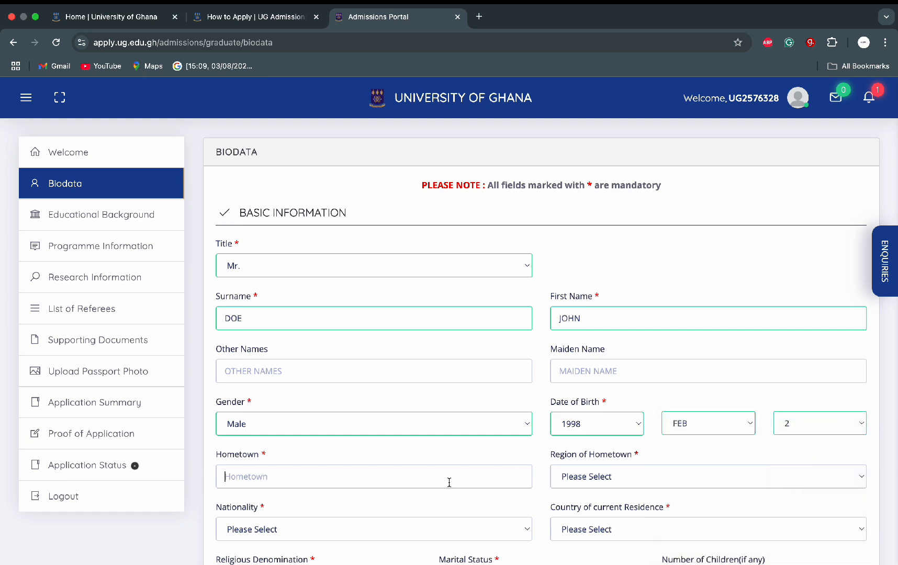
Step: Set hometown EJISU in Ashanti Region, with nationality and residence GHANA
click(337, 505)
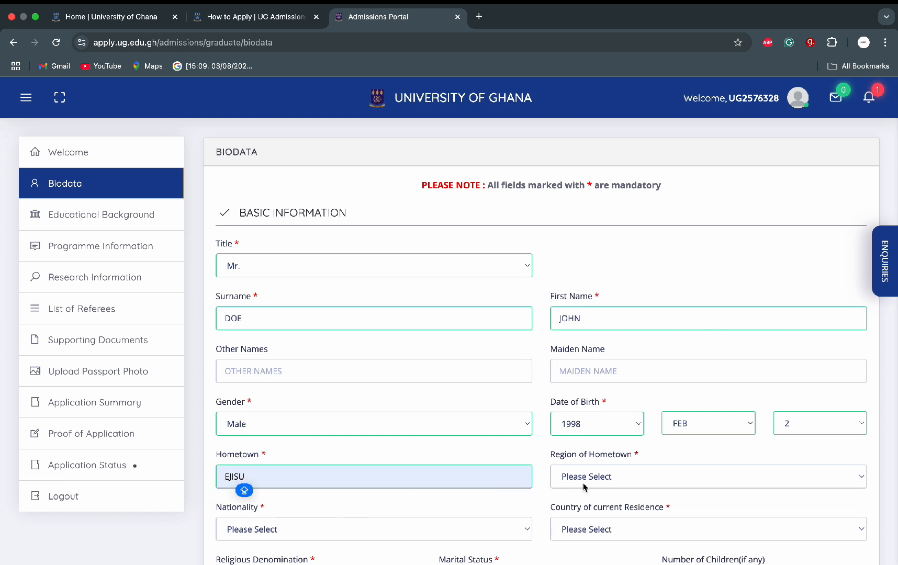
click(614, 479)
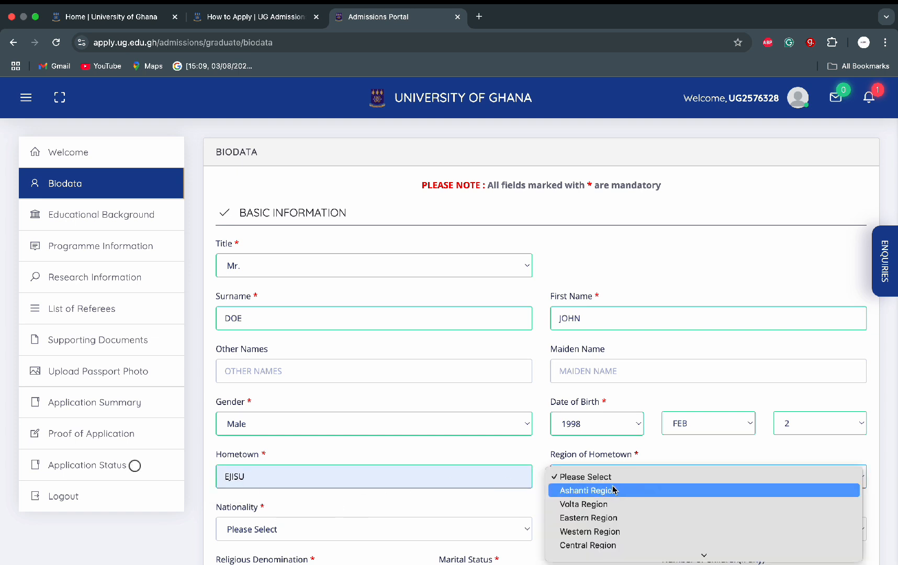
click(614, 495)
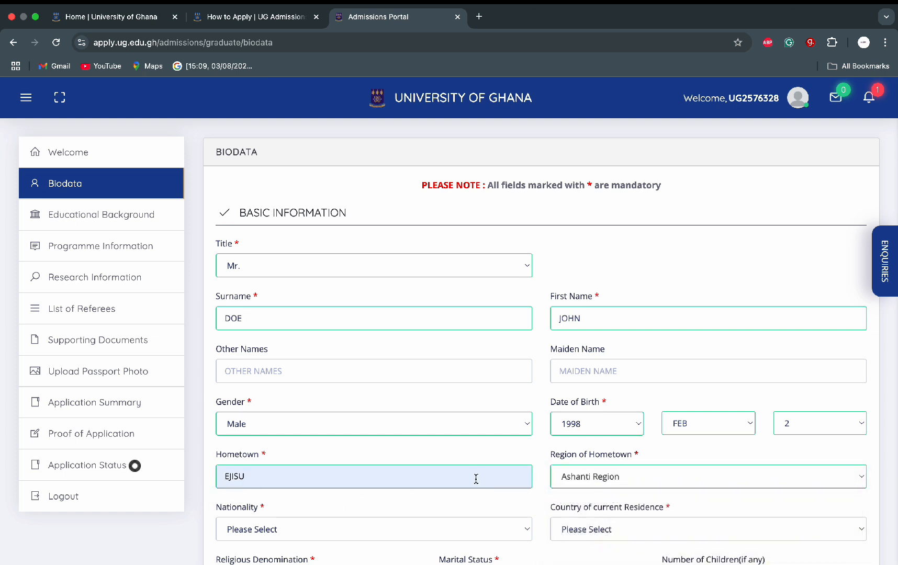
click(461, 529)
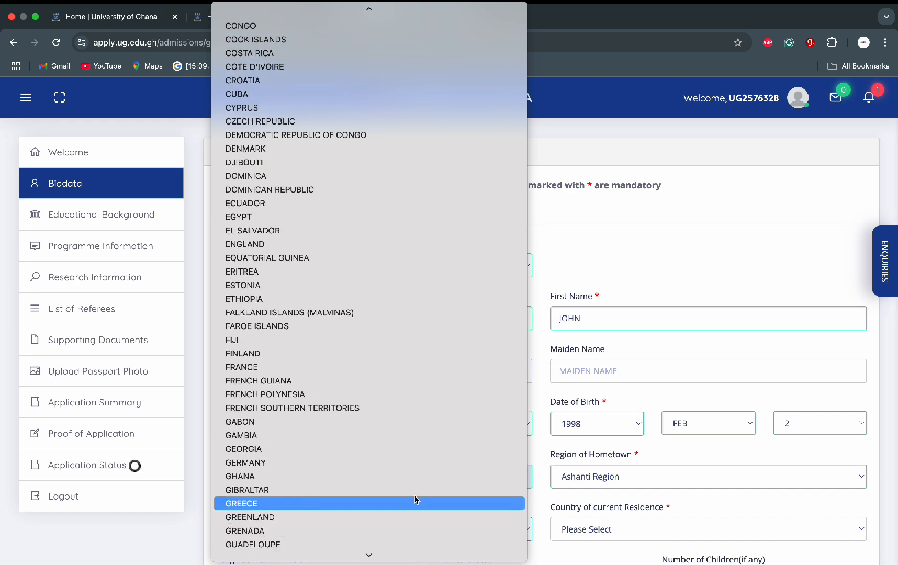
click(417, 479)
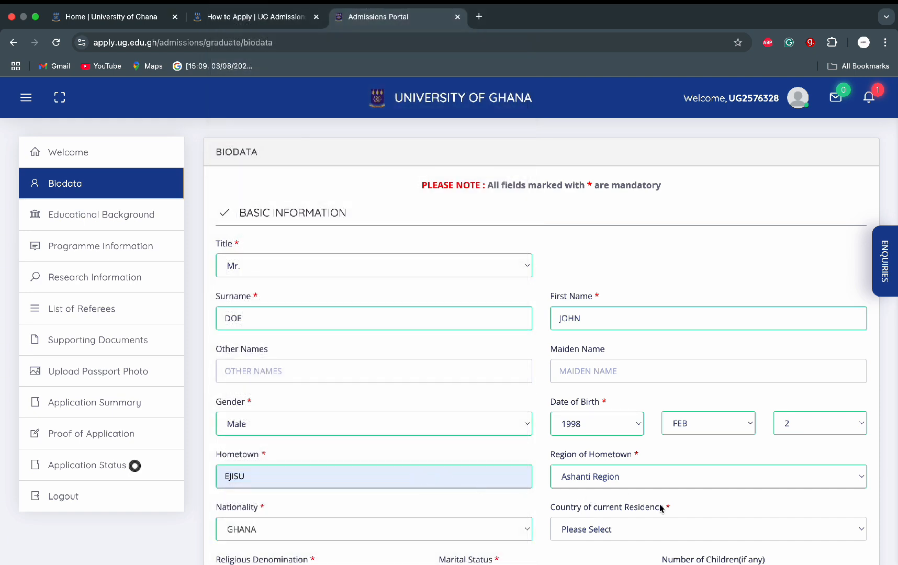
click(677, 528)
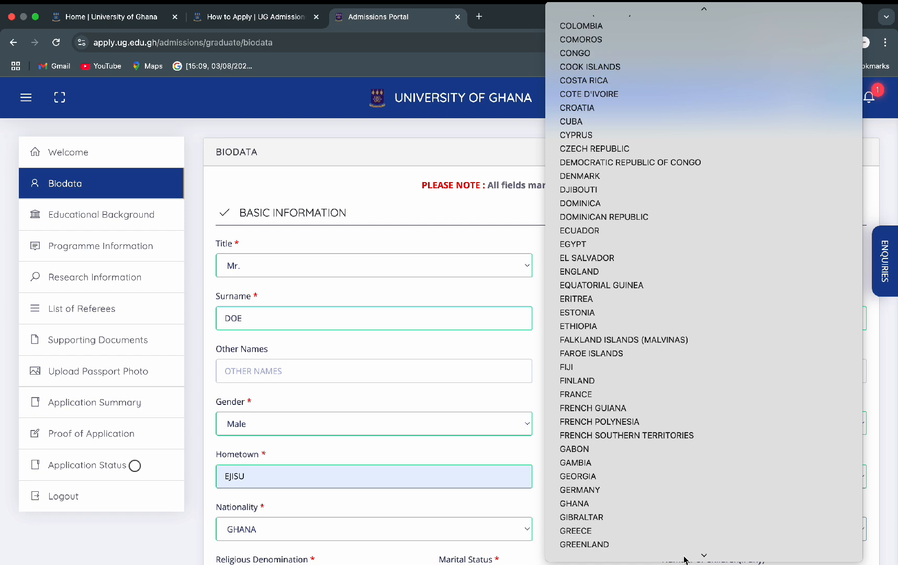
click(684, 448)
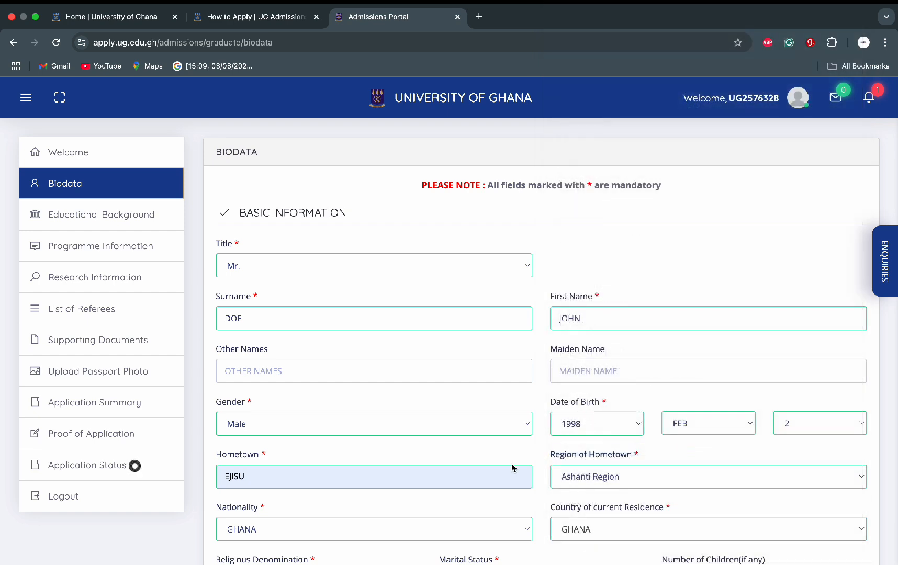
Step: Set religious denomination to Catholic and marital status to Single
scroll(512, 468, down, 5)
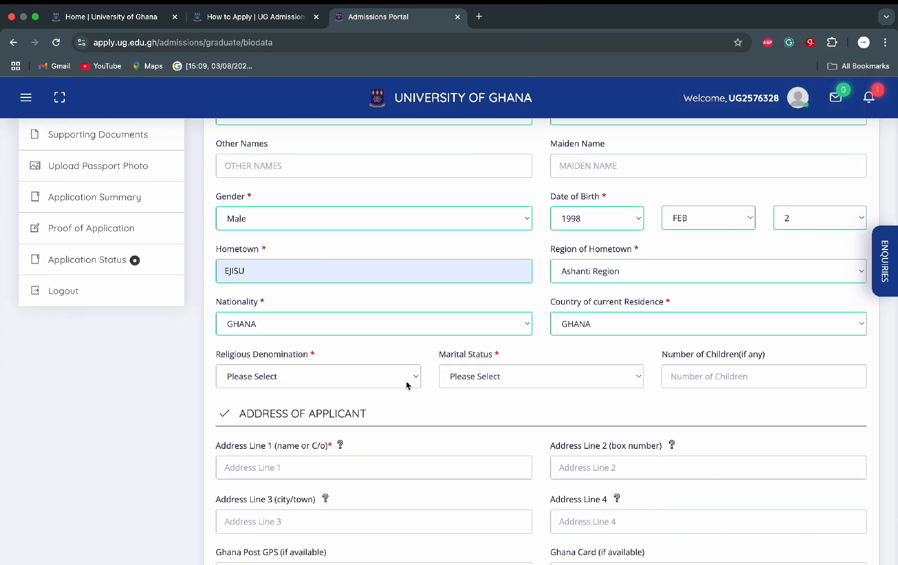
click(407, 382)
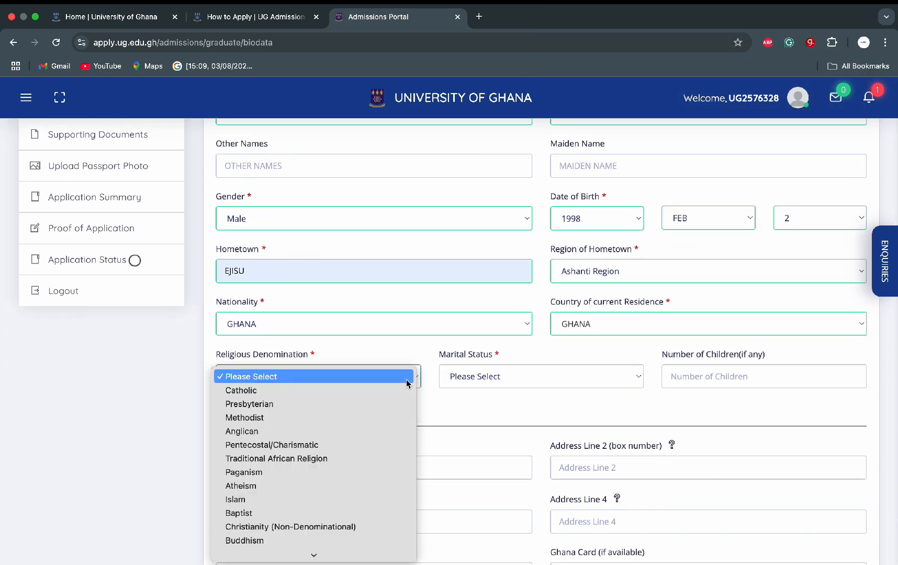
click(358, 394)
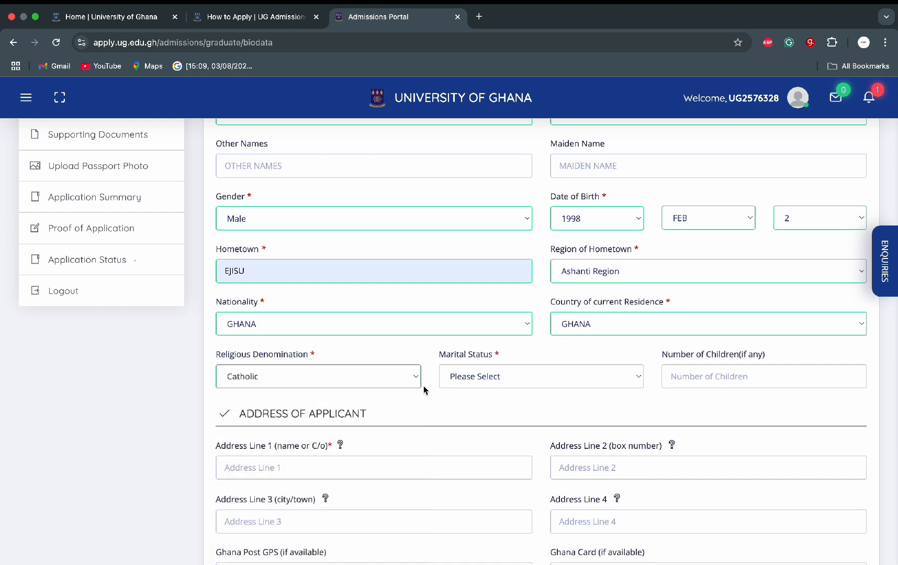
click(638, 376)
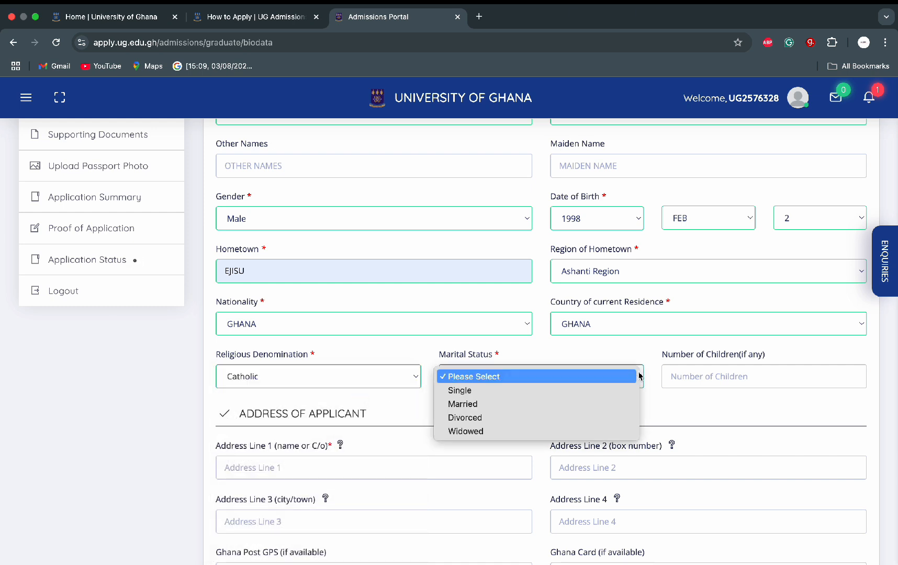
click(512, 395)
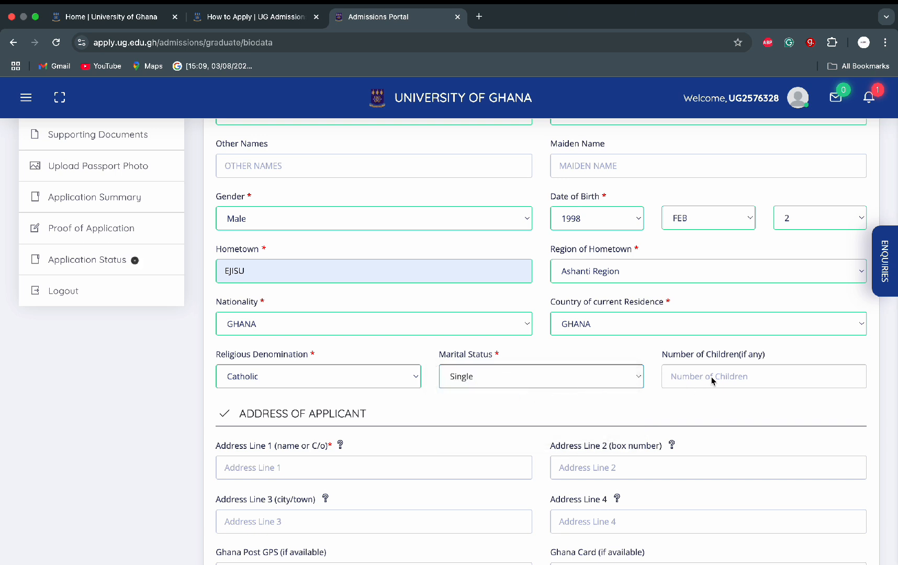
Step: Enter the applicant's full name in Address Line 1
scroll(467, 420, down, 5)
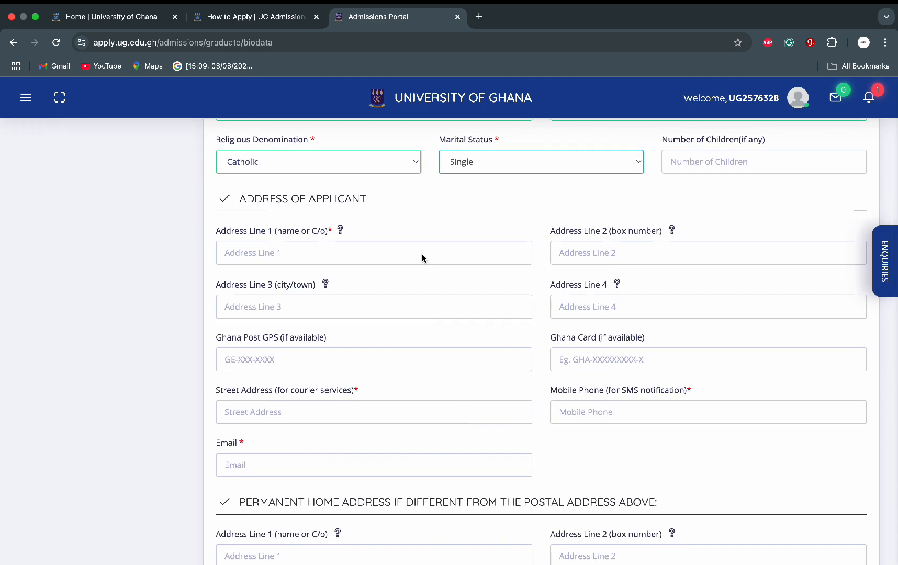
click(422, 257)
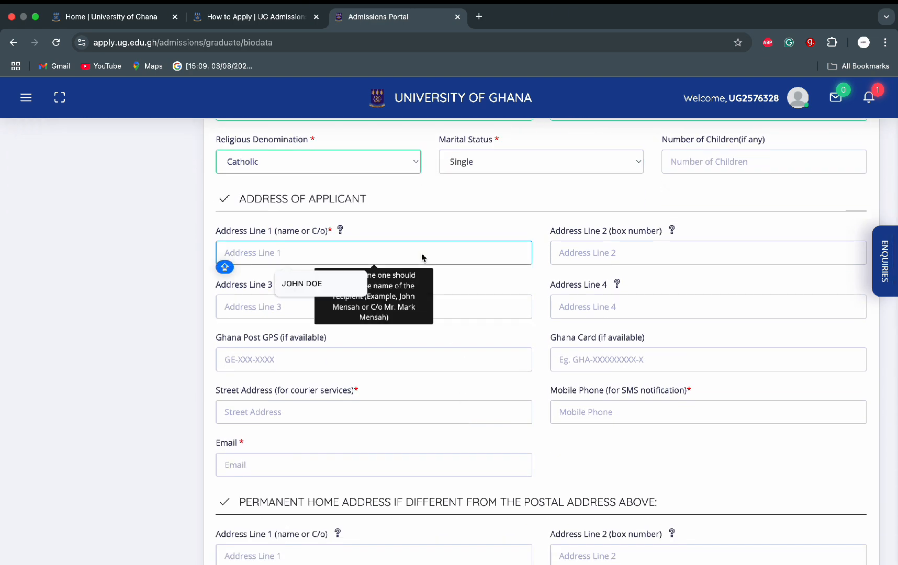
text(J)
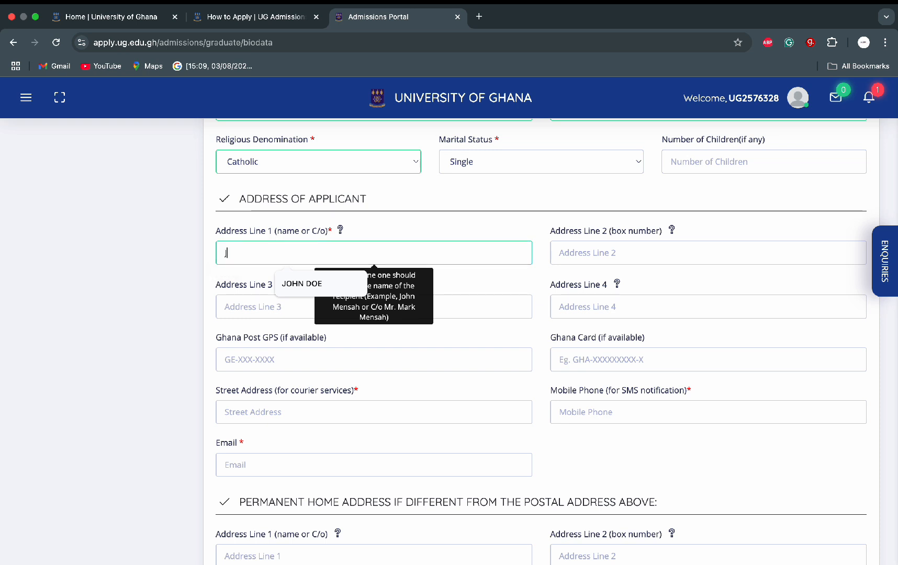
text(OHNDO)
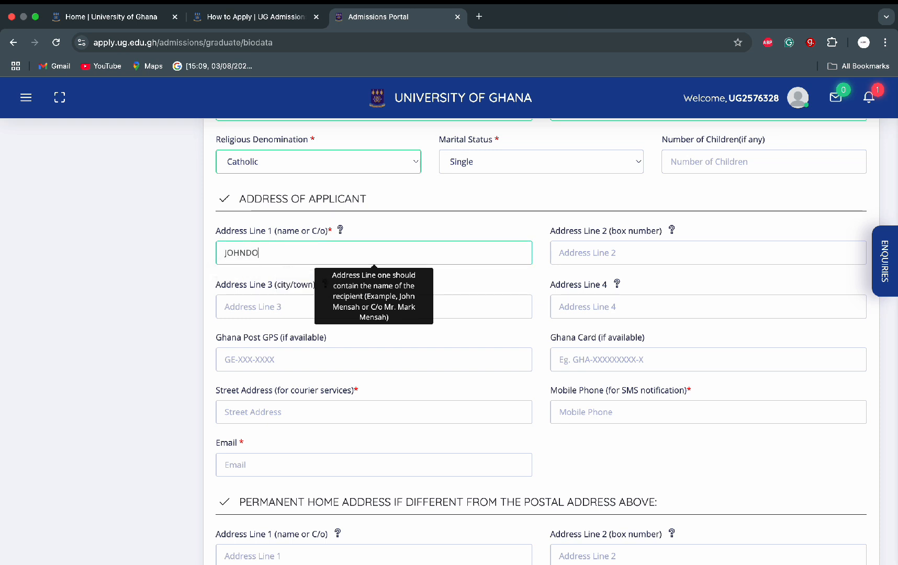
text(E)
click(252, 256)
key(Caps_Lock)
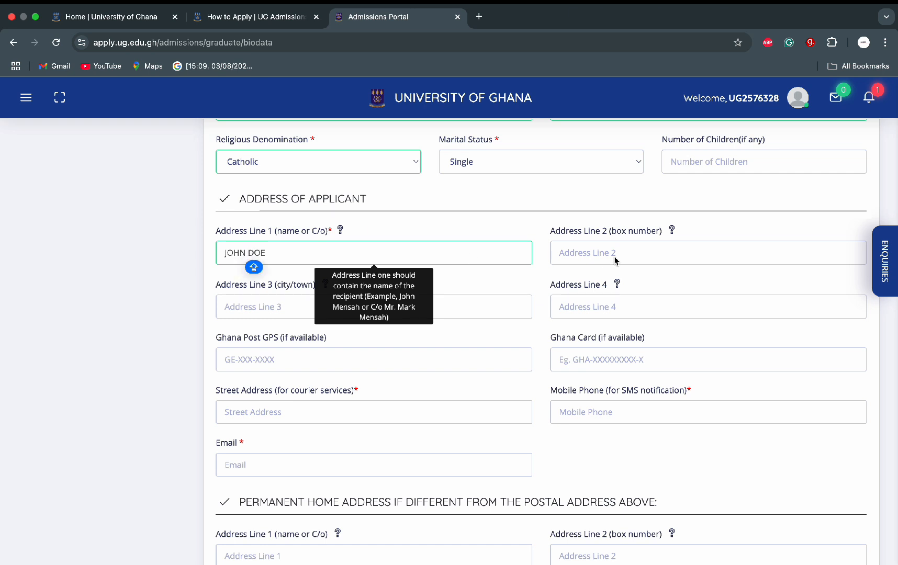
Step: Fill the box number, town and street address from saved suggestions, leaving optional fields blank
click(615, 260)
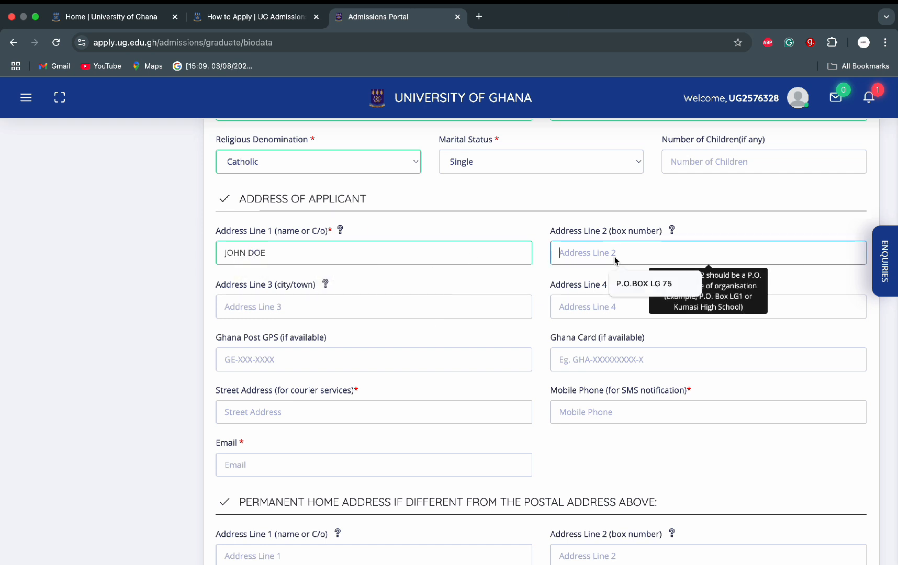
click(623, 289)
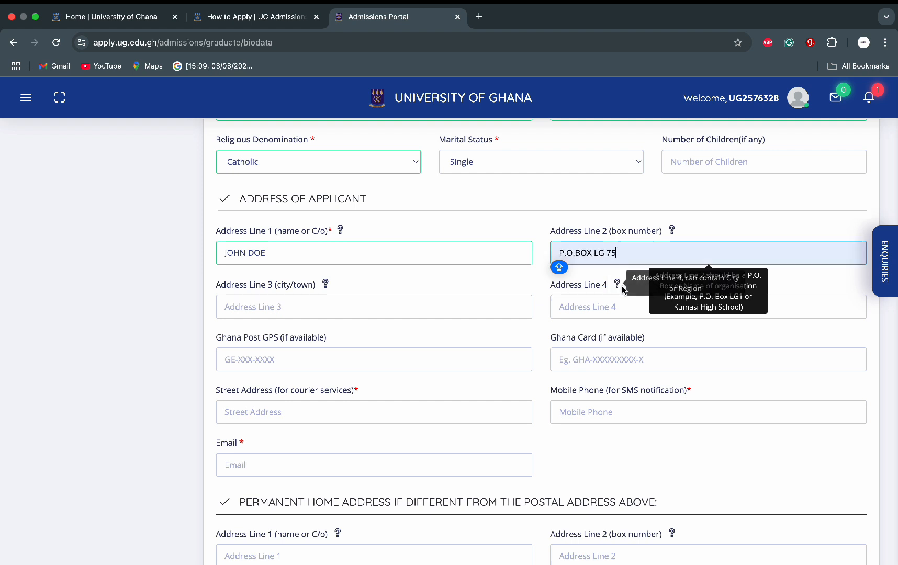
click(399, 309)
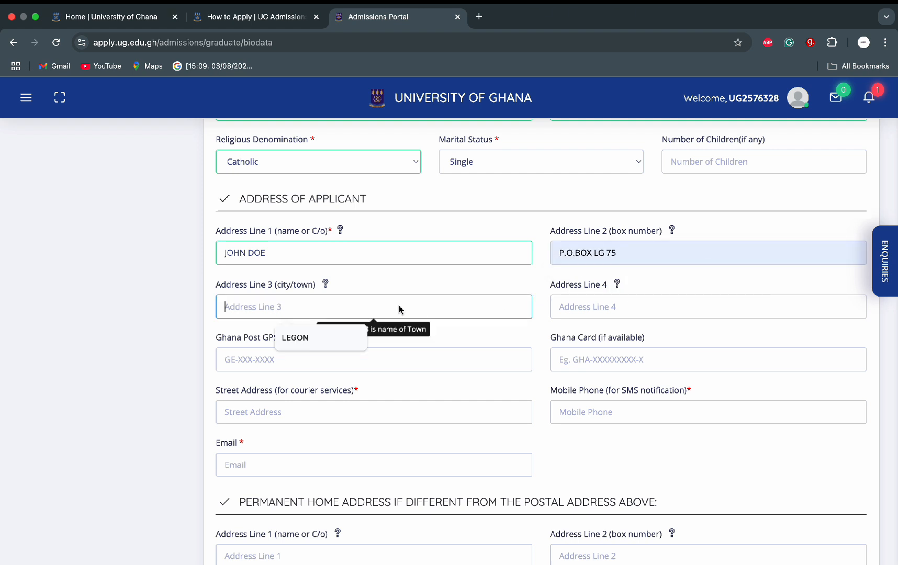
click(315, 340)
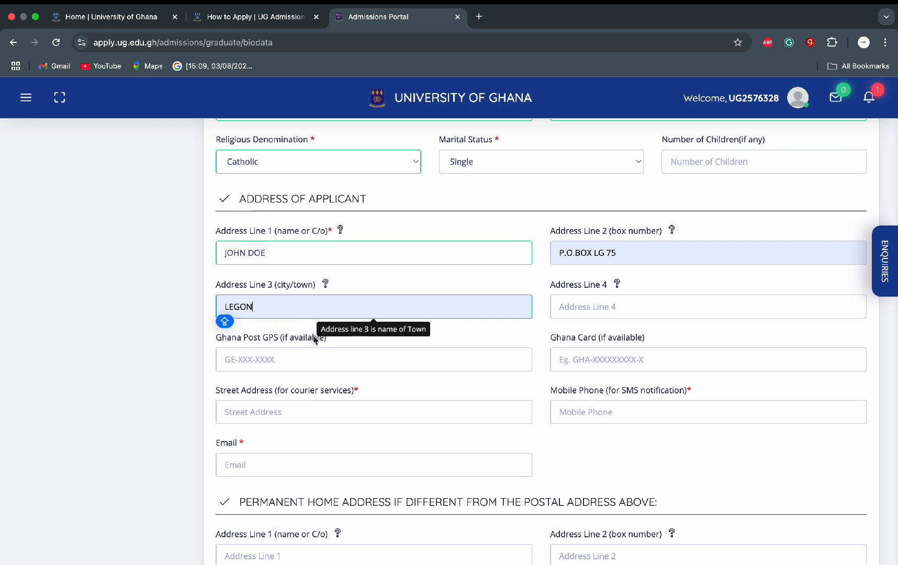
click(585, 308)
key(Caps_Lock)
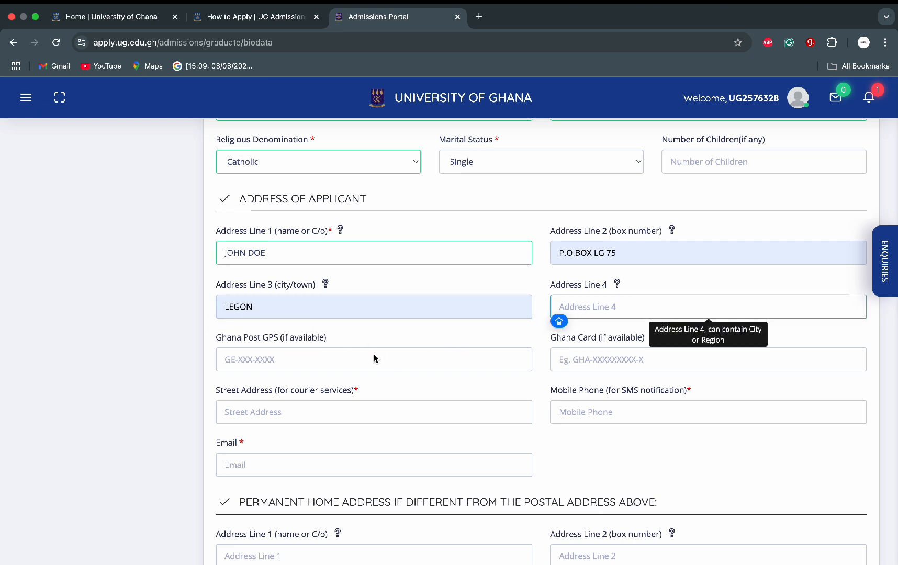
click(365, 362)
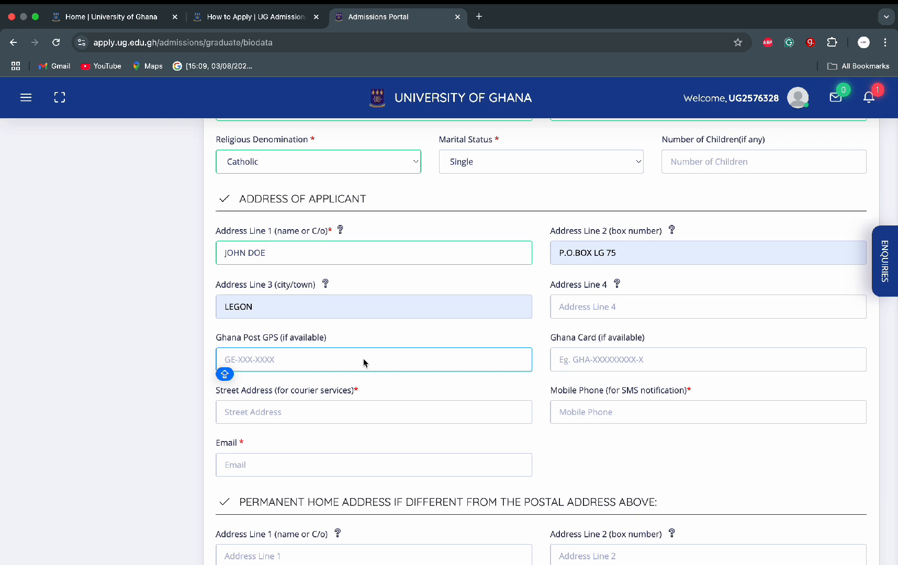
click(587, 356)
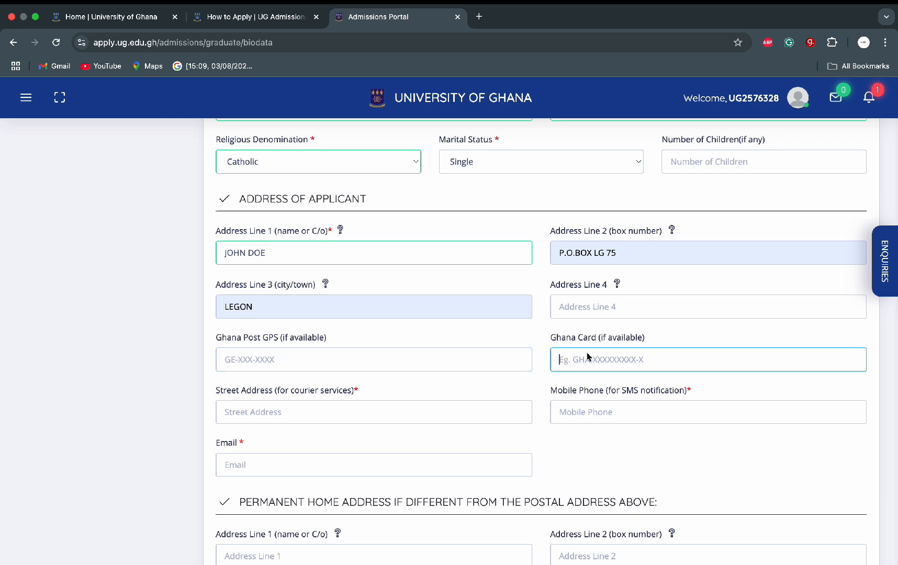
drag(600, 338, 642, 339)
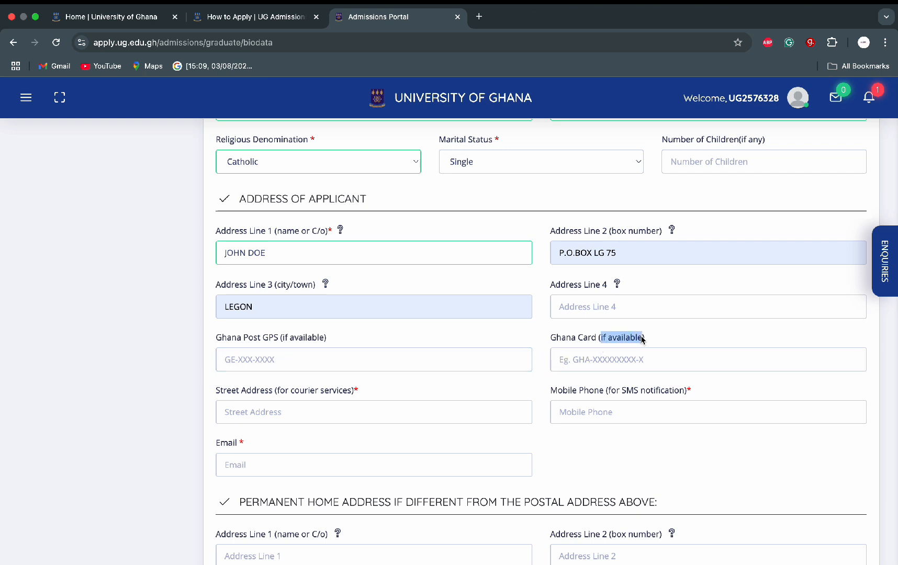
click(383, 411)
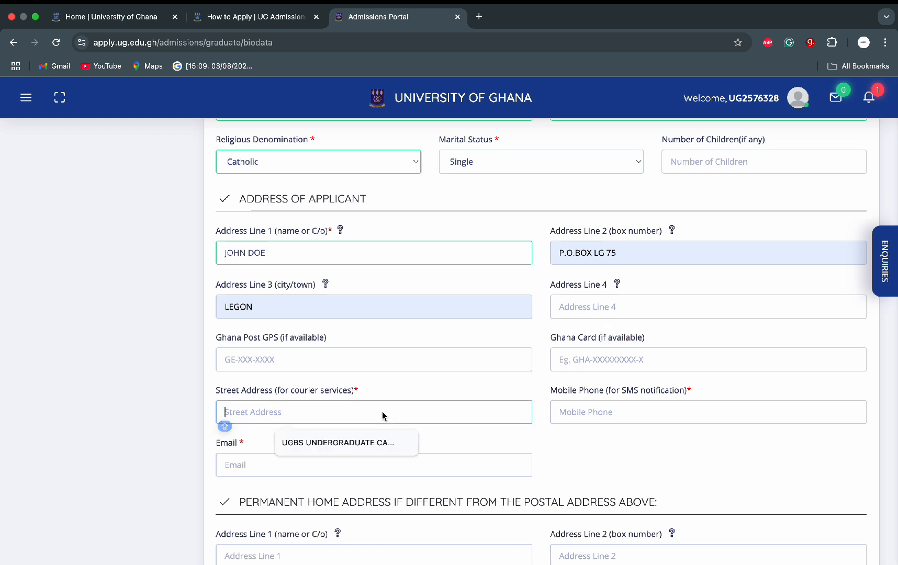
click(343, 443)
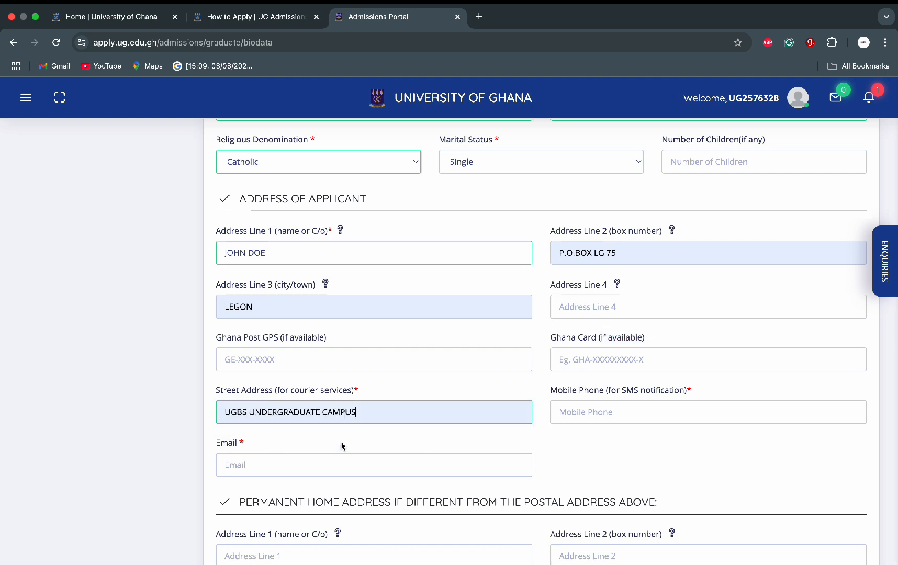
Step: Enter the applicant's mobile phone number and email address
click(597, 417)
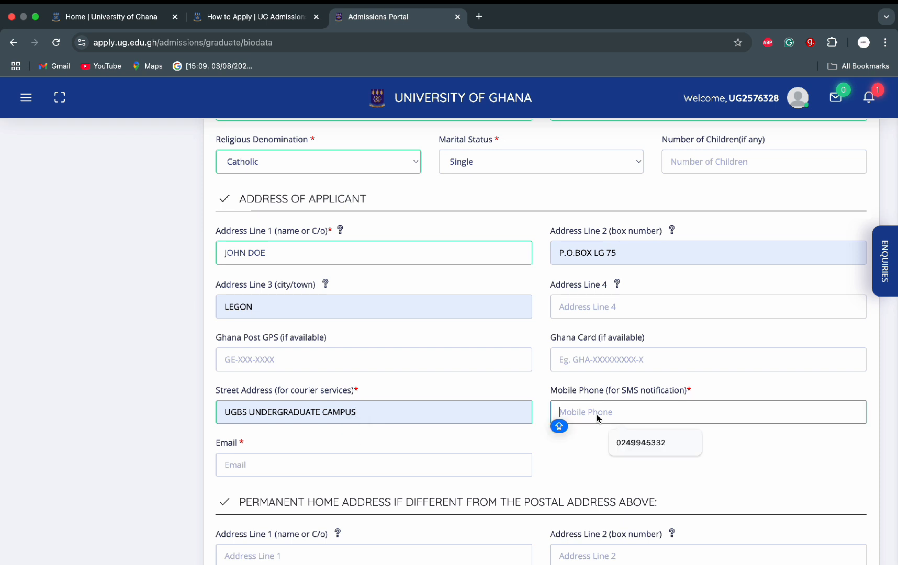
text(024)
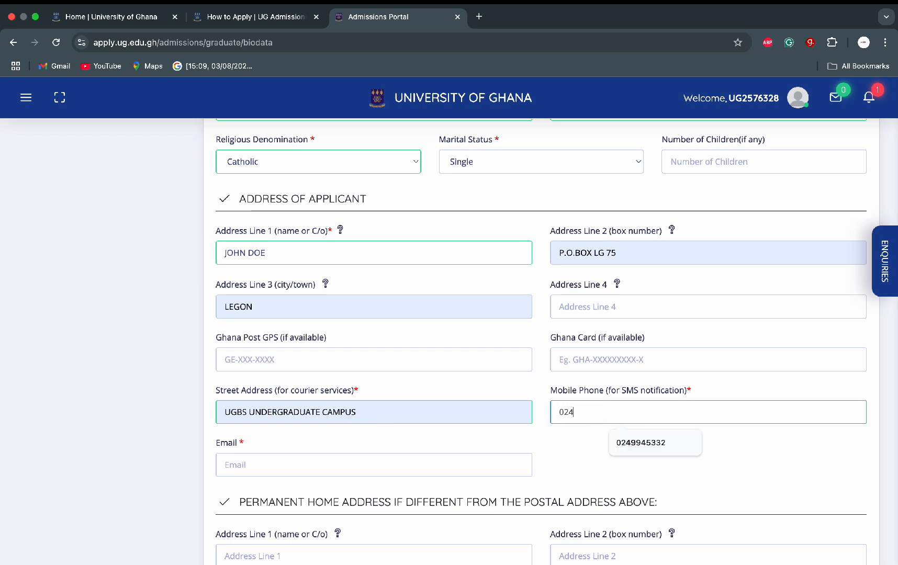
text(0)
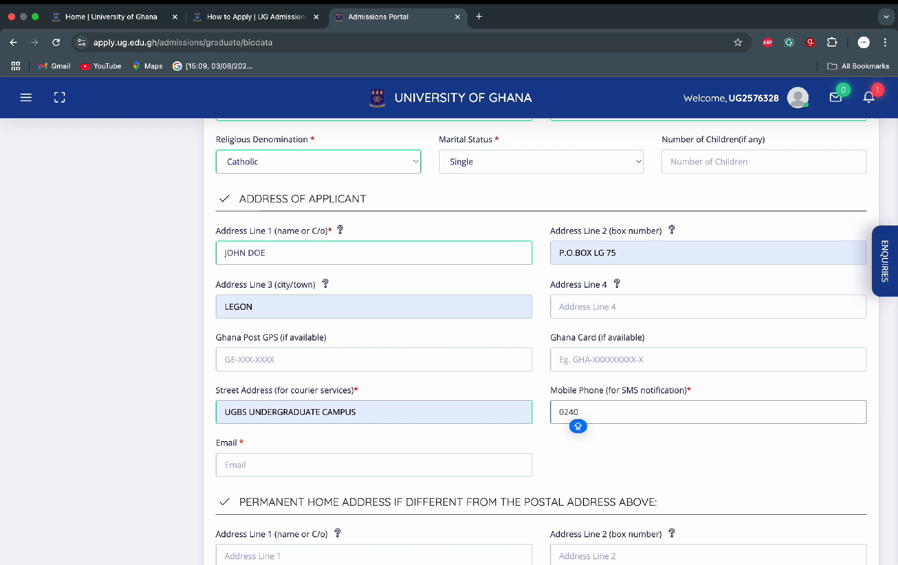
text(00000)
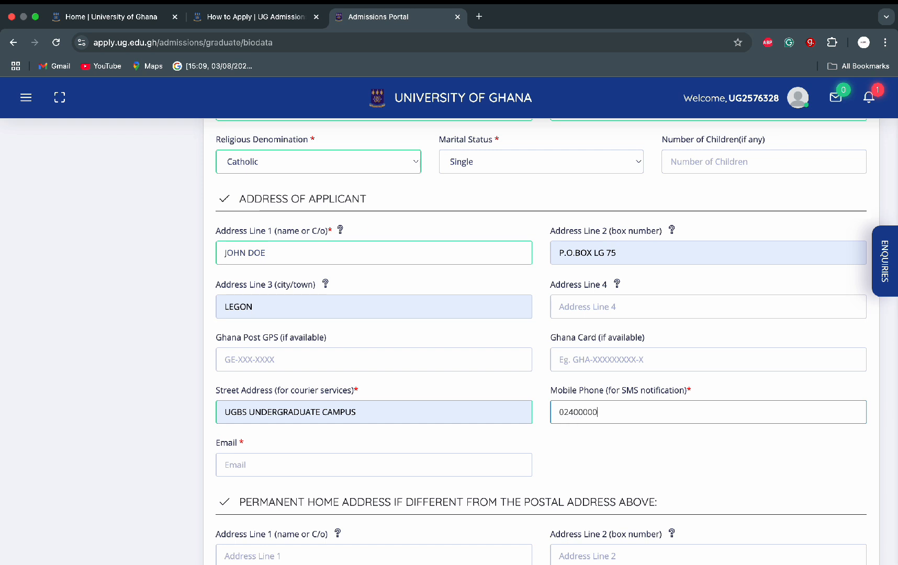
text(0)
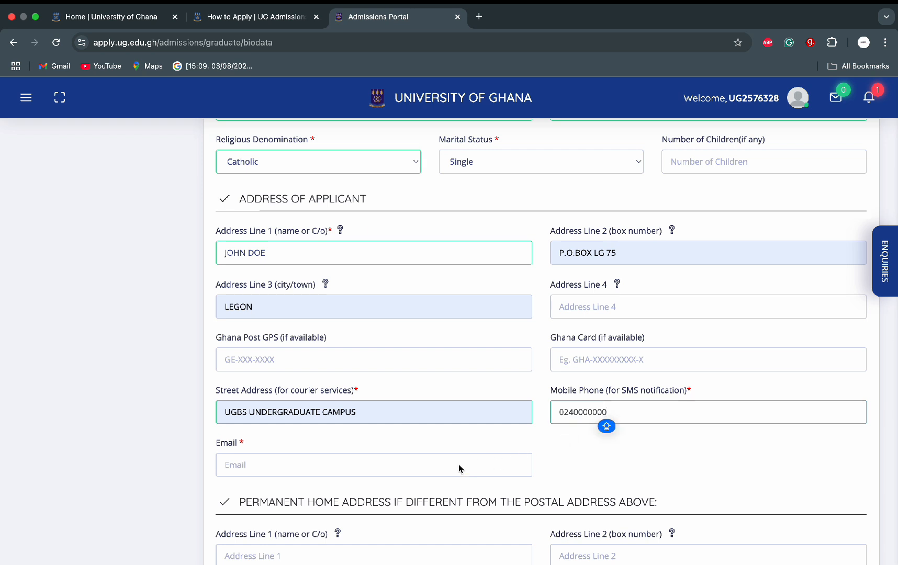
click(458, 465)
text(U)
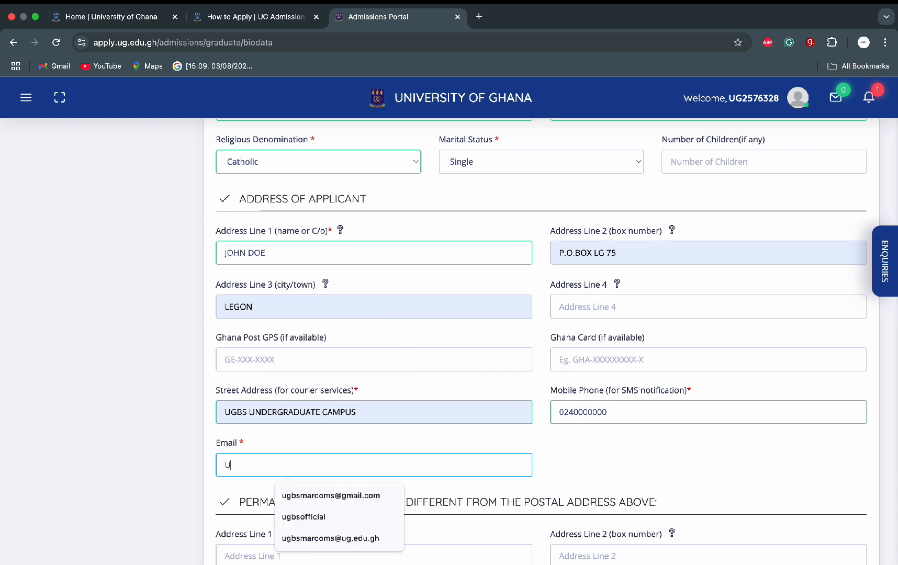
text(G)
key(BackSpace)
key(BackSpace)
key(Caps_Lock)
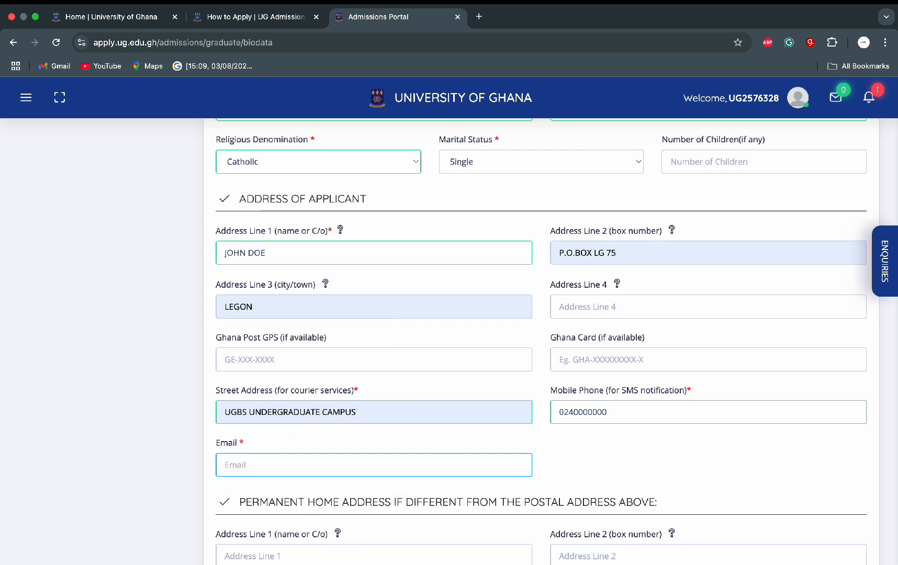
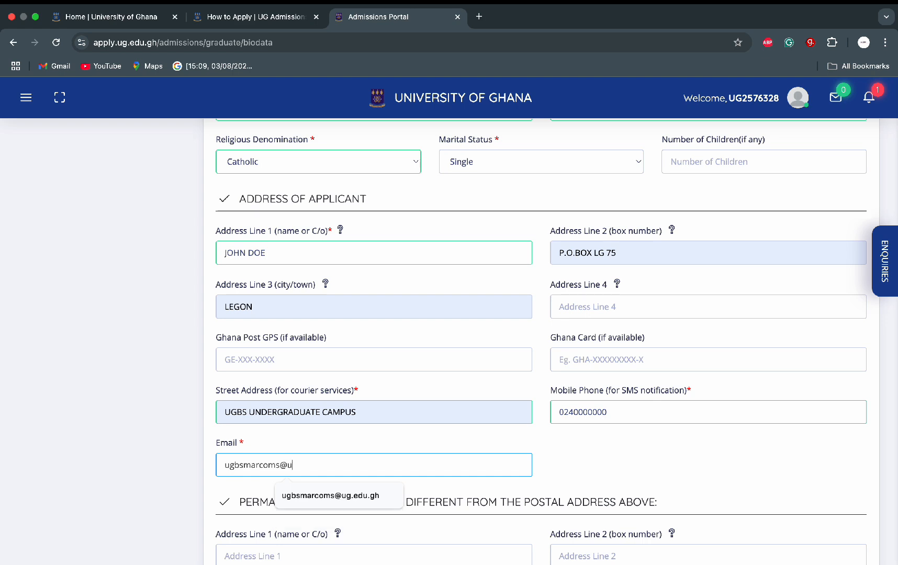
scroll(565, 435, down, 1)
Step: Enter the next of kin's name and set their occupation to Accountant
scroll(565, 436, down, 5)
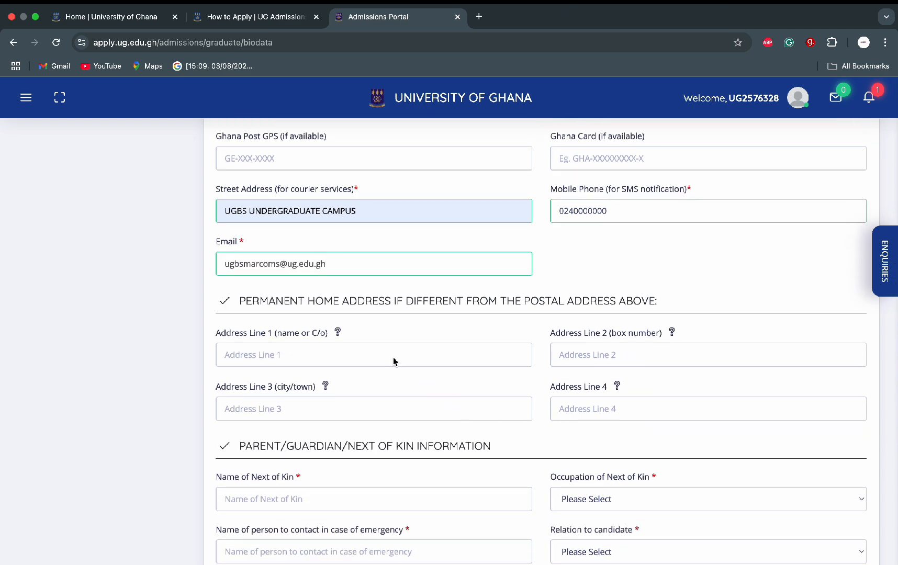
scroll(394, 361, down, 4)
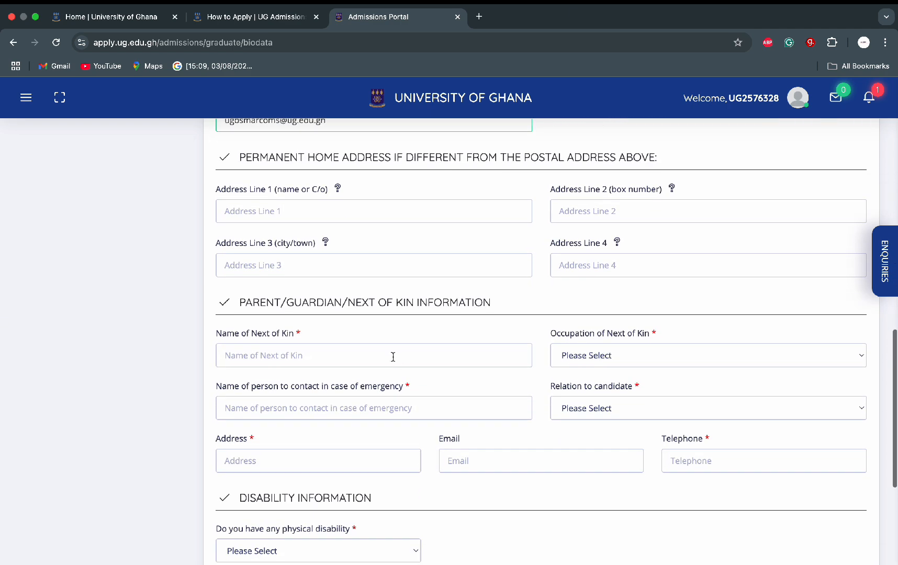
click(343, 355)
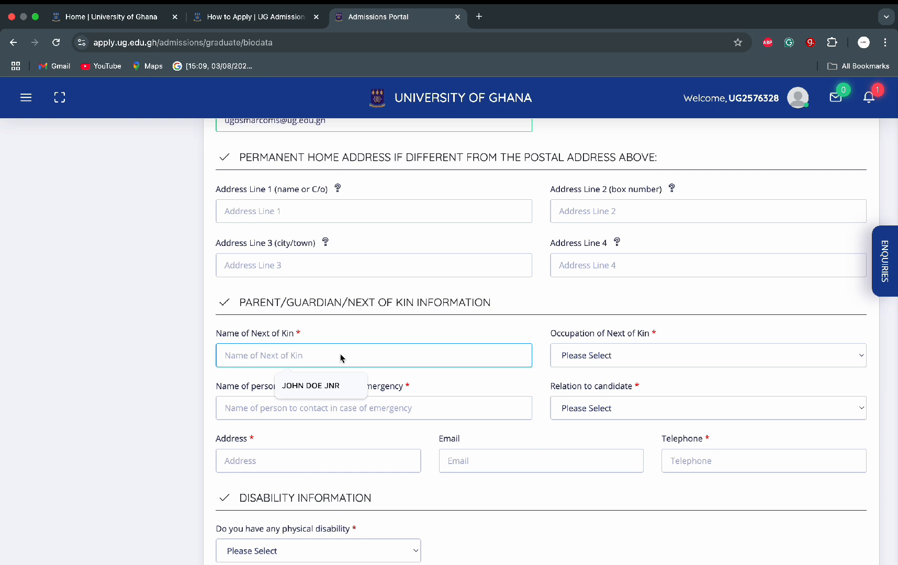
text(JOH)
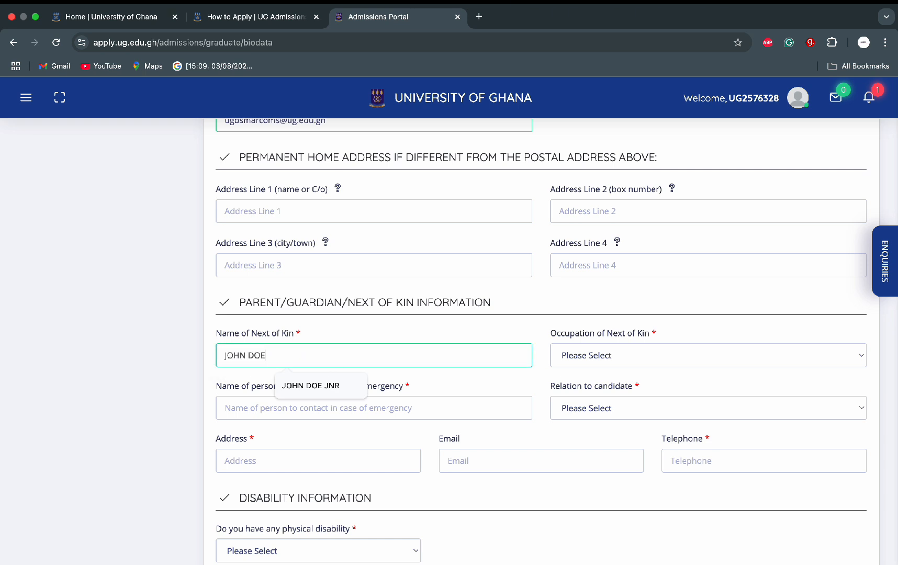
text(N DOE JNR)
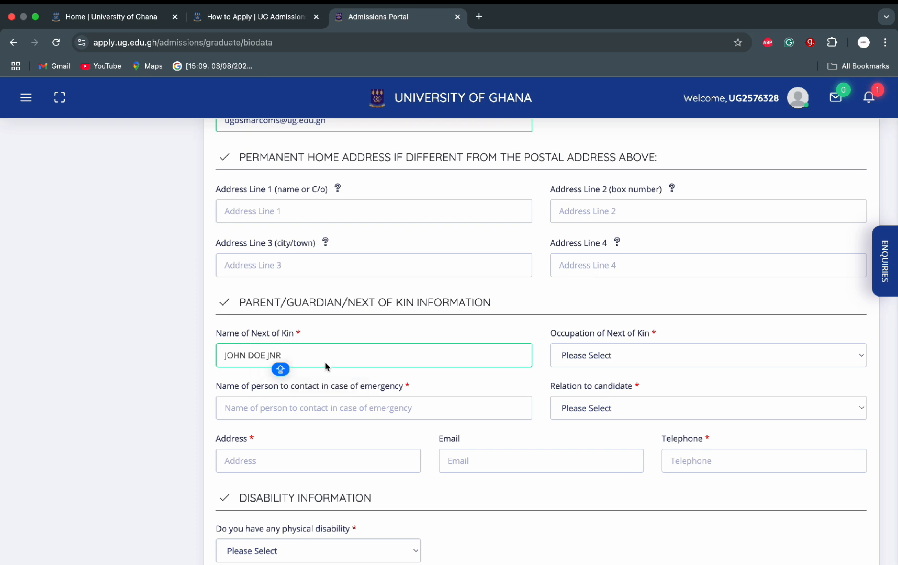
click(637, 355)
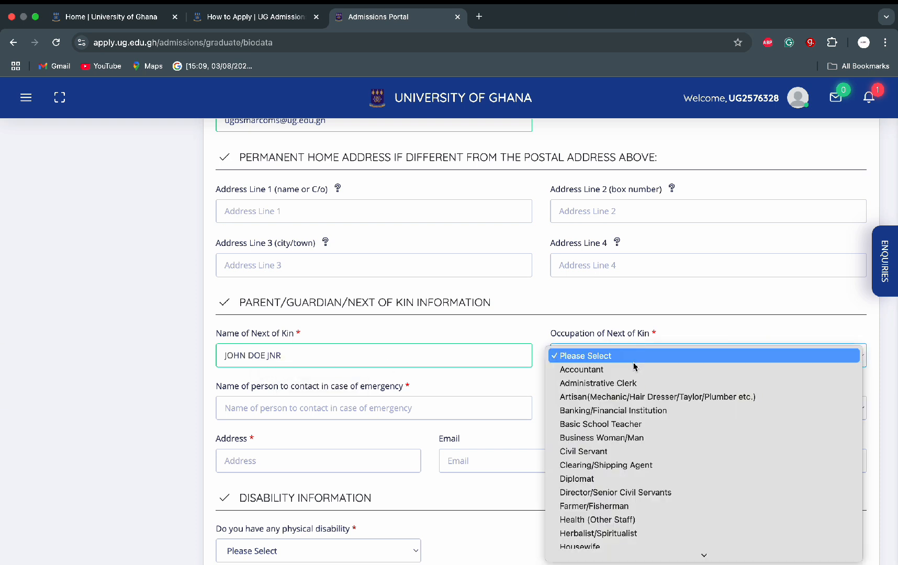
click(634, 369)
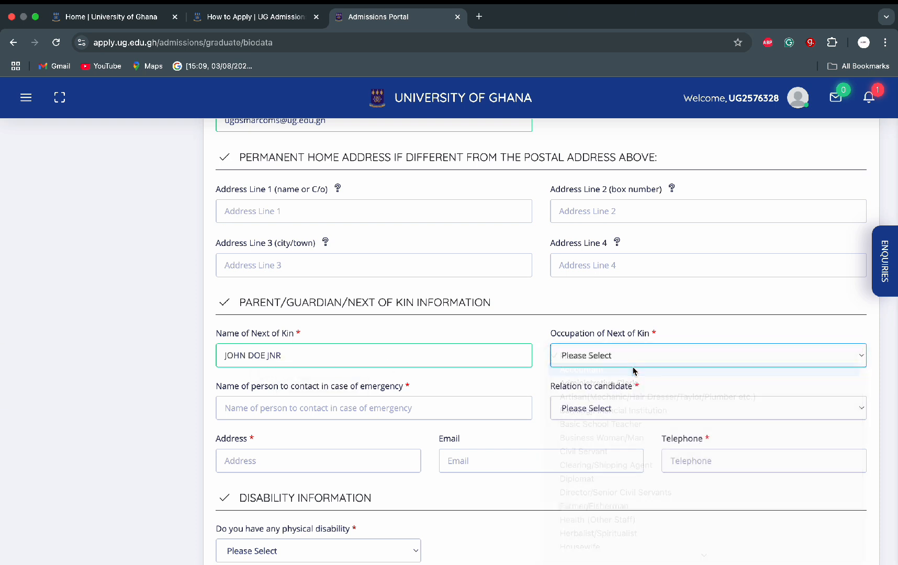
Step: Enter the emergency contact's name with relation to candidate Siblings
click(423, 415)
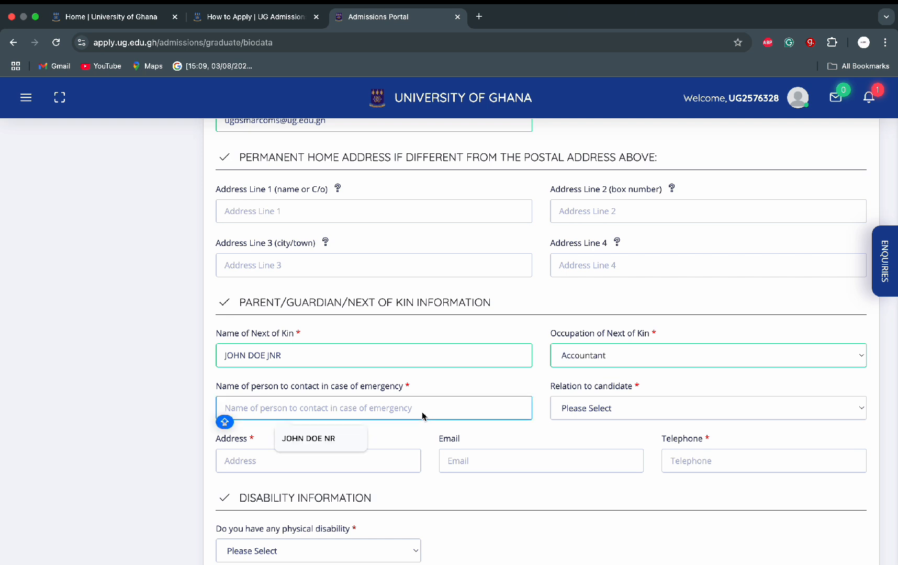
text(JOHN DOE)
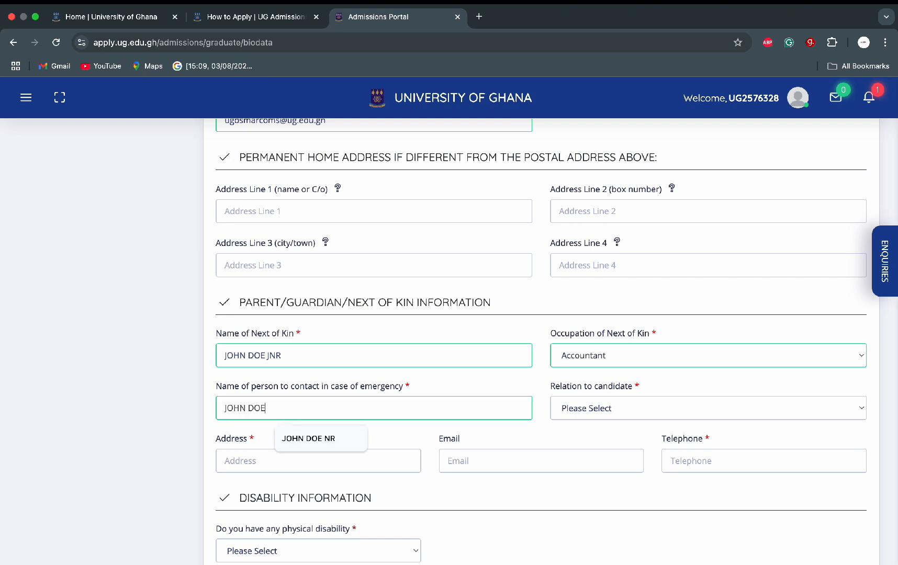
text( SNR)
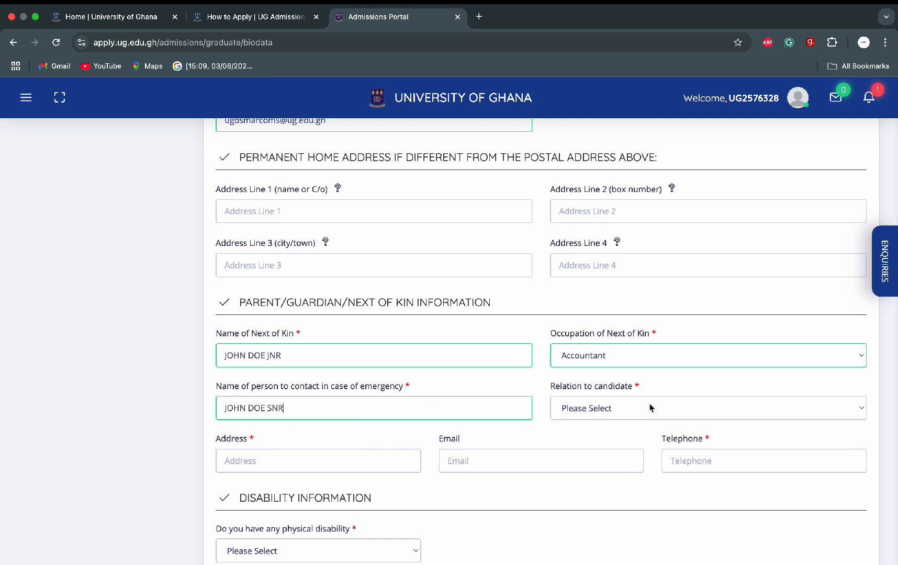
click(658, 411)
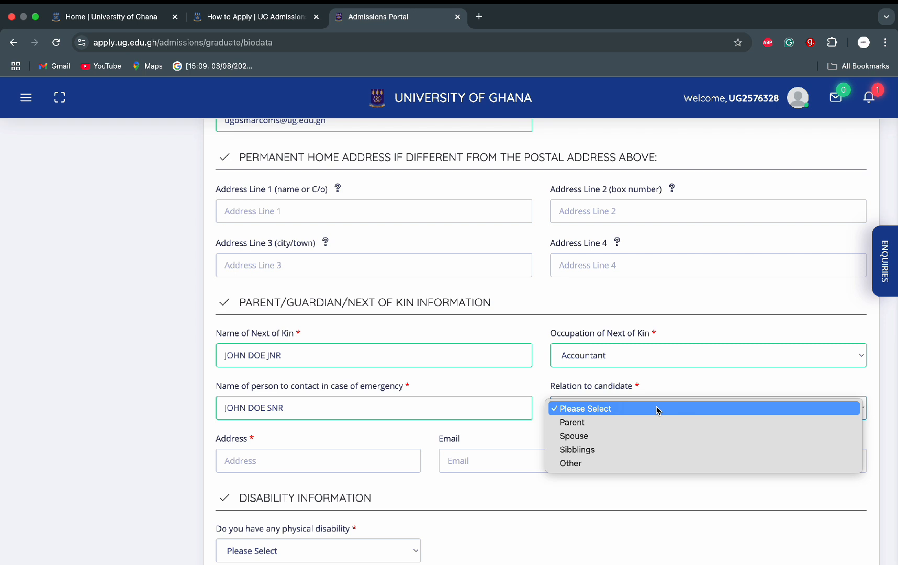
click(601, 451)
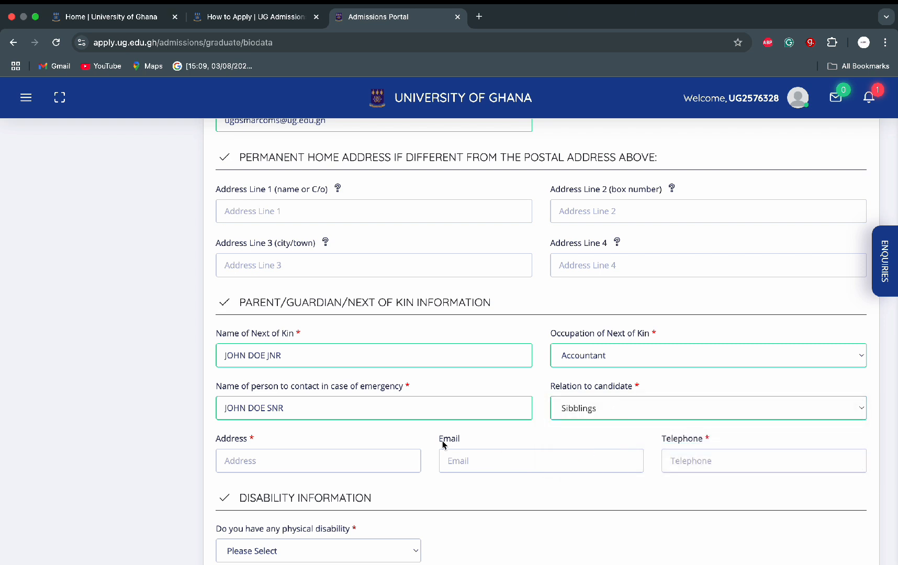
Step: Fill the contact's address from a saved suggestion and enter their telephone number
click(336, 461)
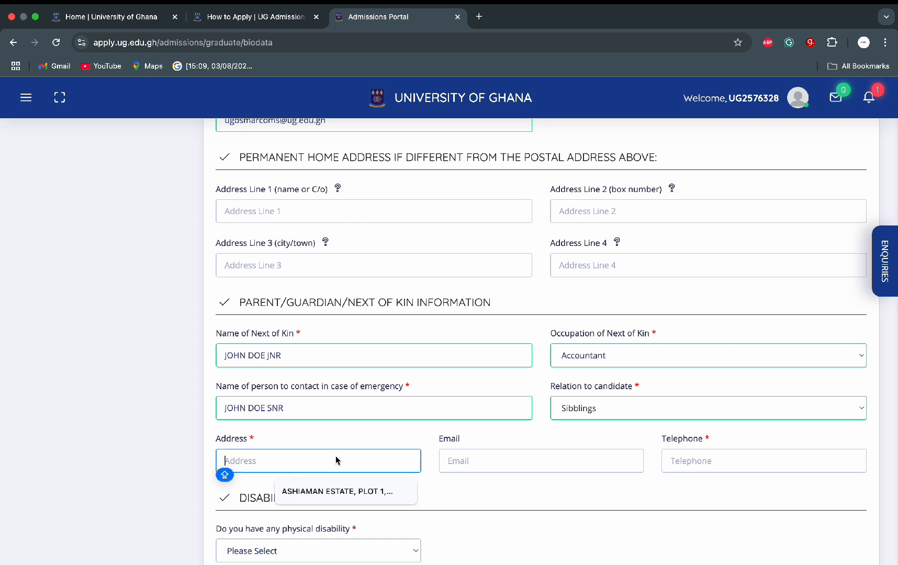
click(320, 487)
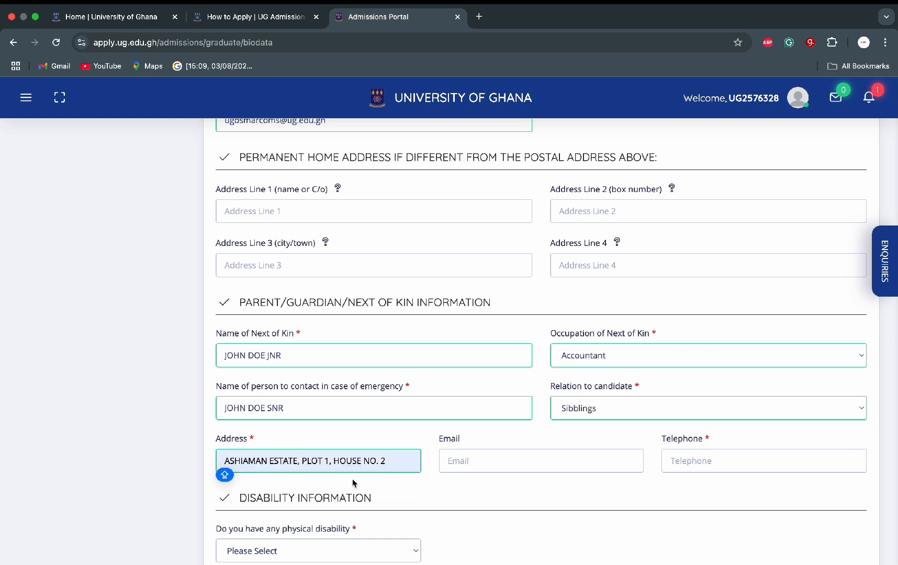
click(460, 462)
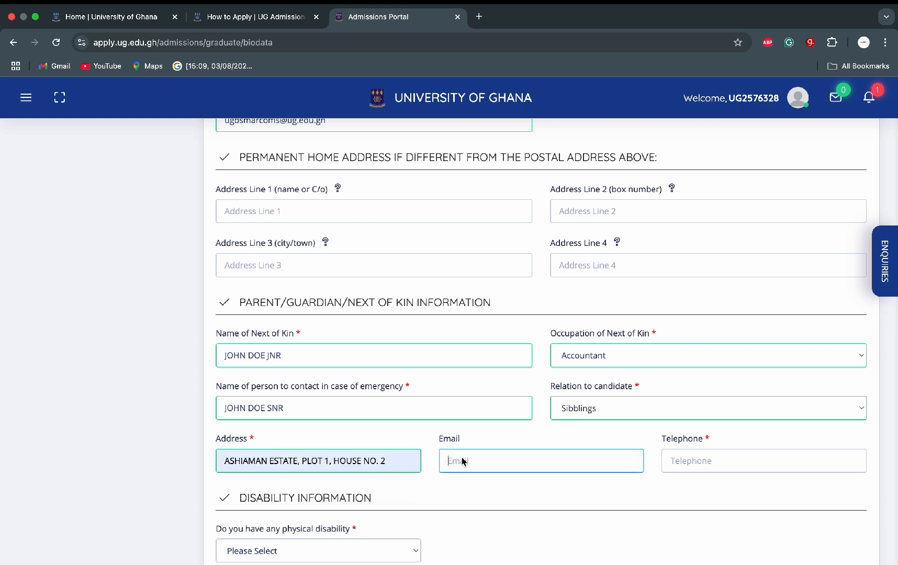
click(705, 462)
text(024)
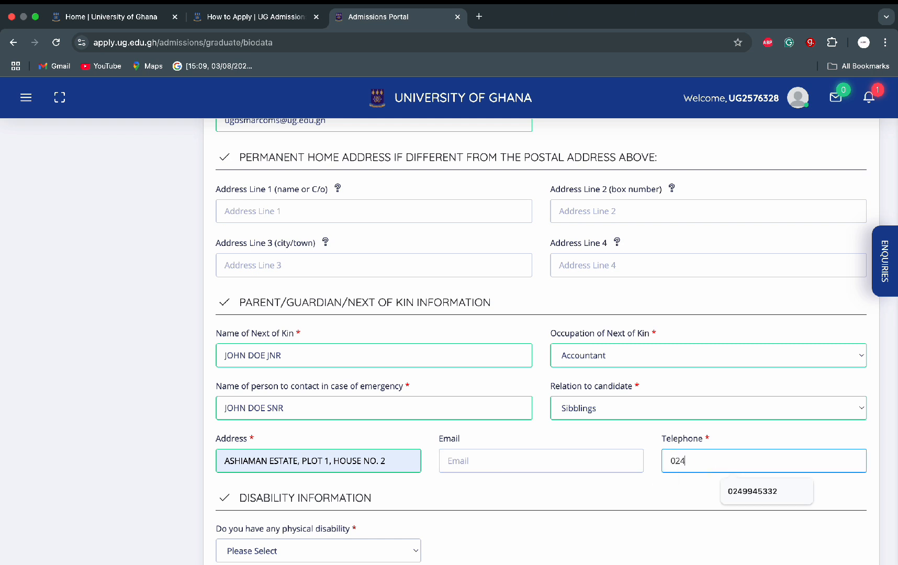
text(000)
key(Caps_Lock)
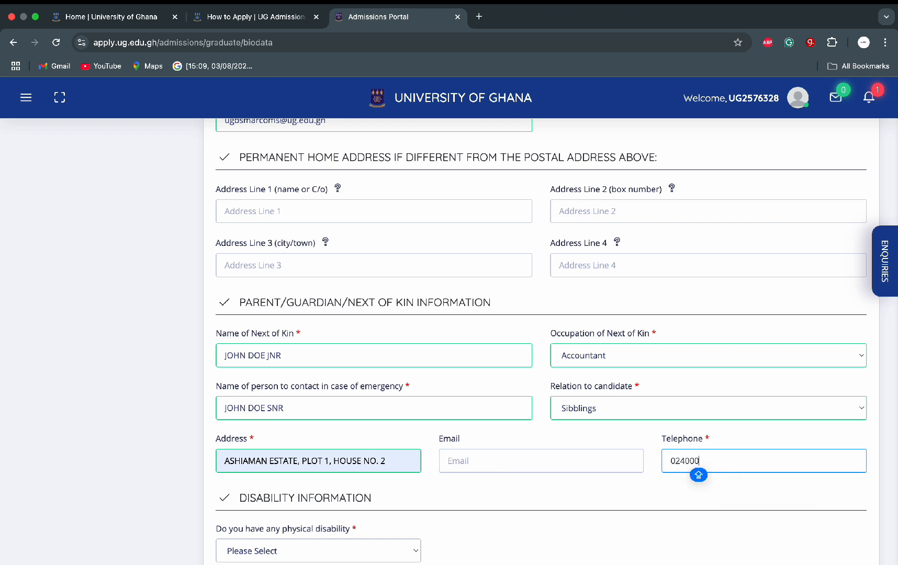
text(00)
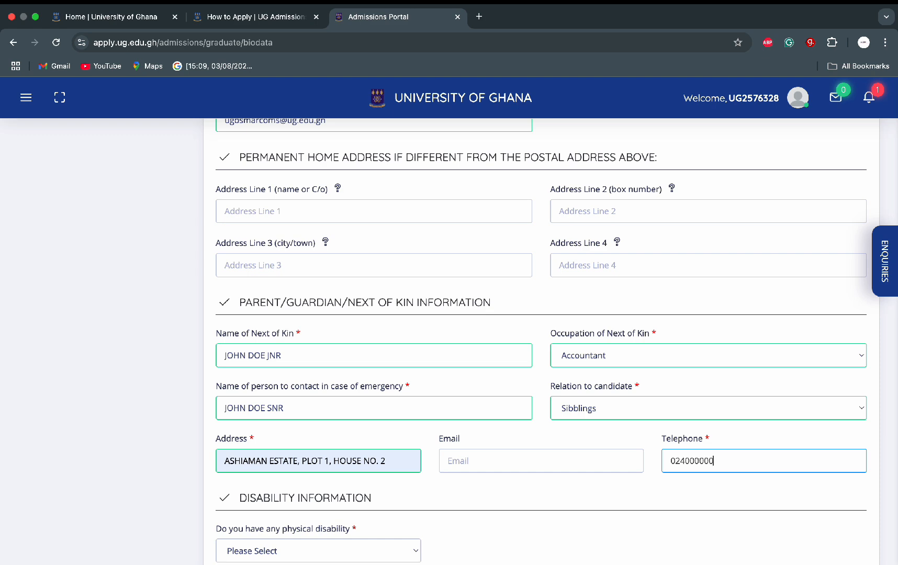
text(0)
key(Caps_Lock)
scroll(535, 453, down, 4)
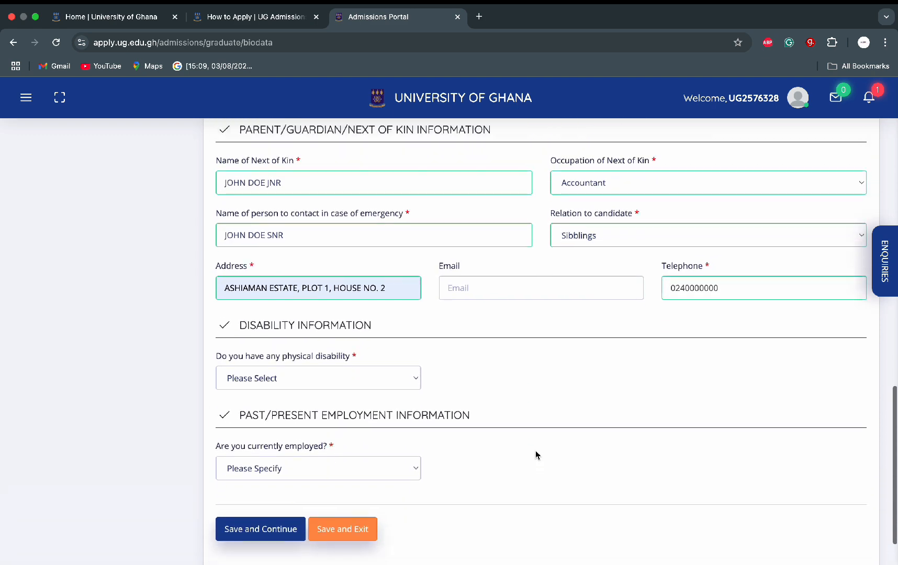
Step: Answer No to physical disability and Yes to being currently employed
click(404, 368)
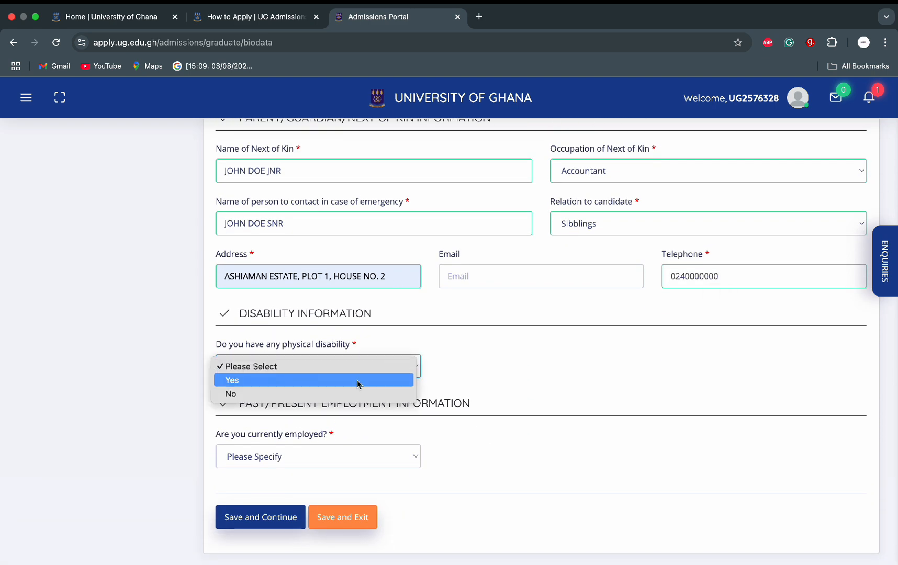
click(331, 394)
scroll(326, 394, down, 1)
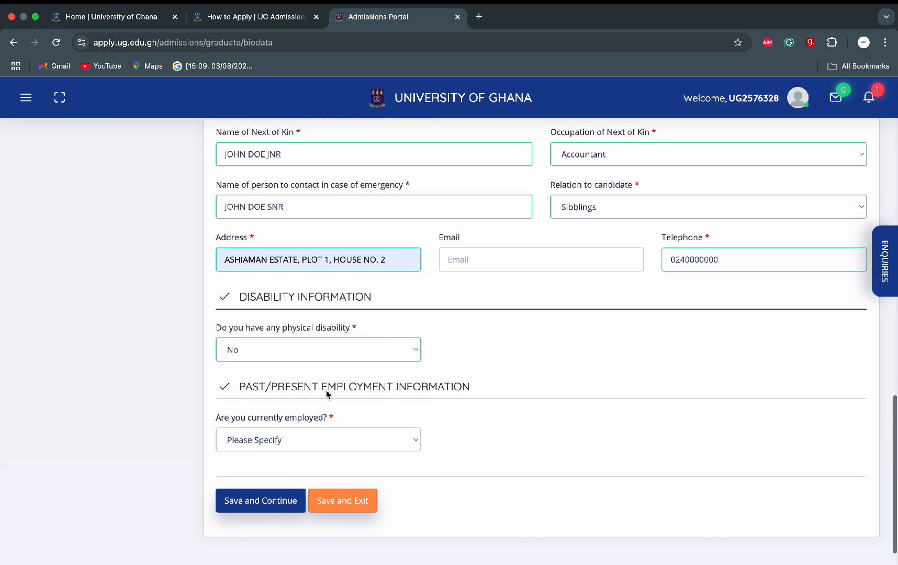
click(349, 441)
click(316, 453)
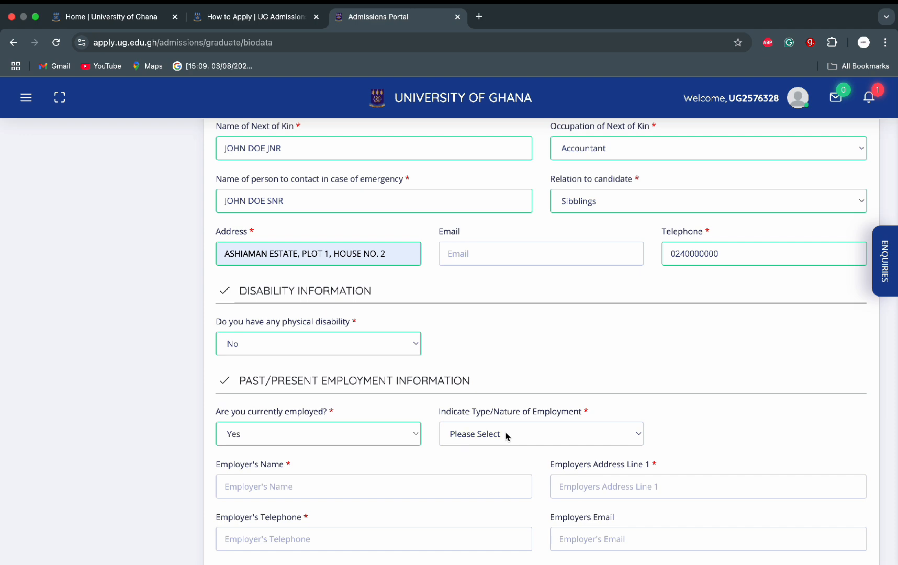
click(505, 435)
Step: Set the employment type to Other, specified as MARKETER
mouse_move(521, 557)
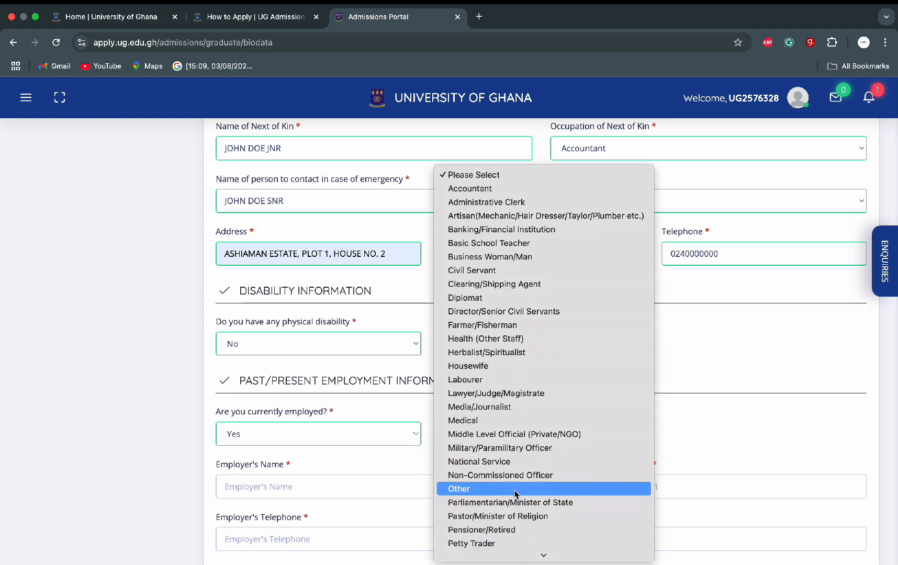
click(515, 488)
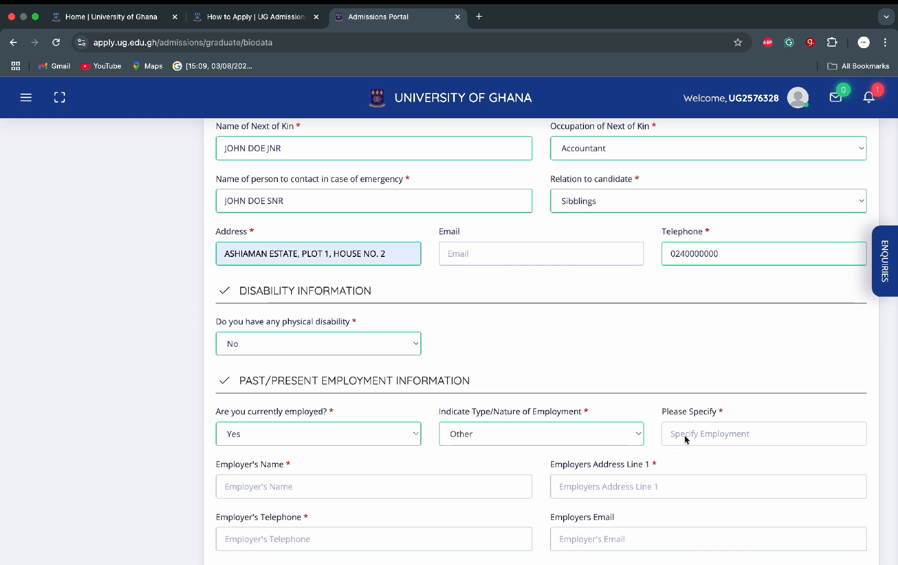
click(684, 439)
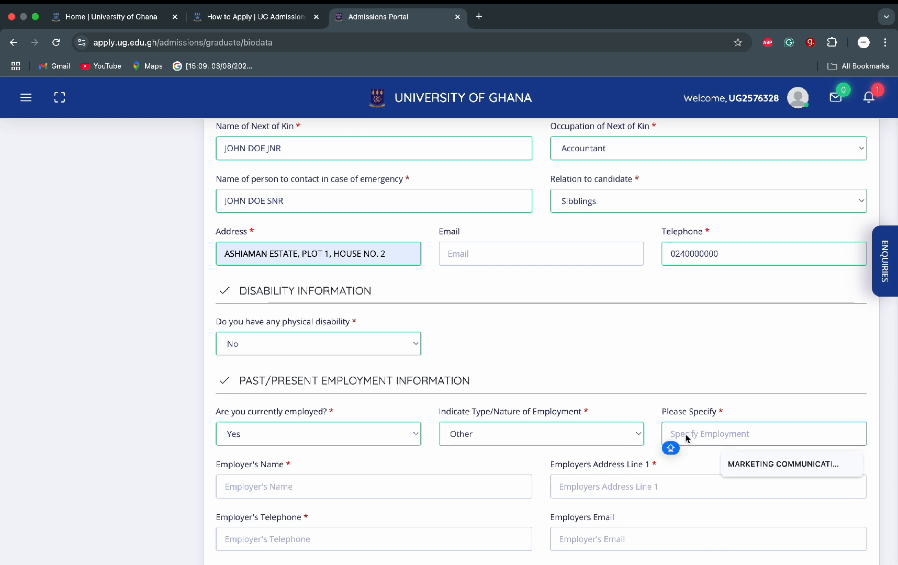
text(MARKETER)
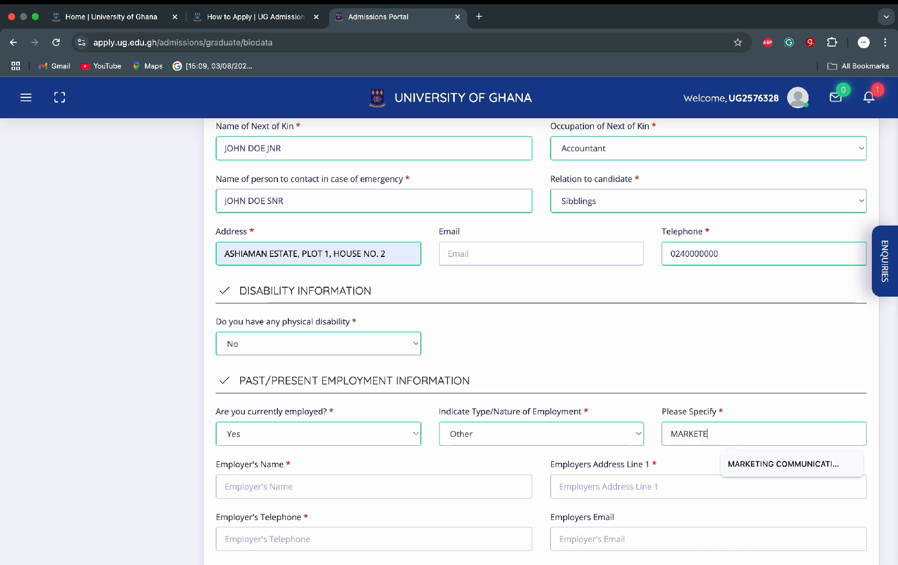
Step: Enter the employer's name and fill their address from a saved suggestion
click(428, 488)
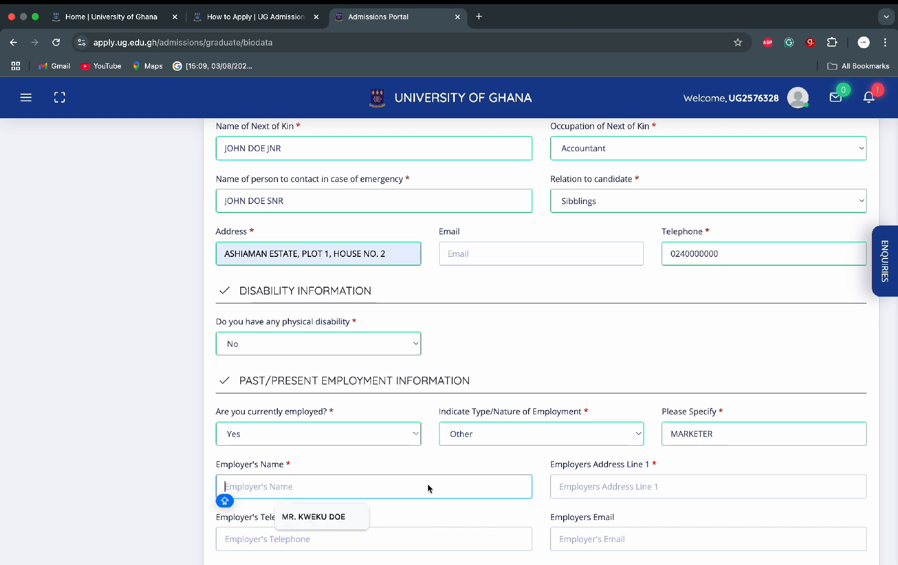
text(MR. KWEK)
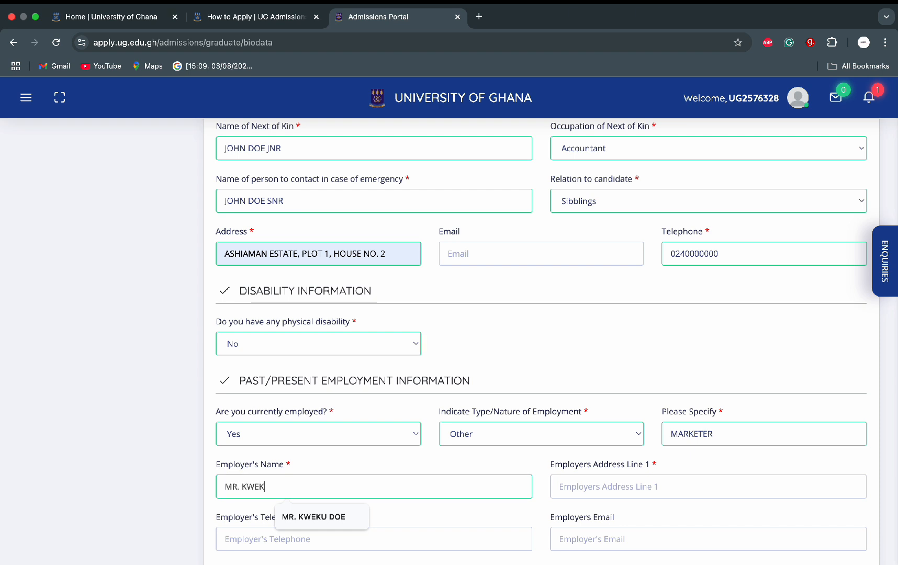
text(U DOE)
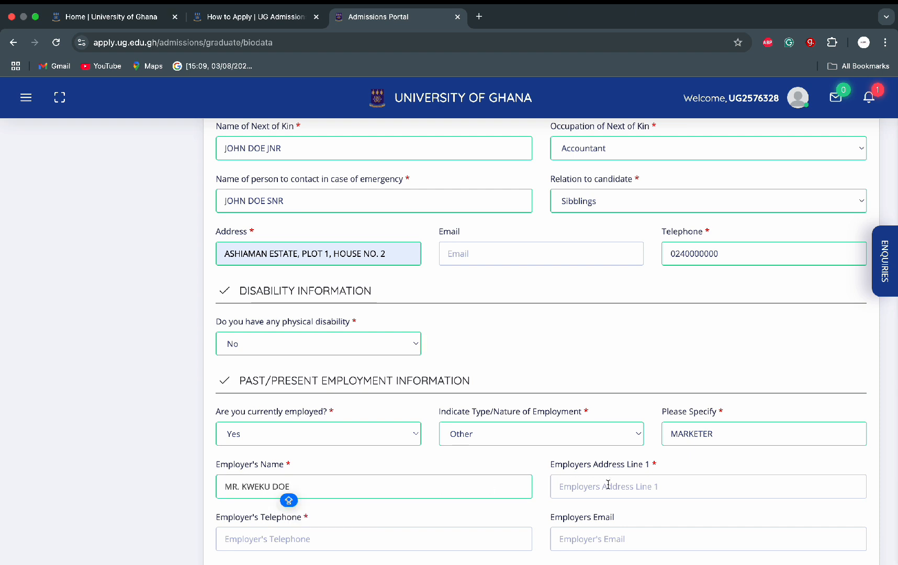
click(608, 486)
click(630, 517)
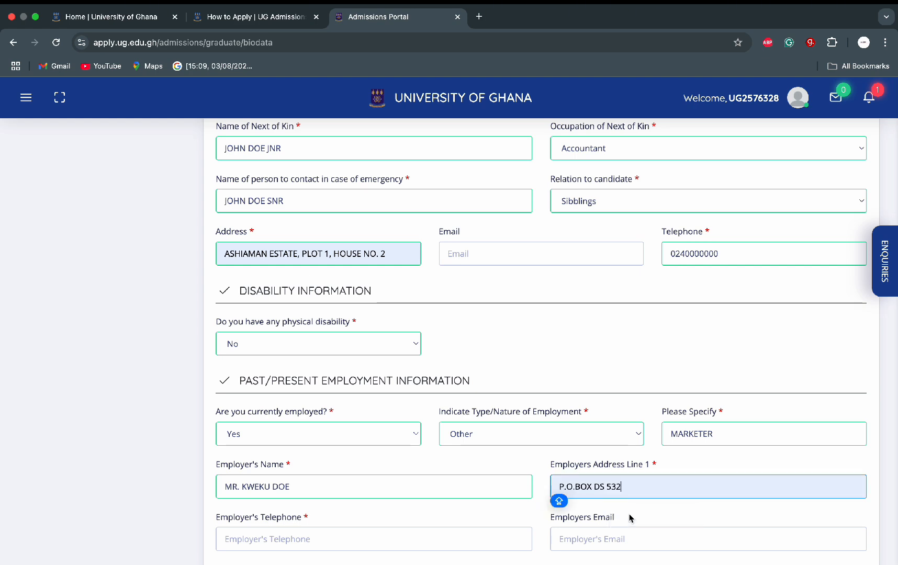
scroll(492, 511, down, 3)
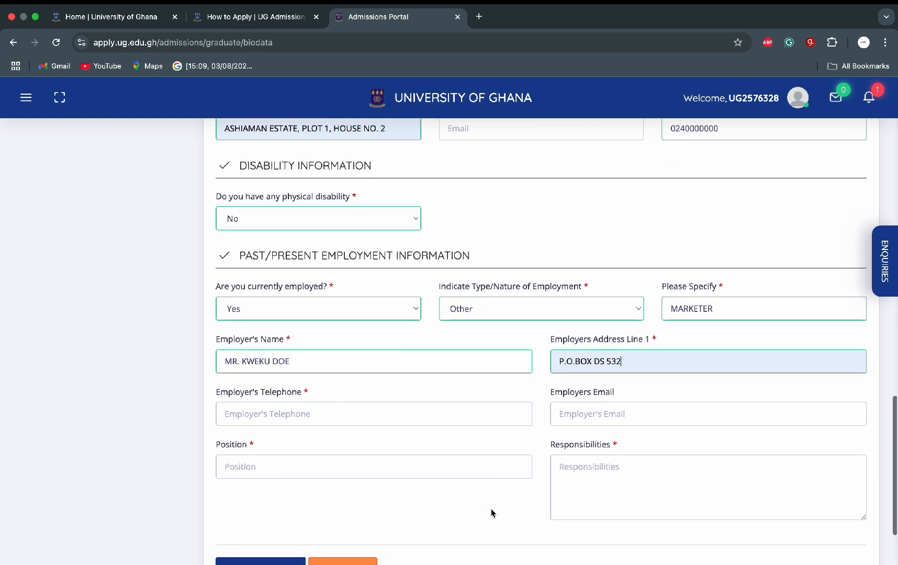
Step: Enter the employer's phone, position CEO and responsibilities 'IN CHARGE OF MARKETING FUNCTIONS.'
click(439, 403)
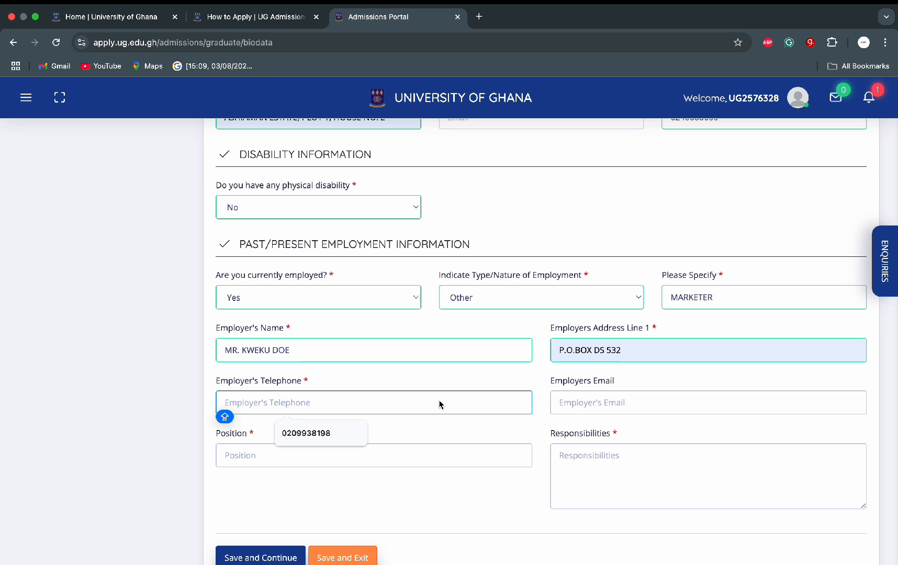
text(020)
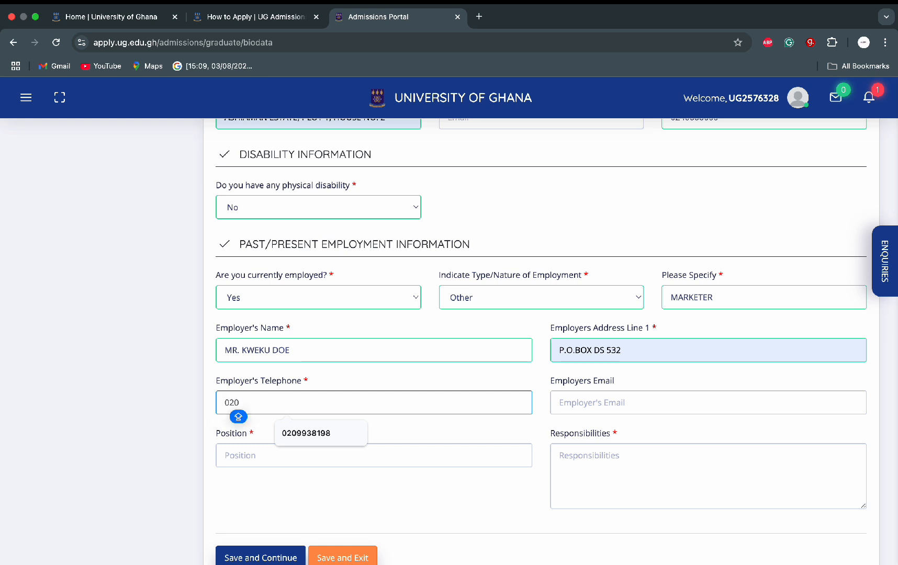
text(000000)
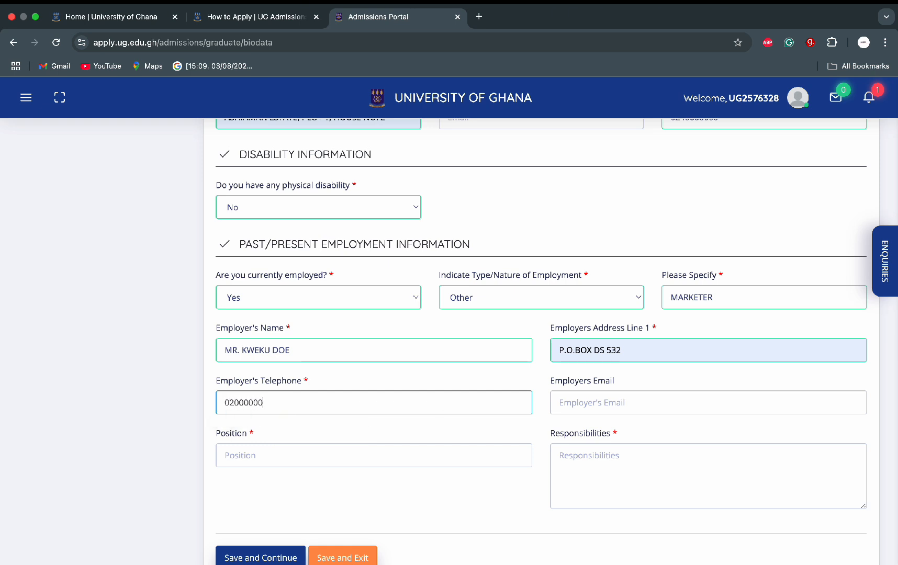
text(0)
click(584, 406)
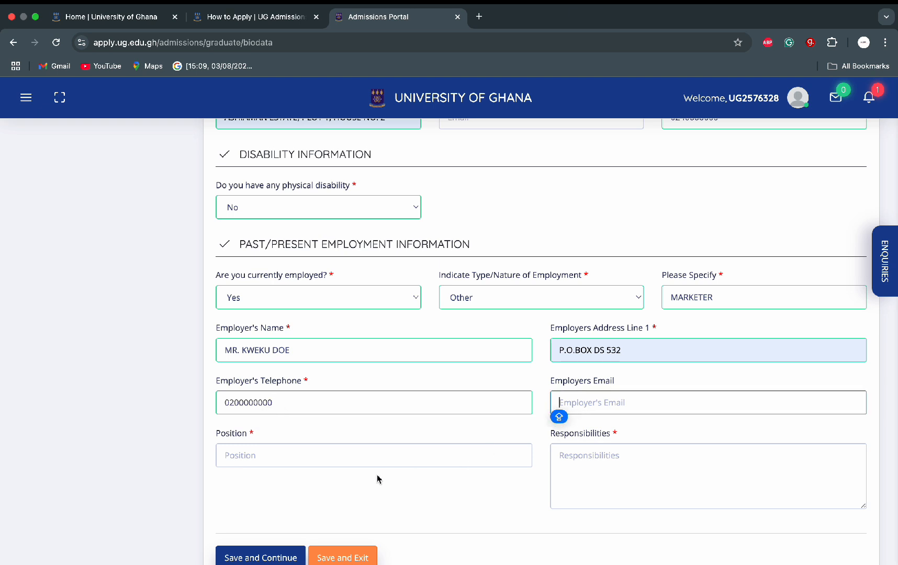
click(372, 459)
text(CEO)
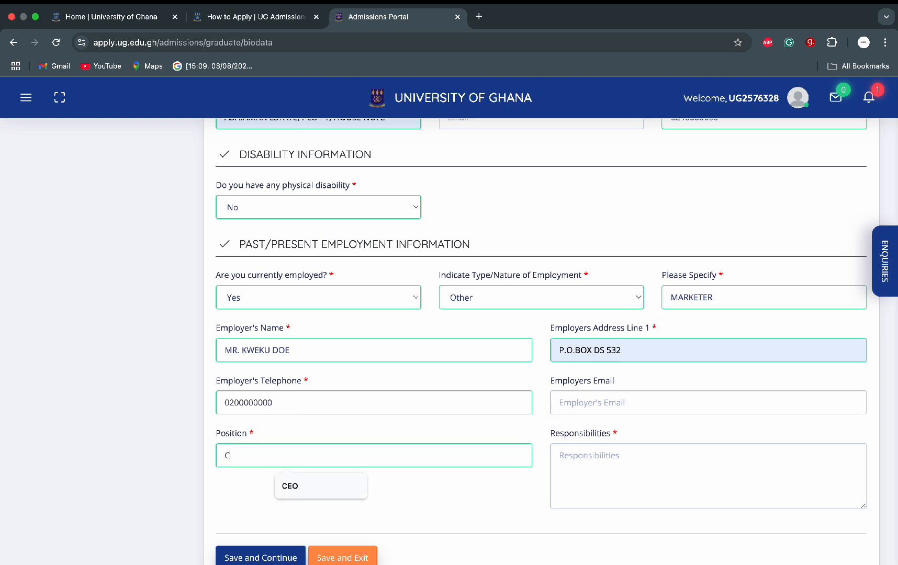
click(605, 464)
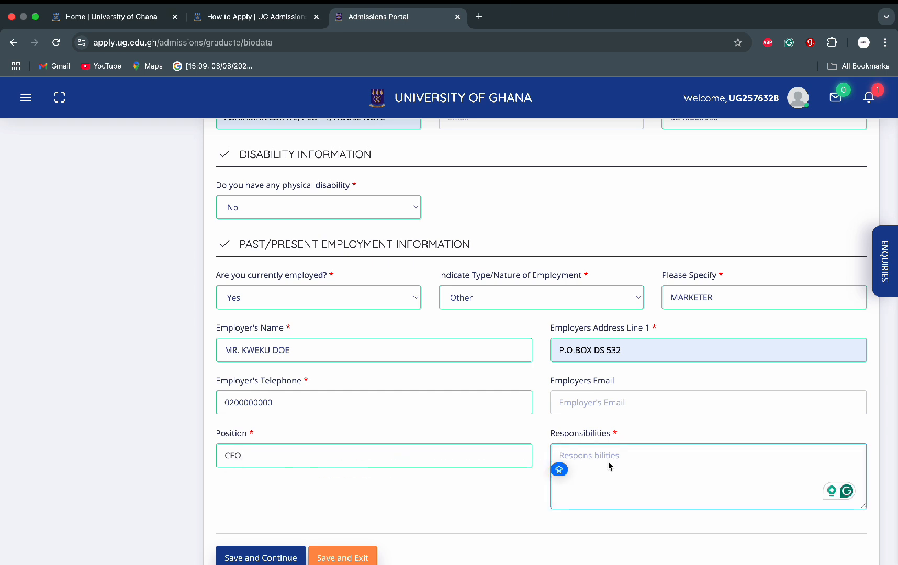
text(IN CHARGE OF)
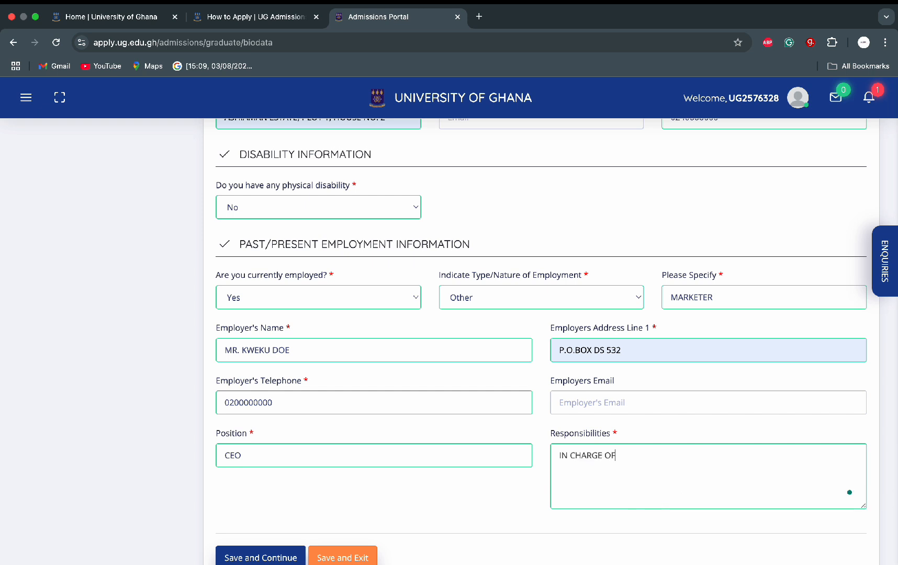
text( MARKETING FUNCTIONS)
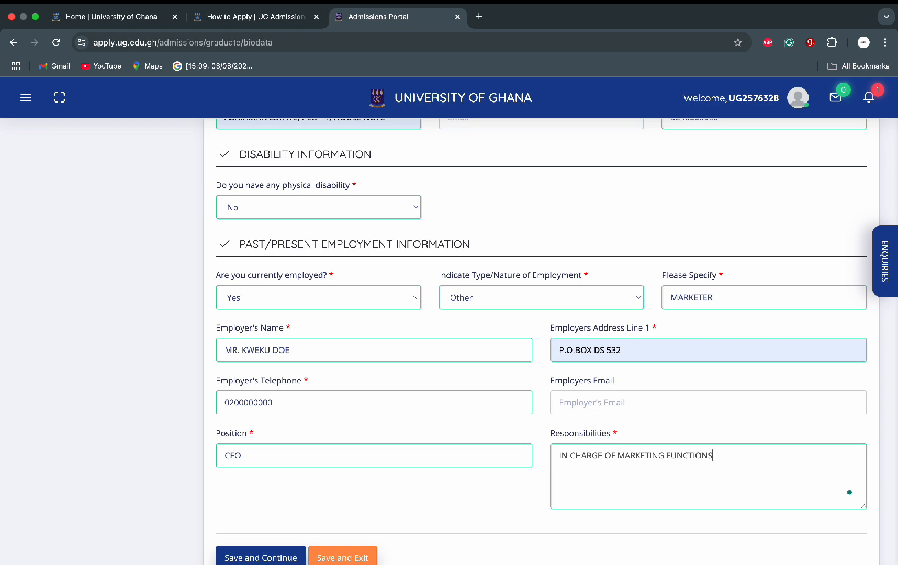
text(.)
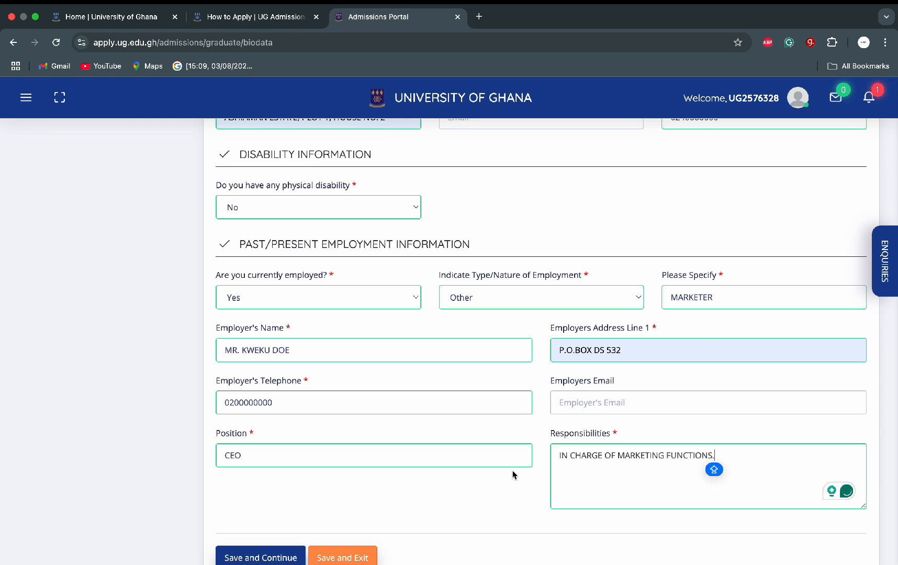
Step: Save the biodata and decline the browser's offer to save the address
scroll(512, 475, down, 2)
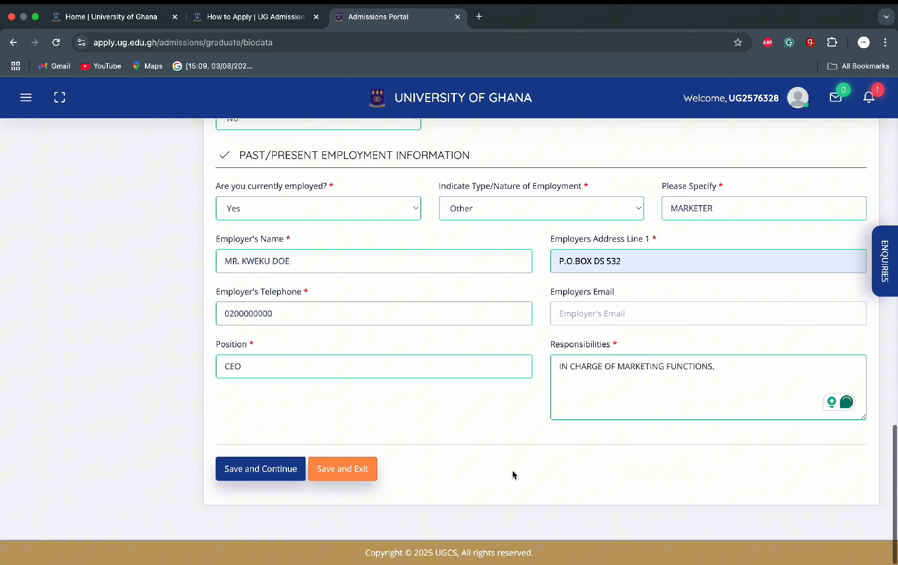
click(273, 474)
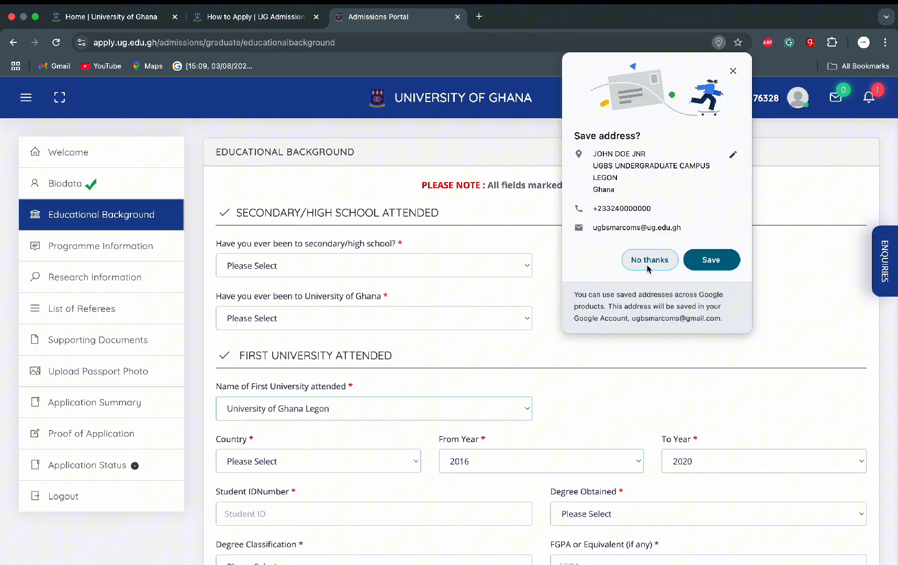
click(648, 260)
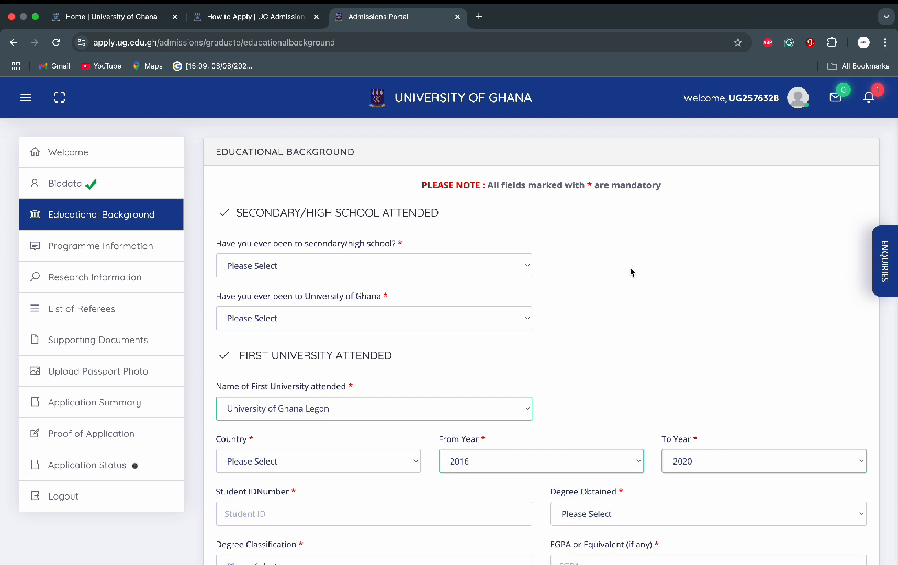
Step: Record secondary school attendance at ST. JAMES SEMINARY AND SENIOR HIGH SCHOOL ABESIM-SUYNANI, BONO region
click(496, 268)
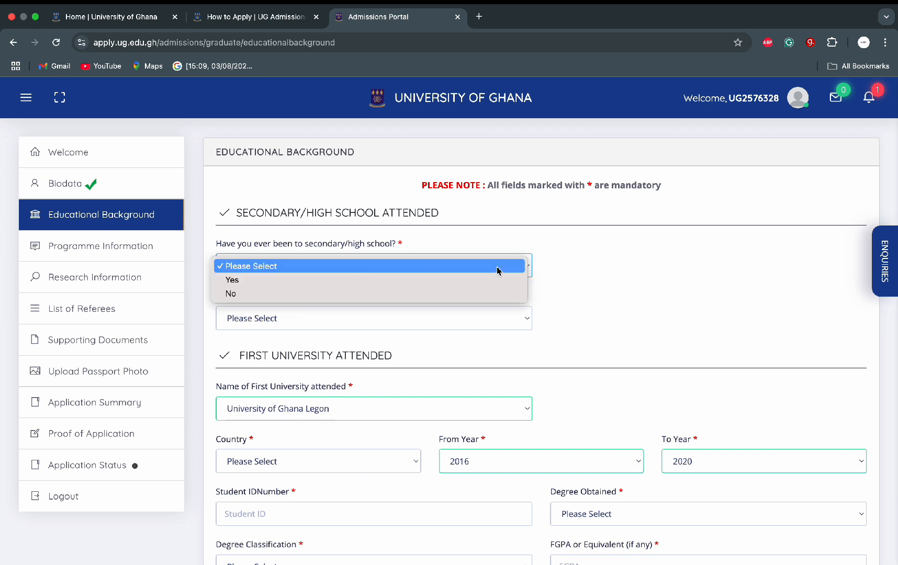
click(451, 280)
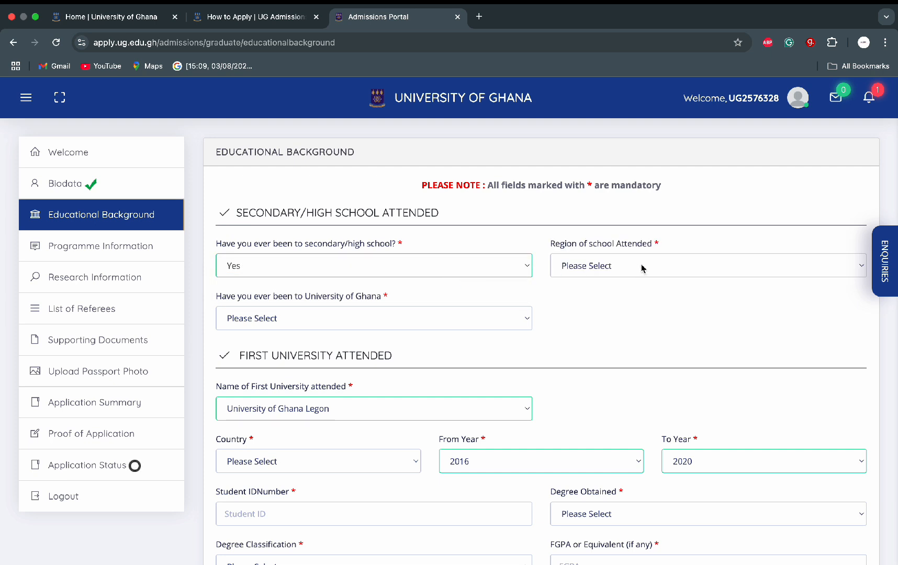
click(642, 267)
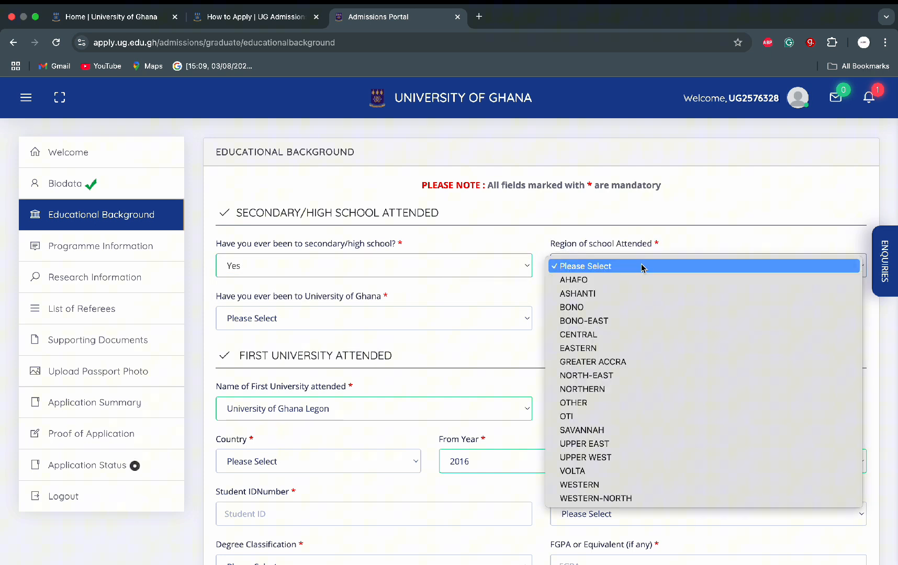
click(583, 307)
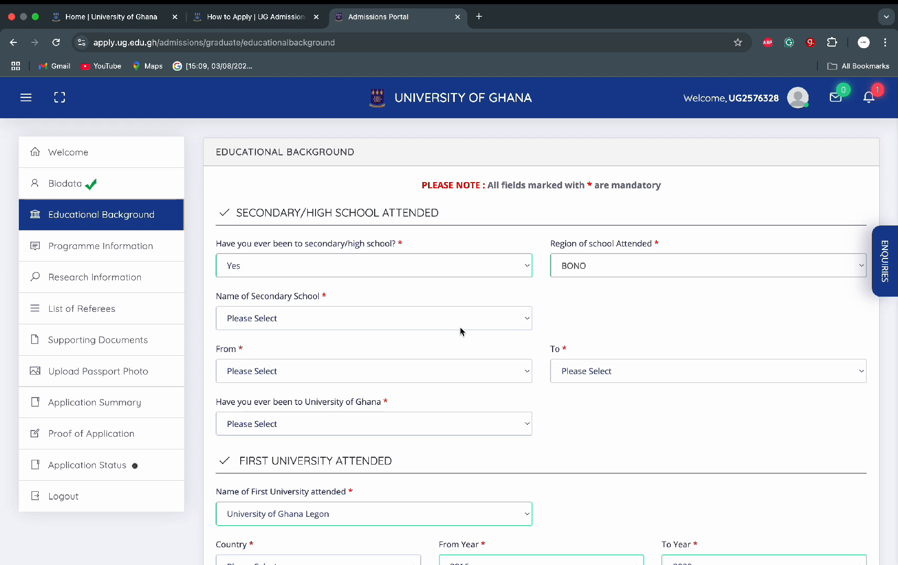
click(457, 325)
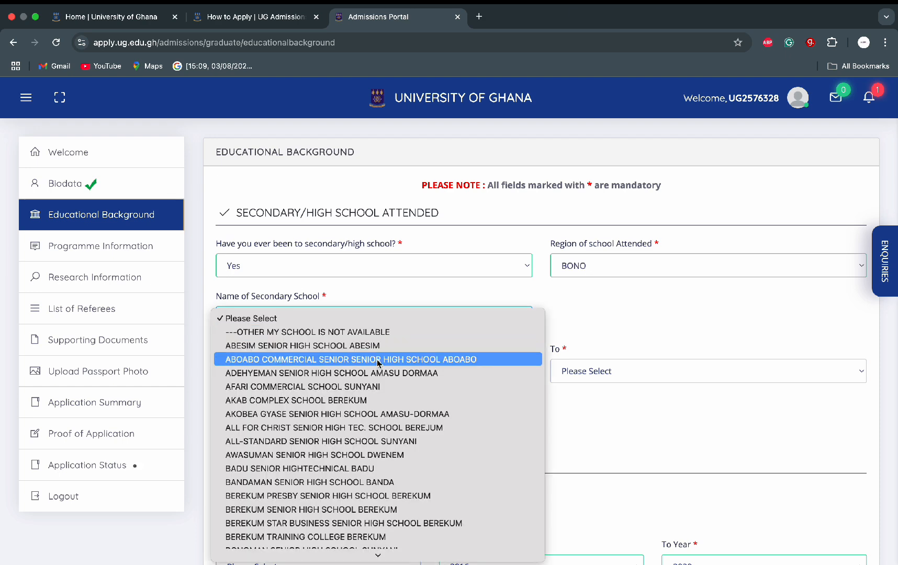
mouse_move(371, 552)
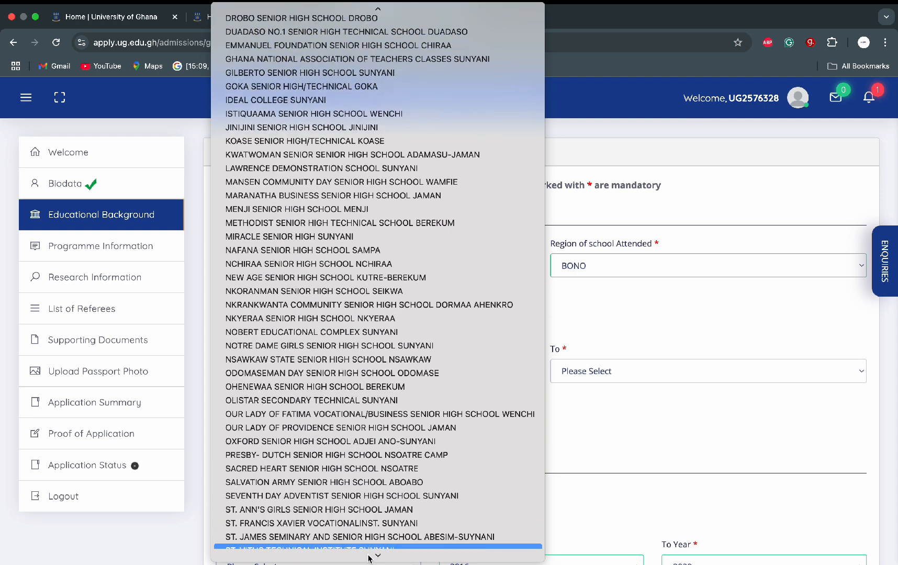
click(372, 427)
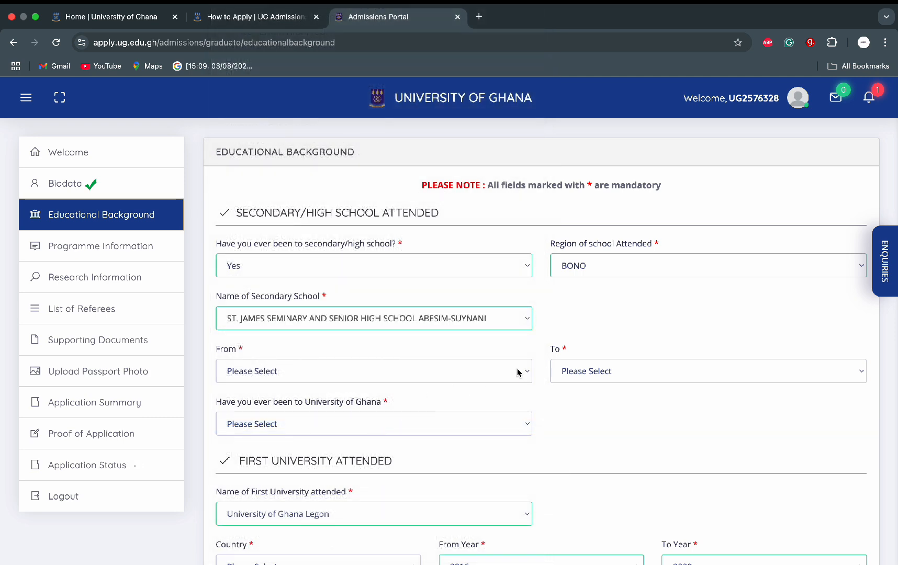
Step: Set the secondary school years to 2013–2016 and answer Yes to having attended University of Ghana
click(518, 372)
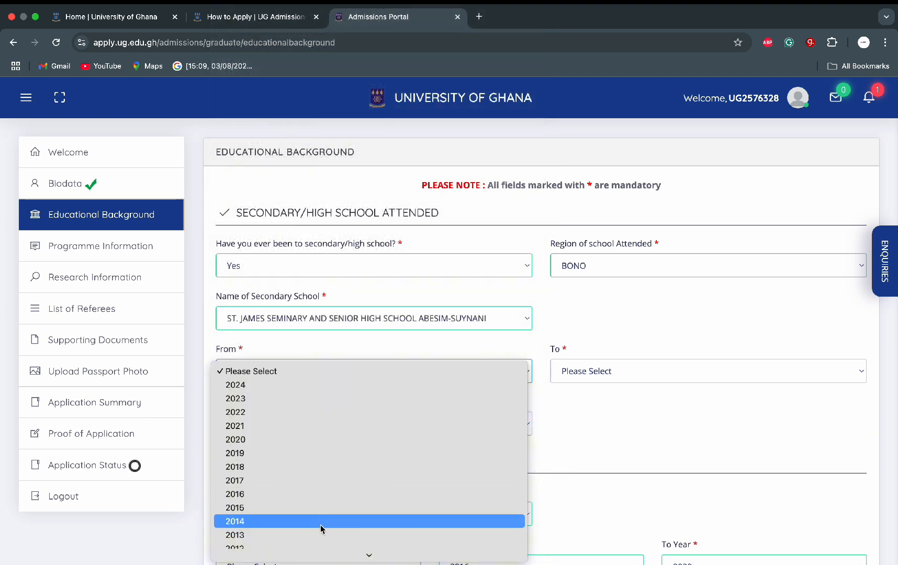
click(323, 533)
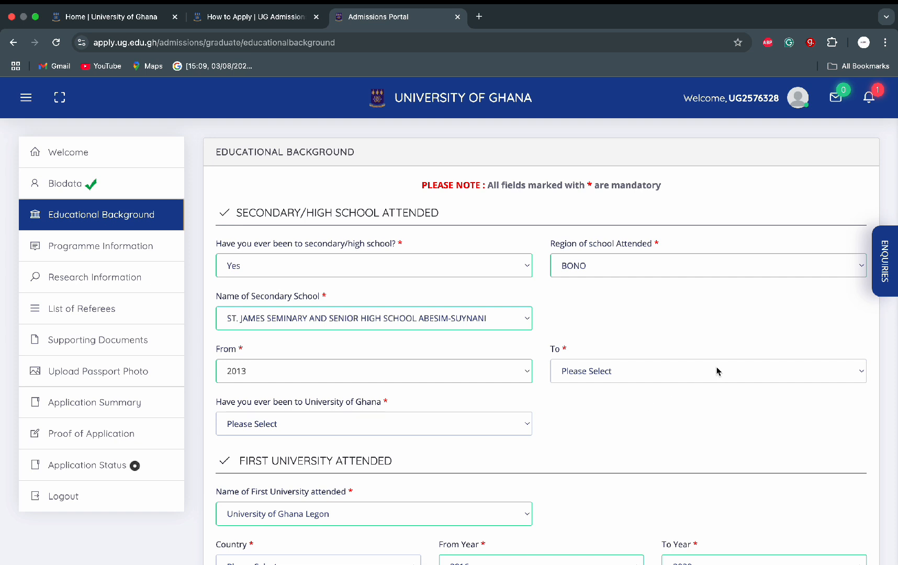
click(717, 370)
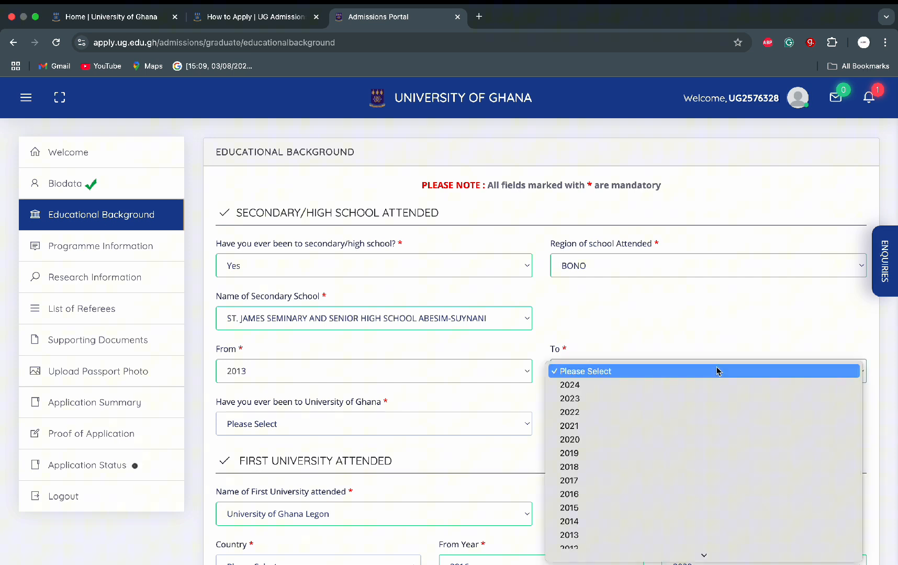
click(589, 494)
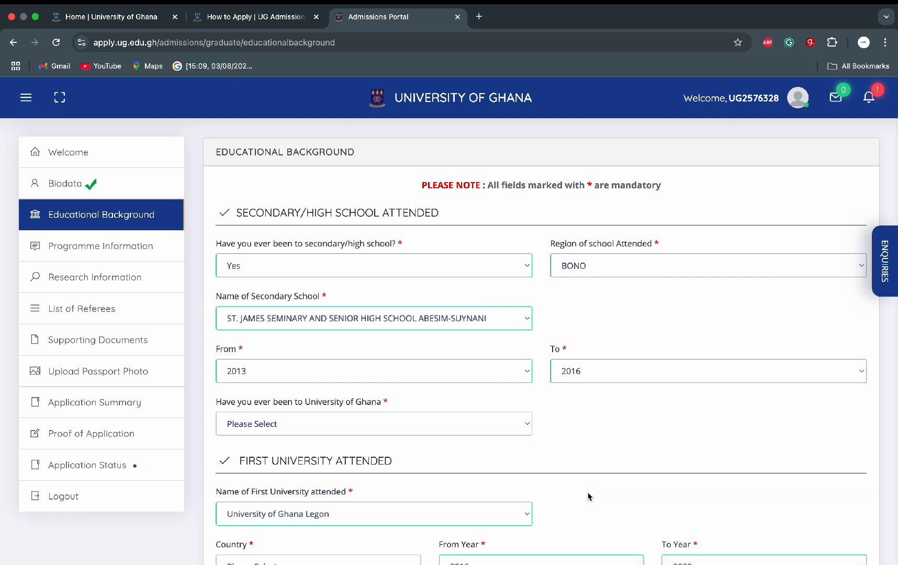
click(470, 425)
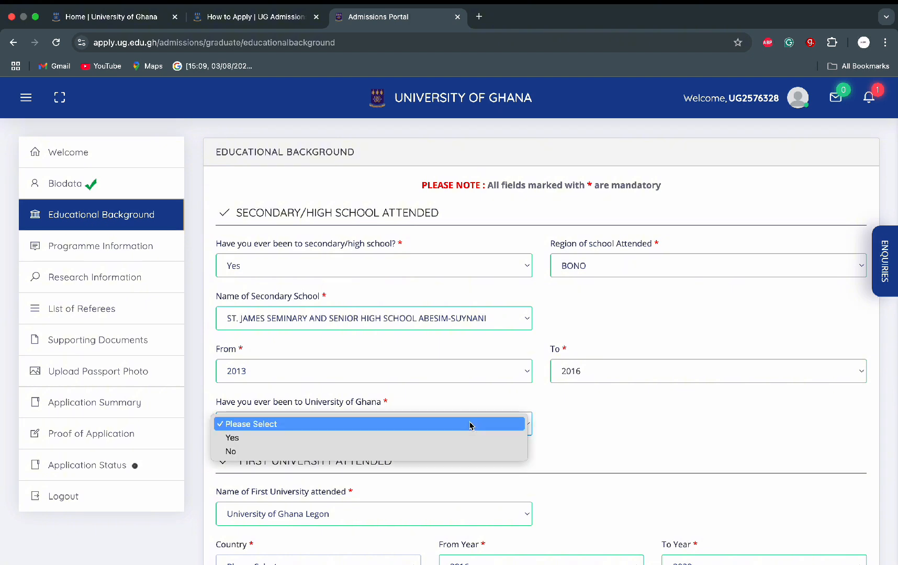
click(418, 438)
Step: Record BSc. Admin as the UG degree obtained and enter the UG student number
scroll(418, 446, down, 2)
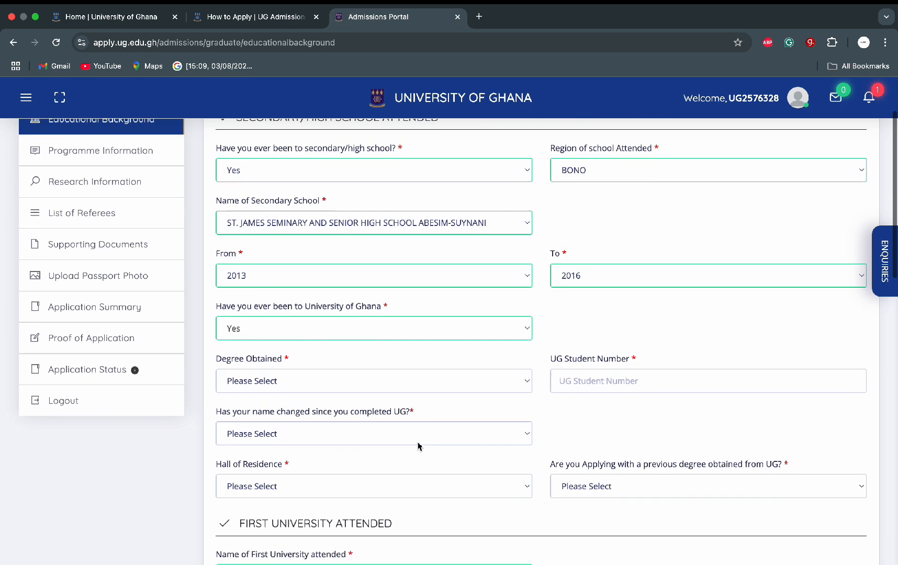
click(457, 380)
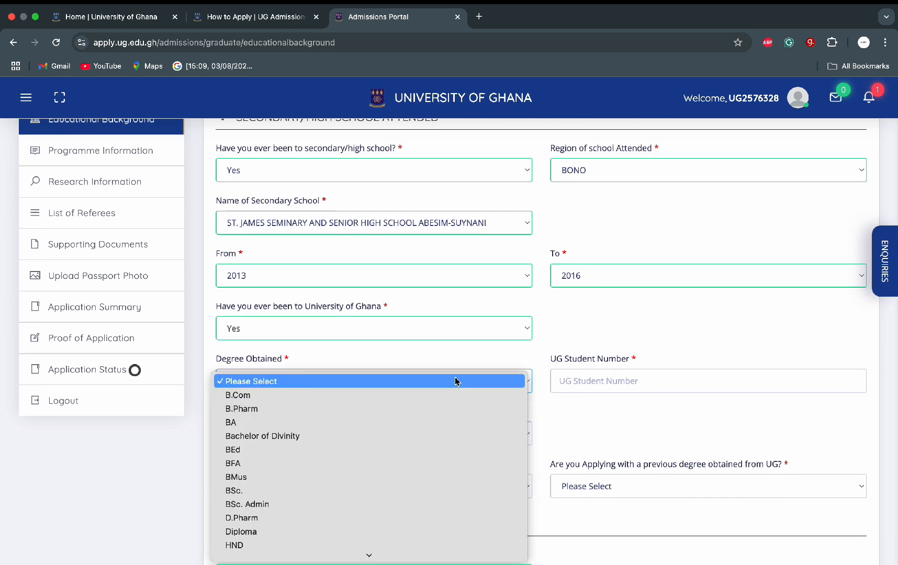
click(322, 504)
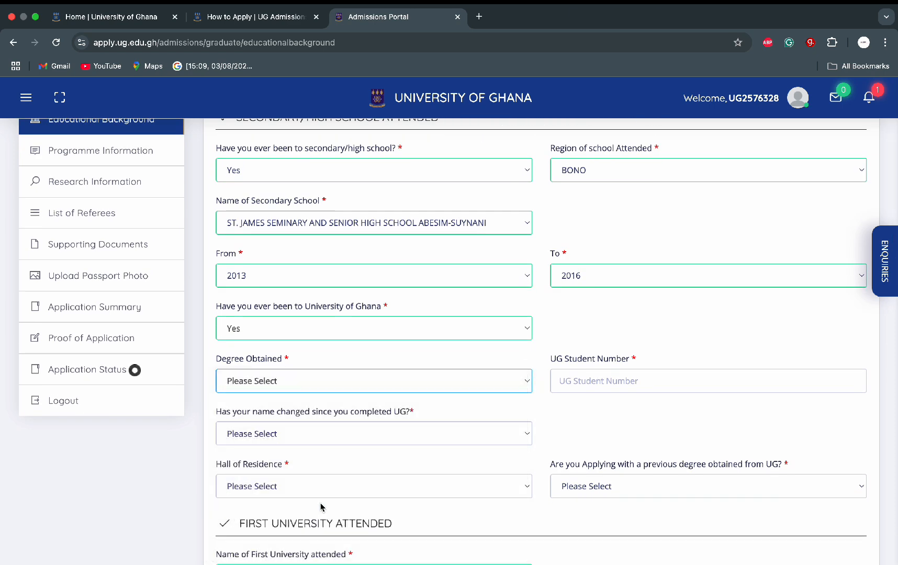
click(607, 387)
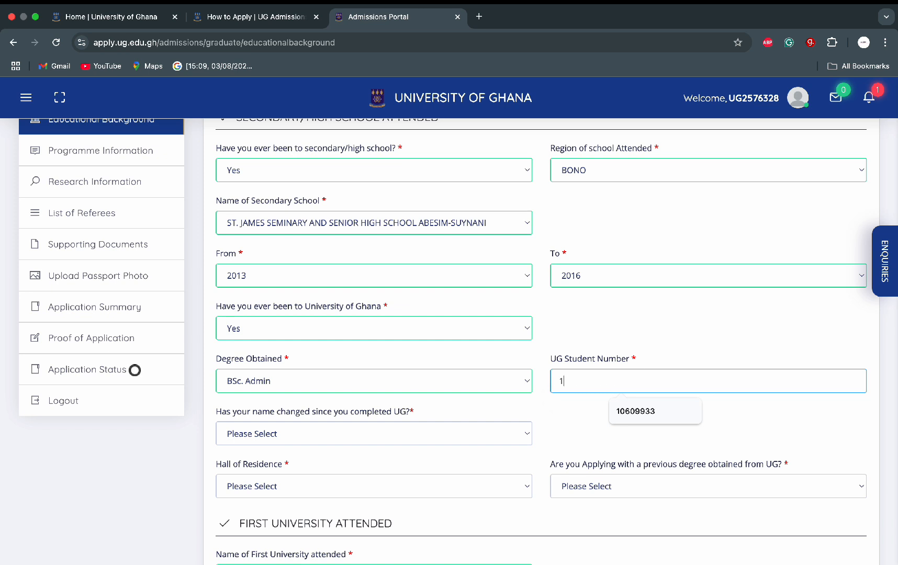
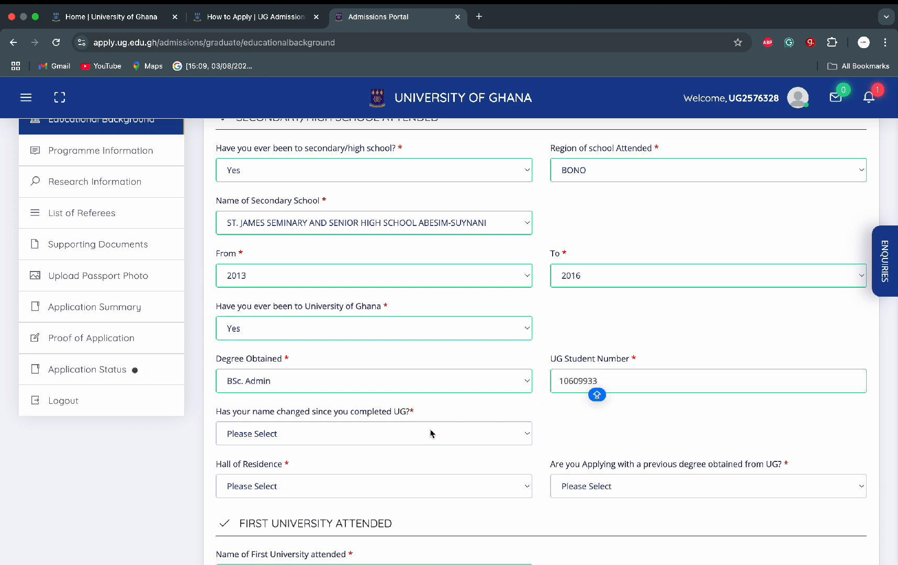
Step: Answer No to a name change since UG and choose Evandy Hostel as hall of residence
click(430, 433)
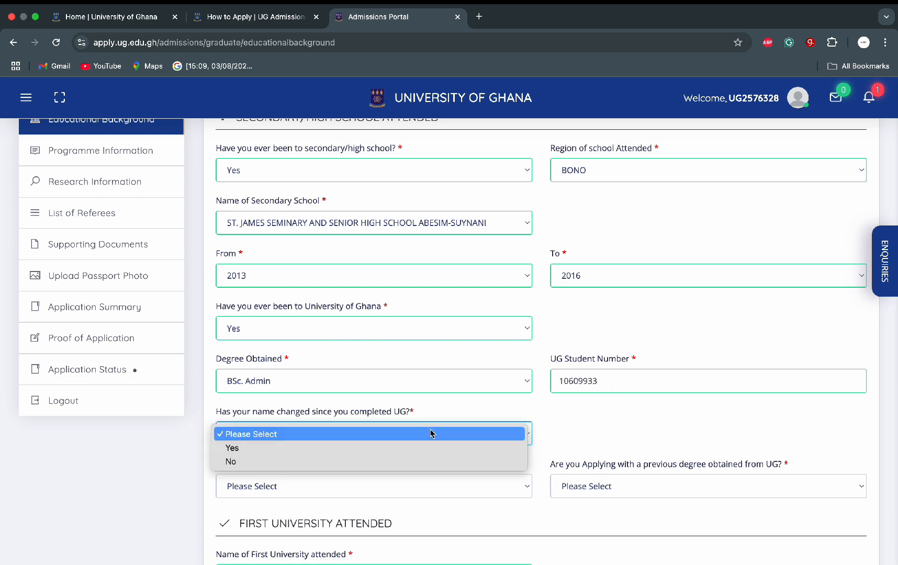
click(388, 464)
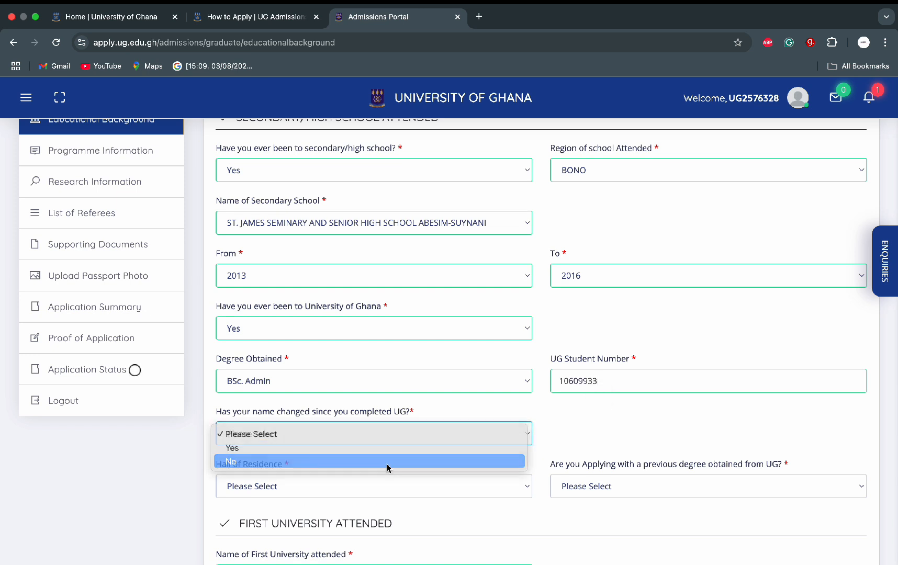
click(388, 489)
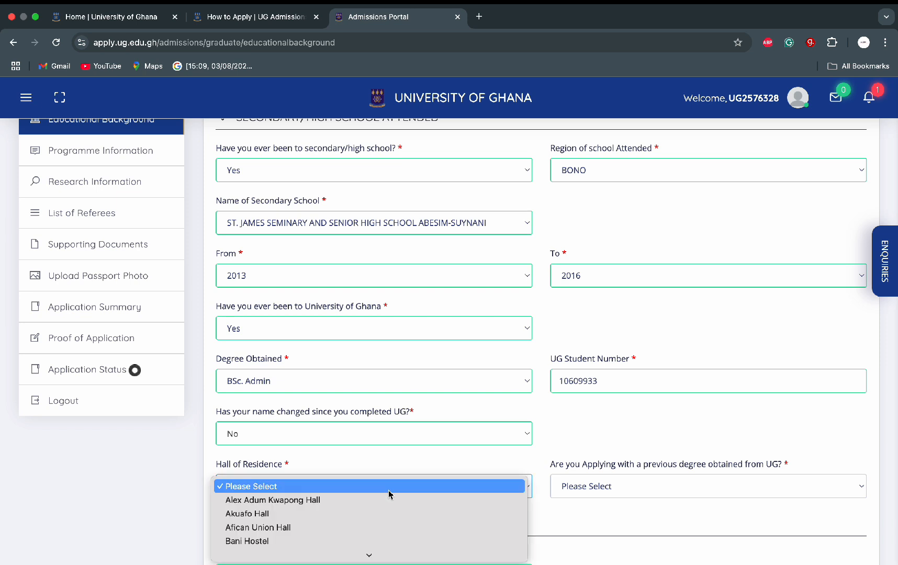
mouse_move(352, 562)
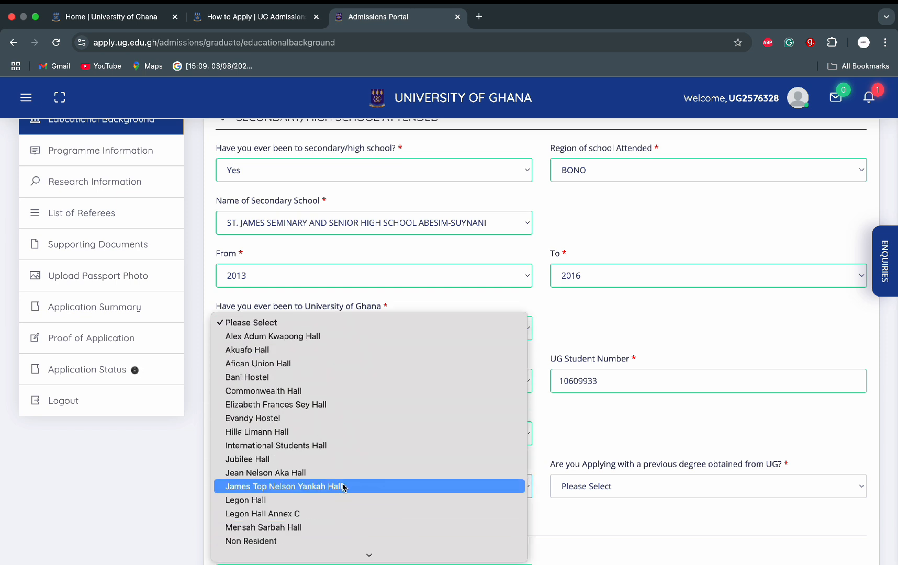
click(345, 423)
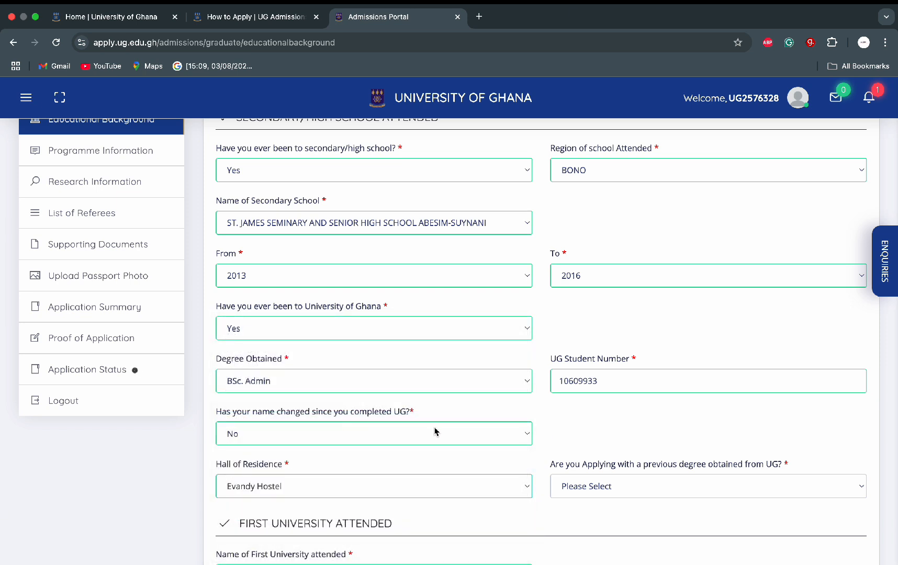
Step: Answer Yes to 'Are you Applying with a previous degree obtained from UG?'
scroll(579, 429, down, 3)
scroll(579, 428, down, 1)
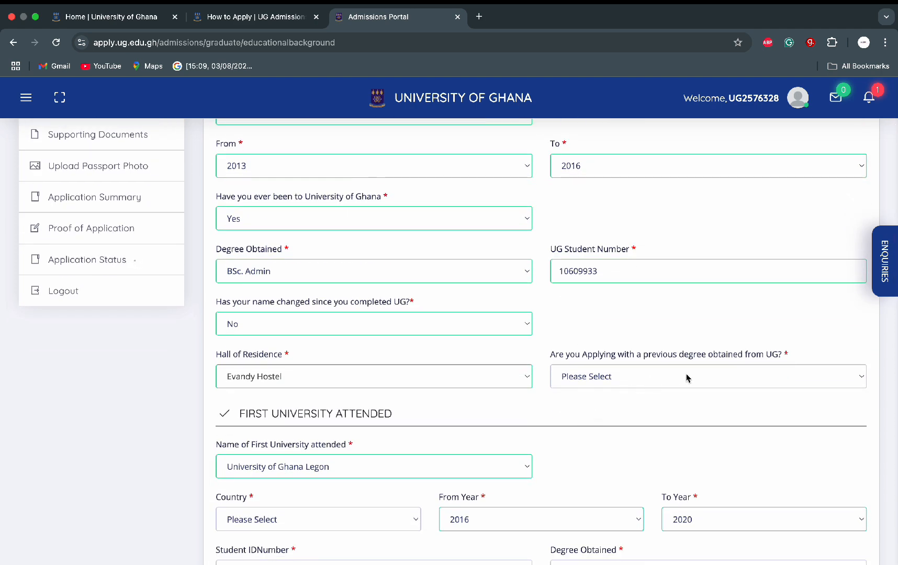
click(705, 377)
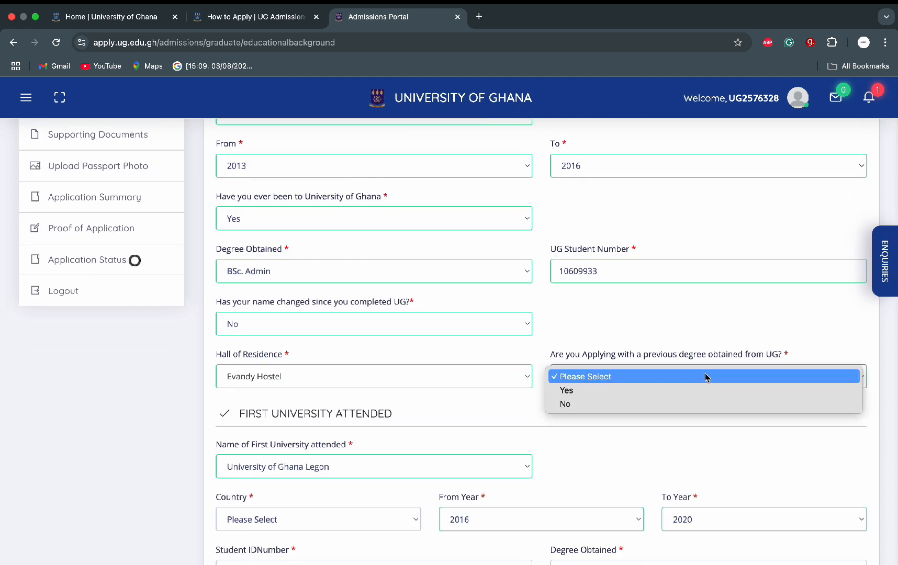
click(672, 391)
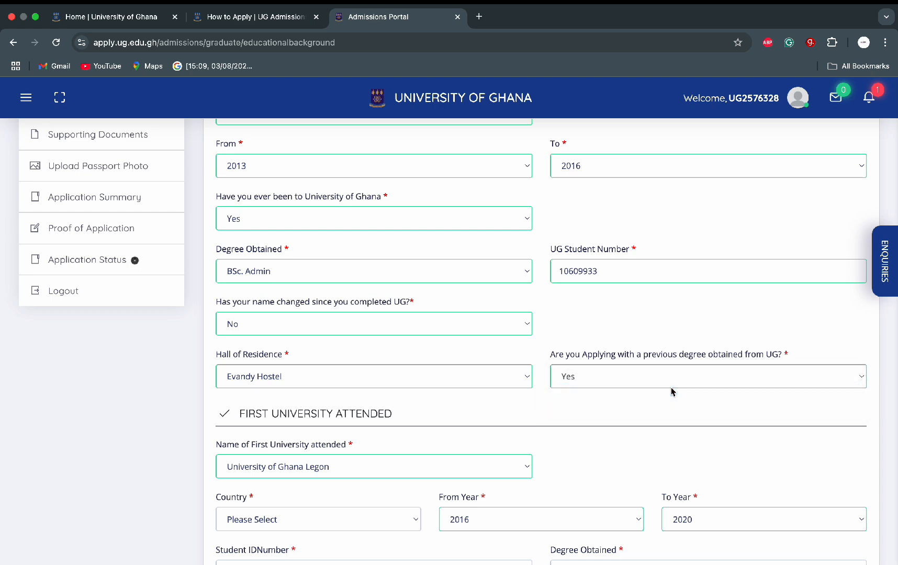
scroll(442, 418, down, 2)
scroll(442, 419, down, 2)
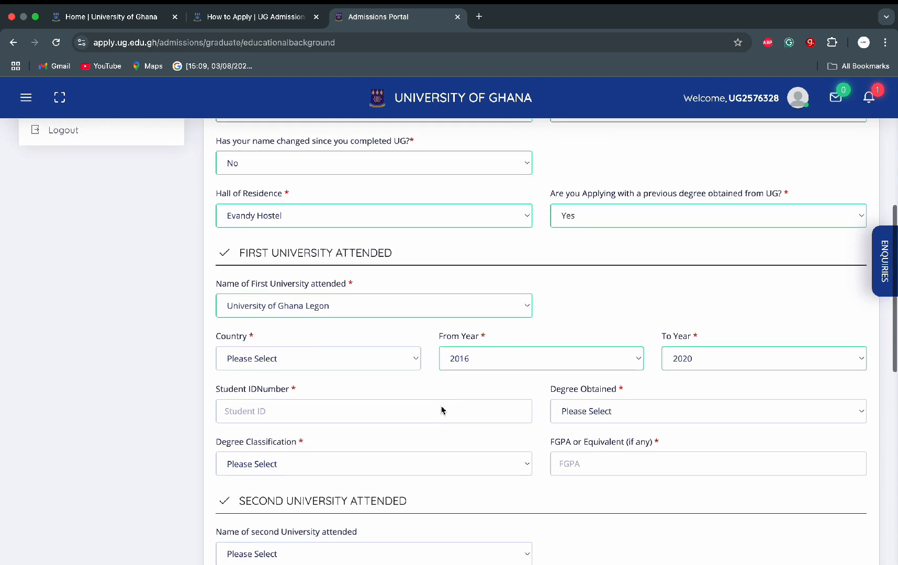
Step: Set the first university's country to GHANA, autofill the student ID, and choose BSc. Admin
click(389, 361)
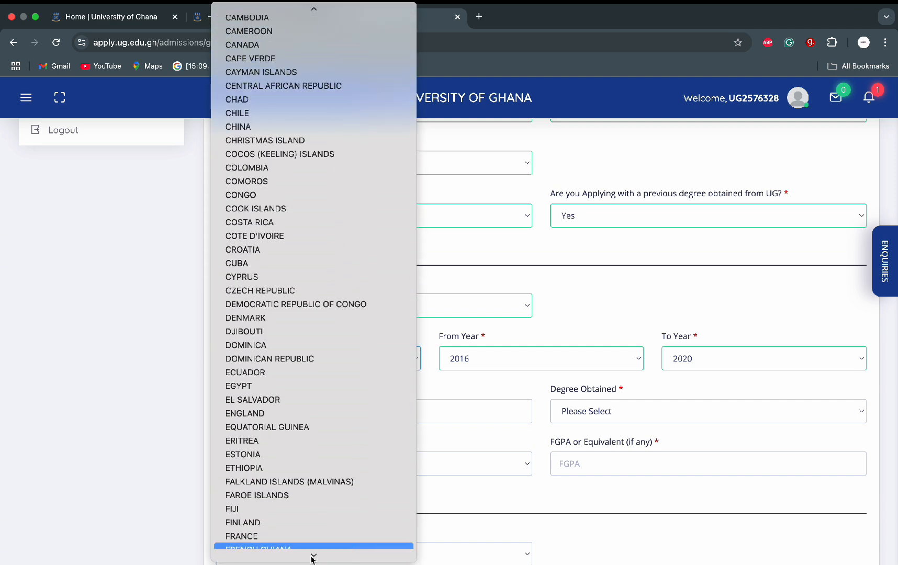
click(312, 495)
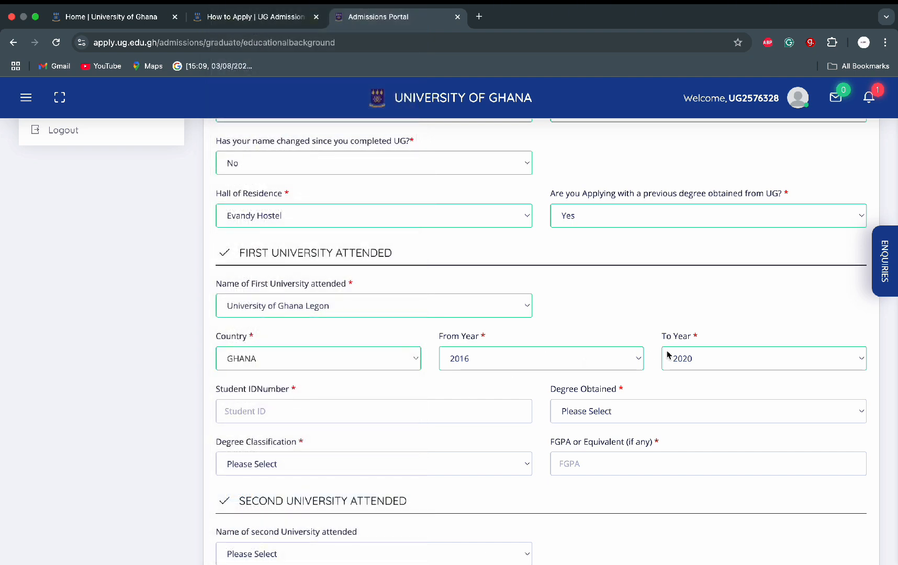
click(437, 417)
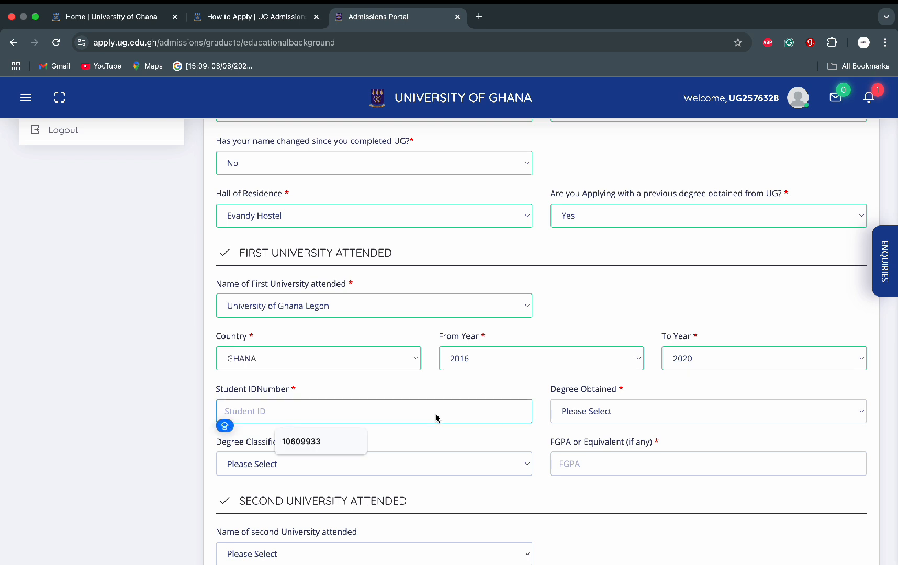
click(329, 444)
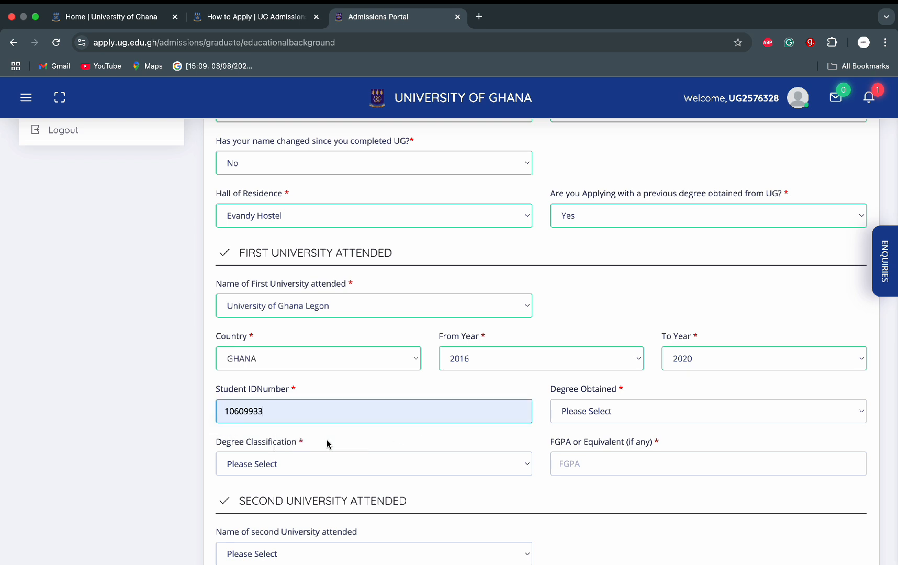
click(634, 413)
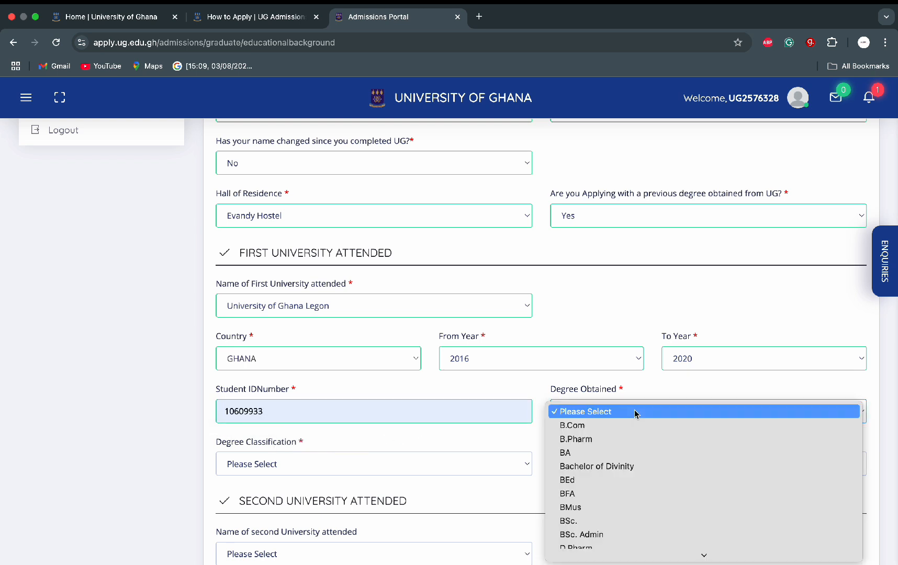
click(618, 539)
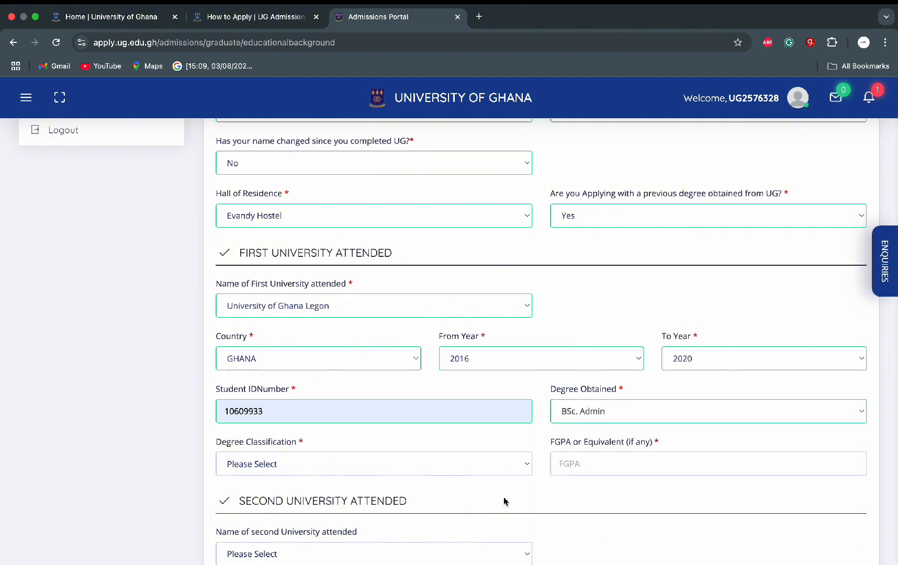
Step: Set First Class degree classification and a 3.8 FGPA, then save the educational background
scroll(466, 454, down, 2)
click(487, 398)
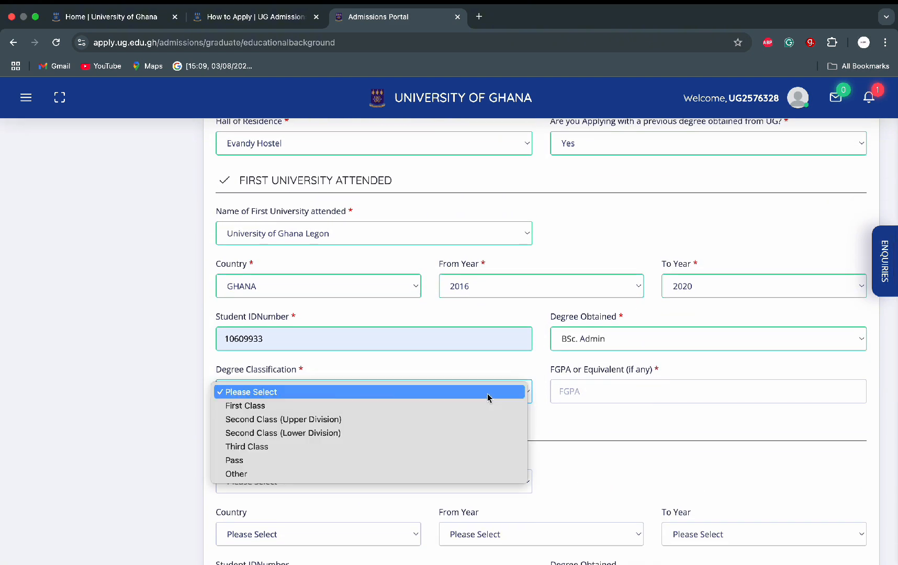
click(422, 406)
click(583, 394)
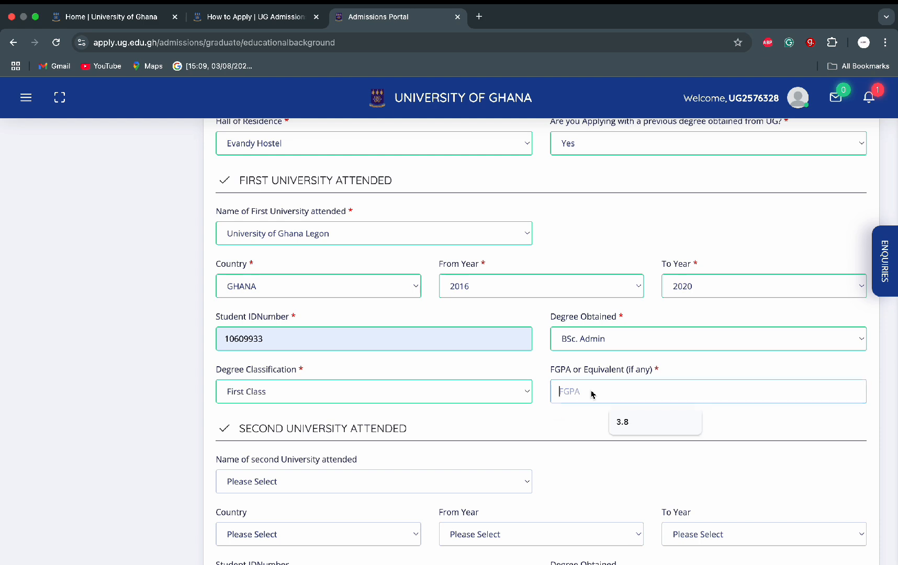
click(650, 423)
scroll(430, 432, down, 3)
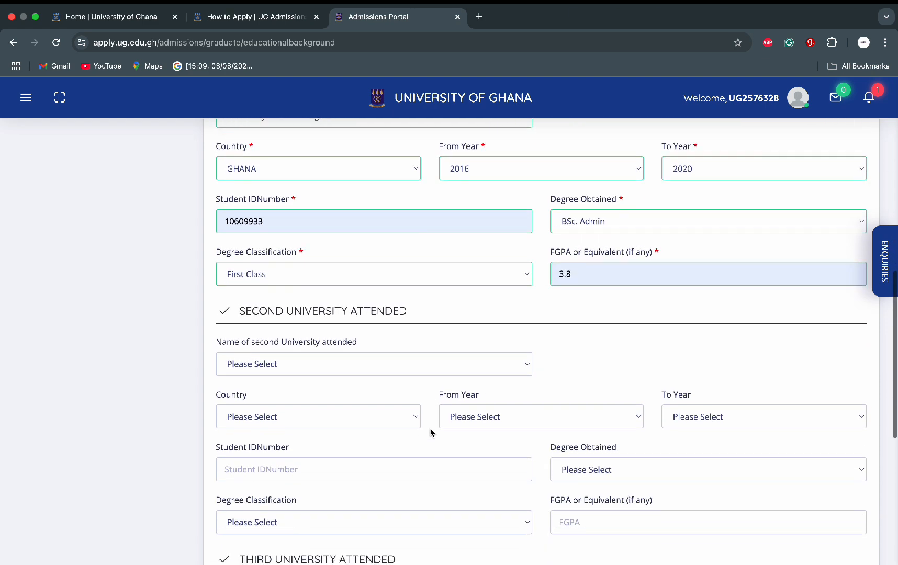
scroll(430, 432, down, 2)
scroll(430, 432, down, 5)
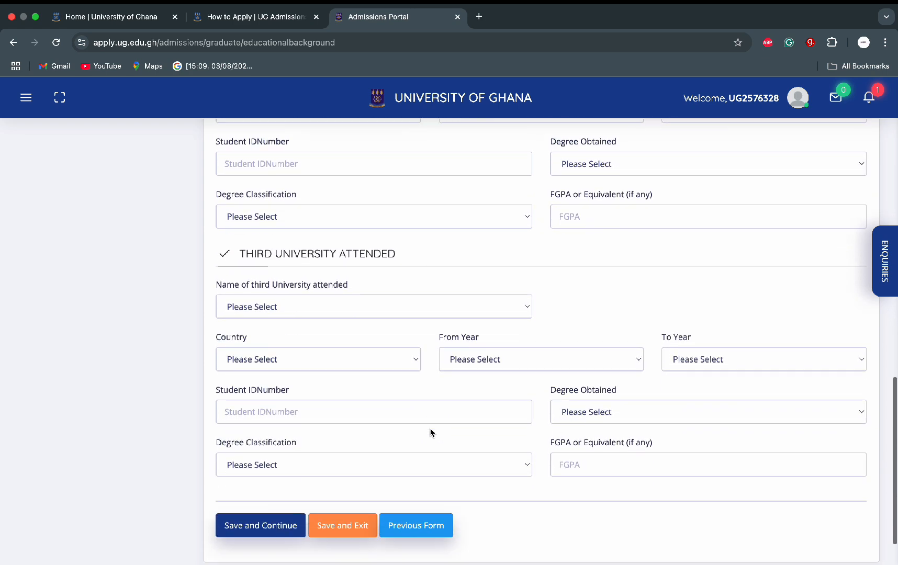
scroll(430, 432, down, 1)
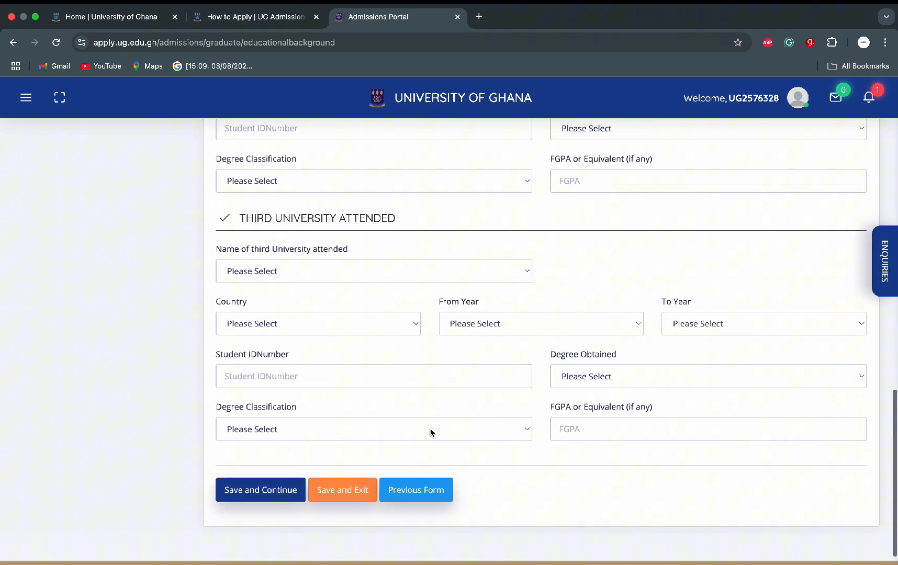
click(249, 490)
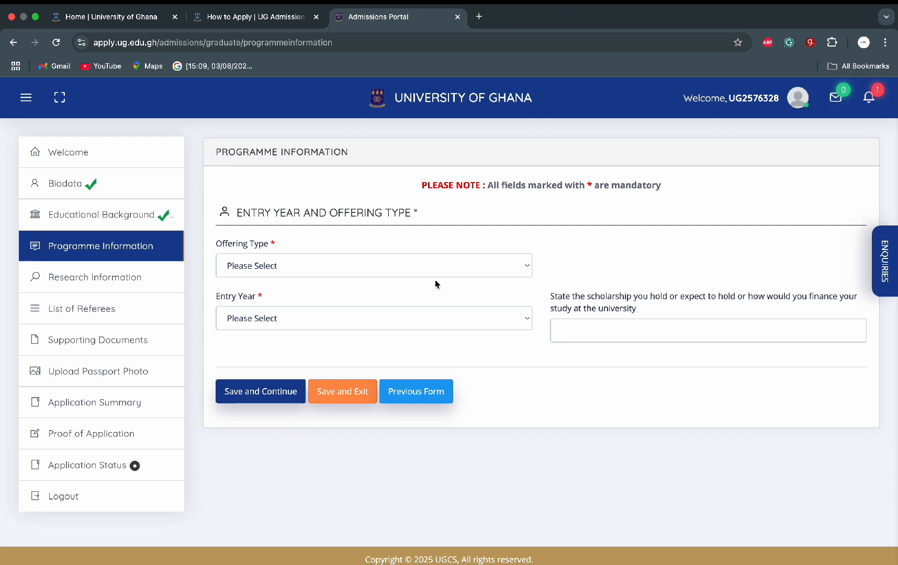
Step: Choose Sandwich Programmes, MA Marketing Strategy (Sandwich) and 2024/2025 entry, then save programme information
click(480, 268)
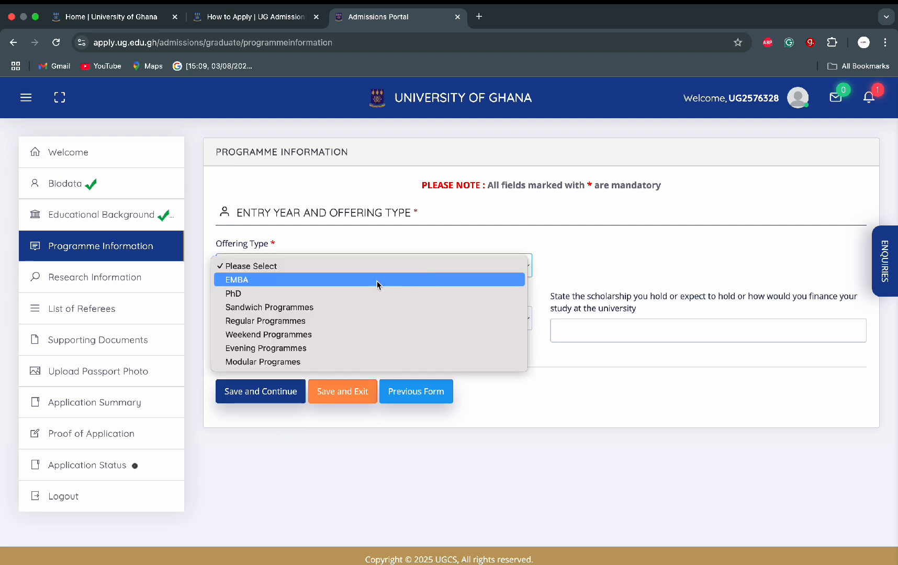
click(336, 308)
click(346, 322)
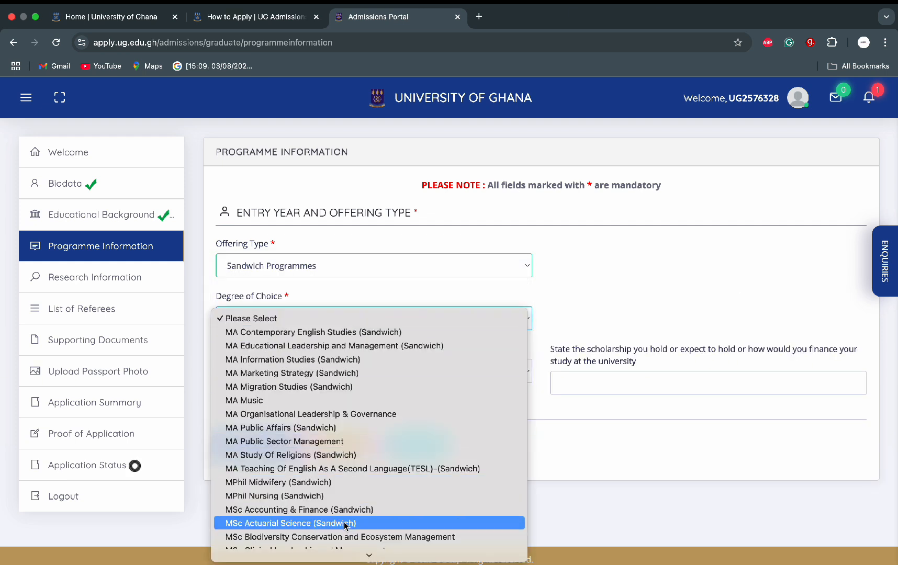
click(351, 373)
click(351, 372)
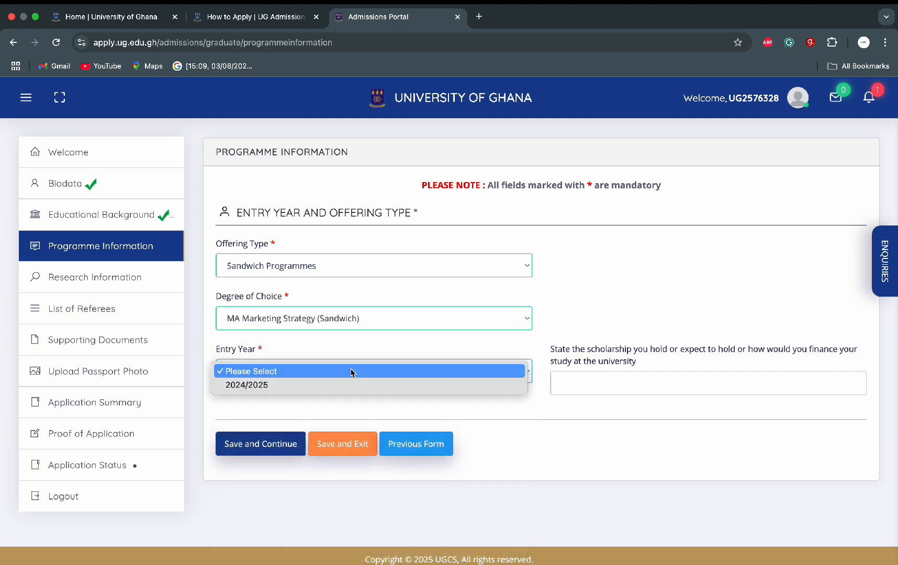
click(343, 386)
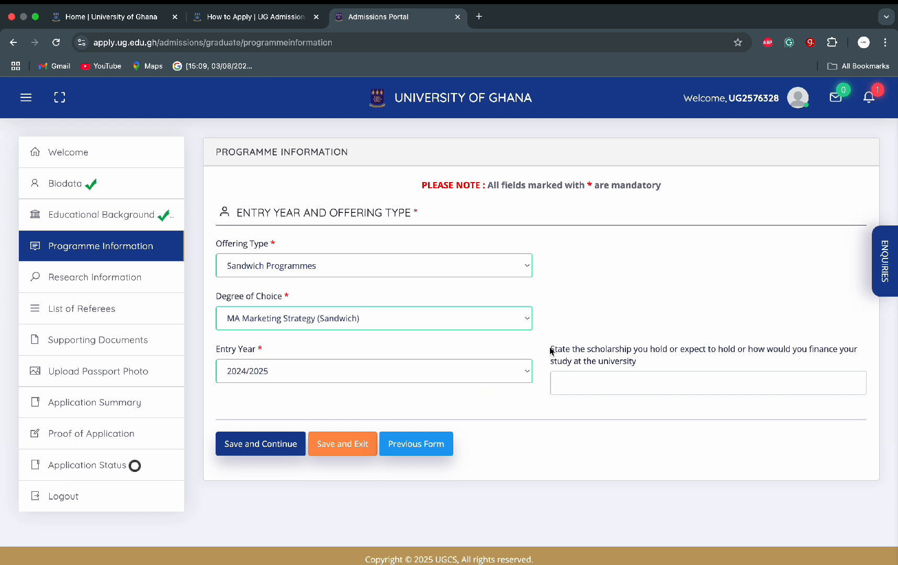
drag(551, 351, 675, 353)
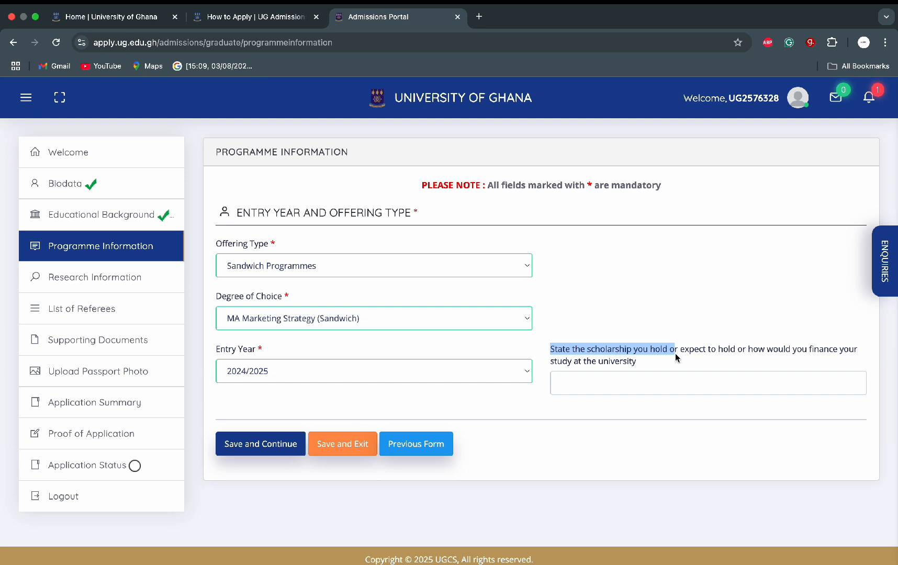
click(272, 445)
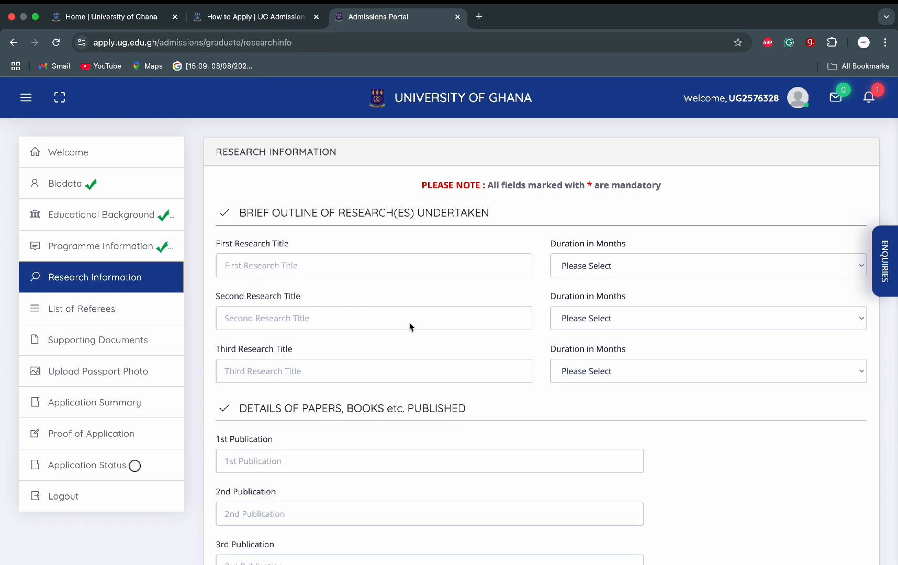
Step: Fill research interest as MARKETING, DIGITAL MARKETING, titled THE INFLUENCE OF ARTIFICIAL INTELLIGENCE ON PERSONALISED MARKETING
scroll(409, 327, down, 6)
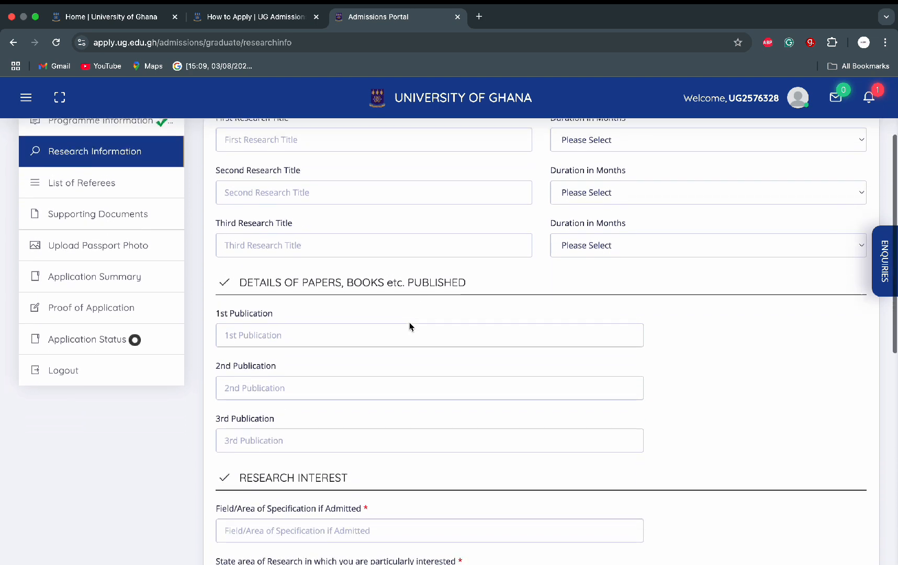
scroll(409, 323, down, 2)
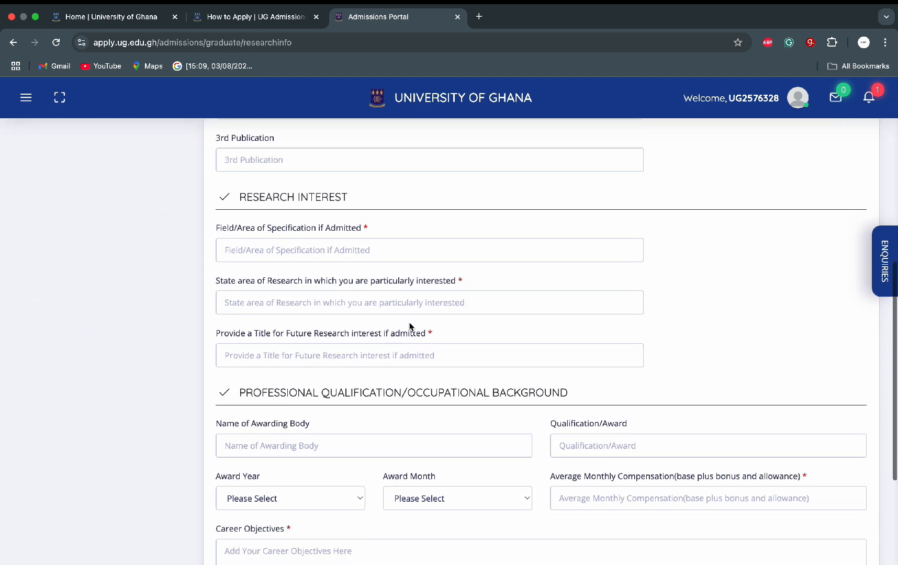
click(420, 248)
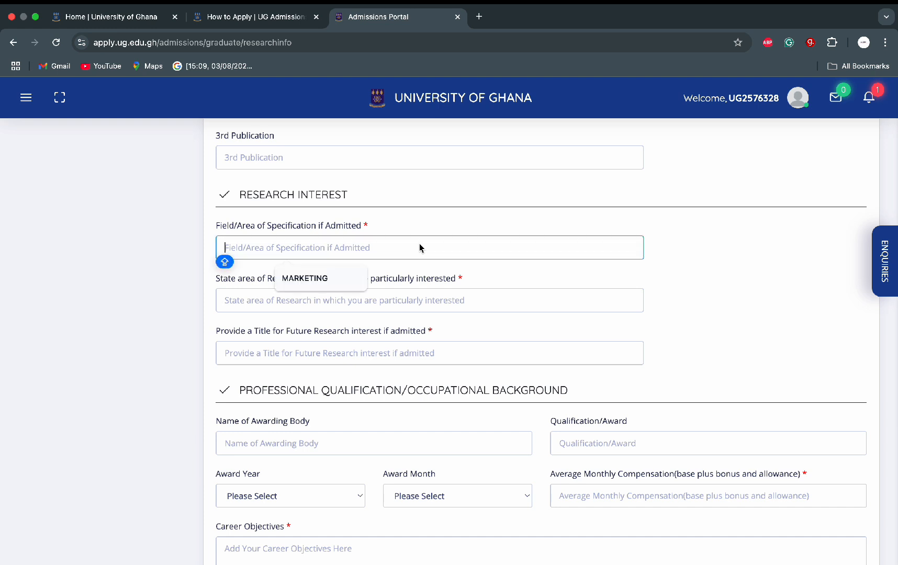
click(333, 279)
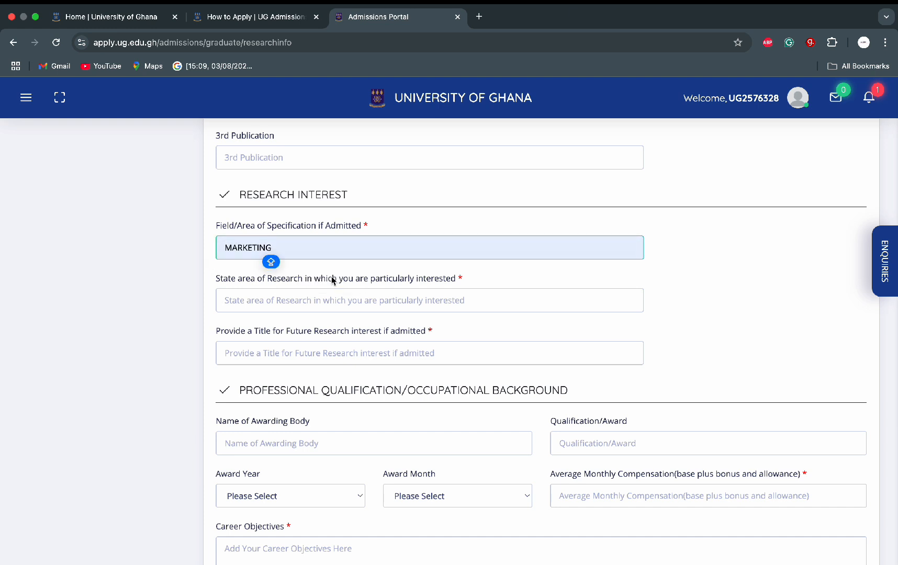
click(333, 303)
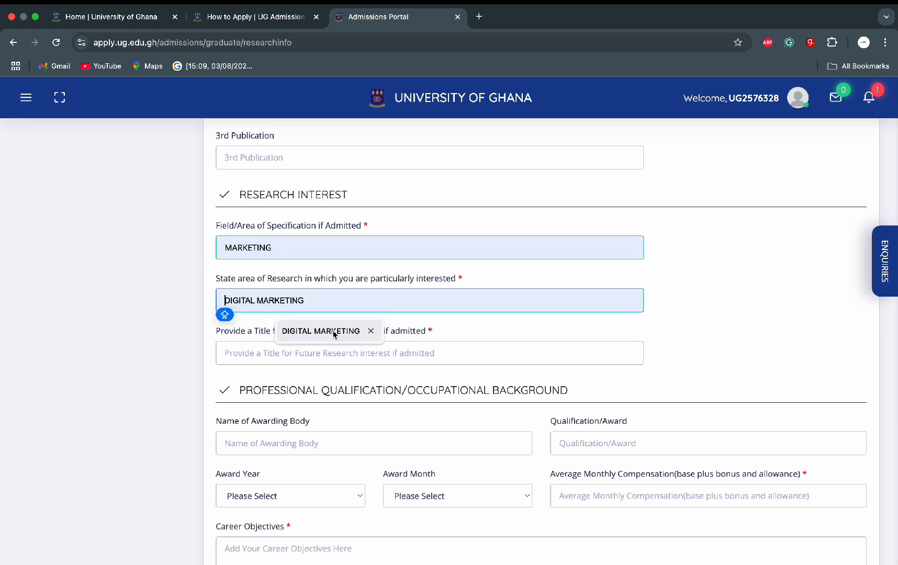
click(334, 331)
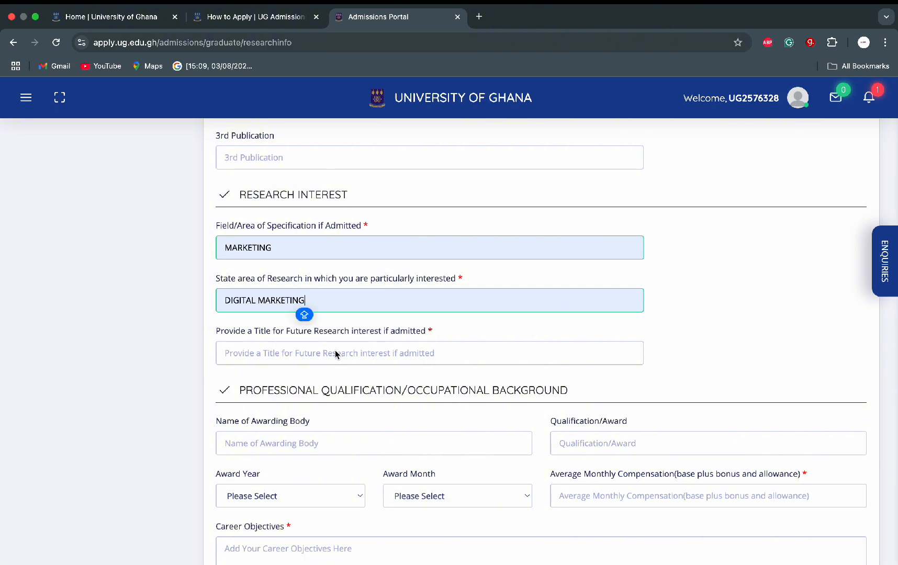
click(337, 354)
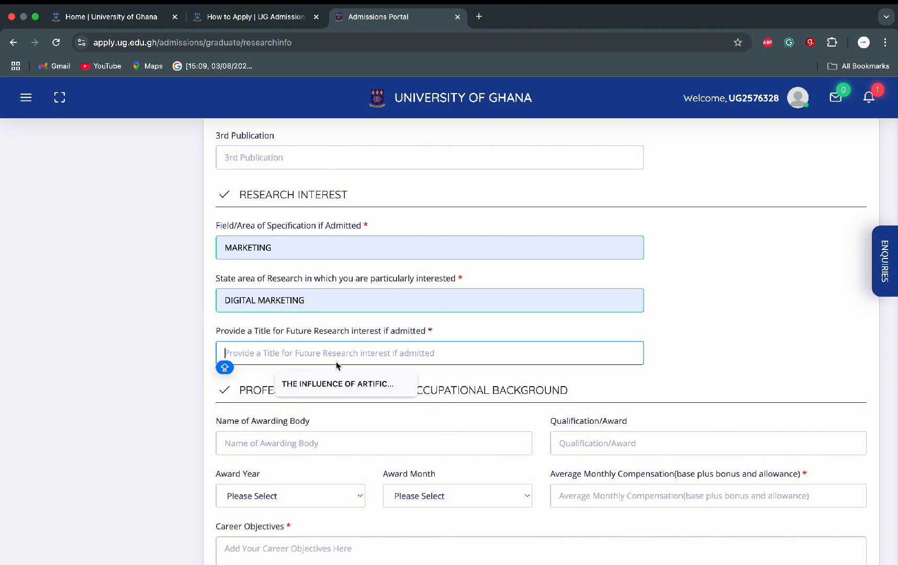
click(336, 384)
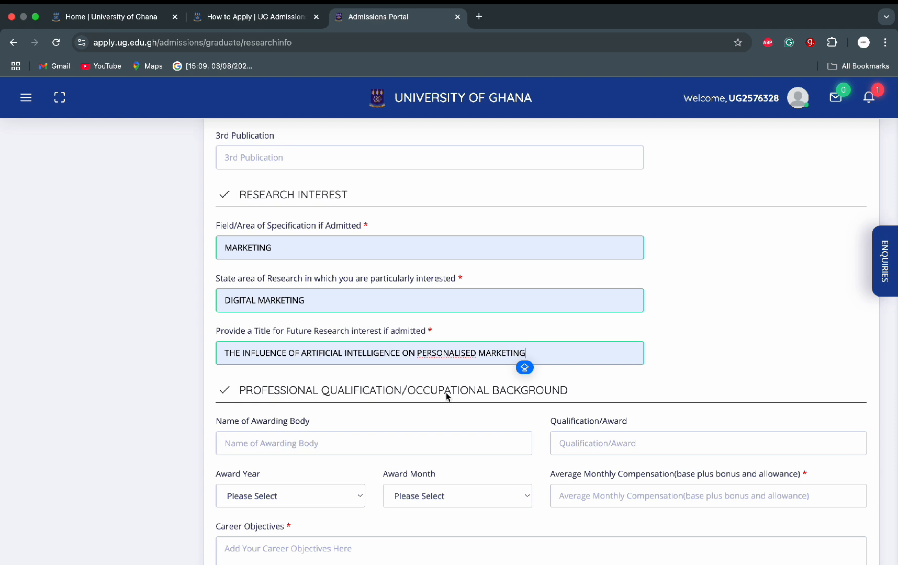
scroll(445, 395, down, 5)
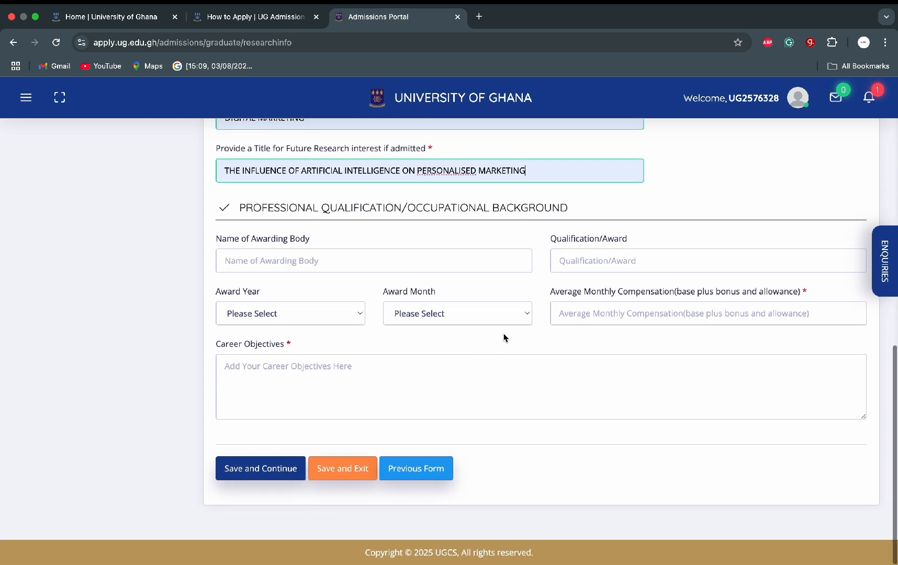
Step: Enter 3500 monthly compensation and career objective 'TO GAIN CAREER PROMOTION.', then save research information
click(582, 315)
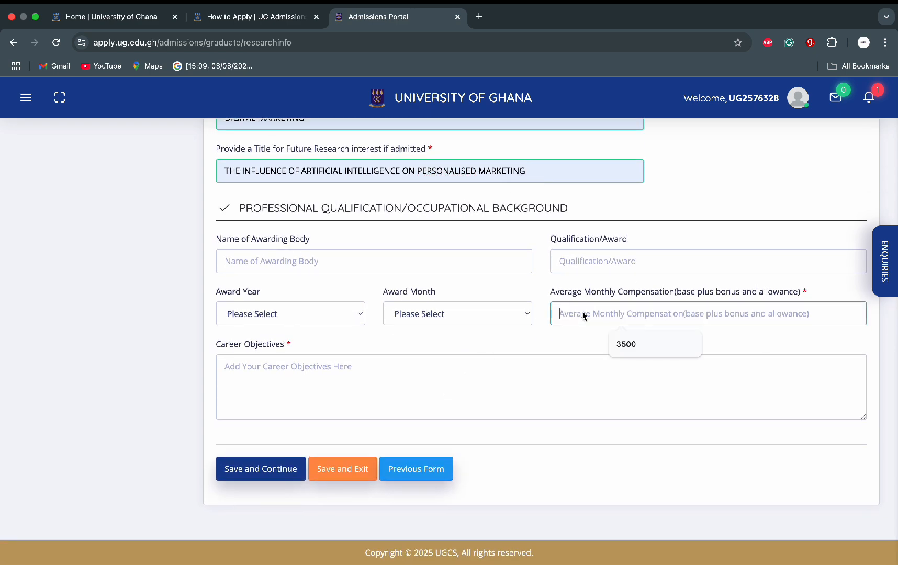
click(624, 344)
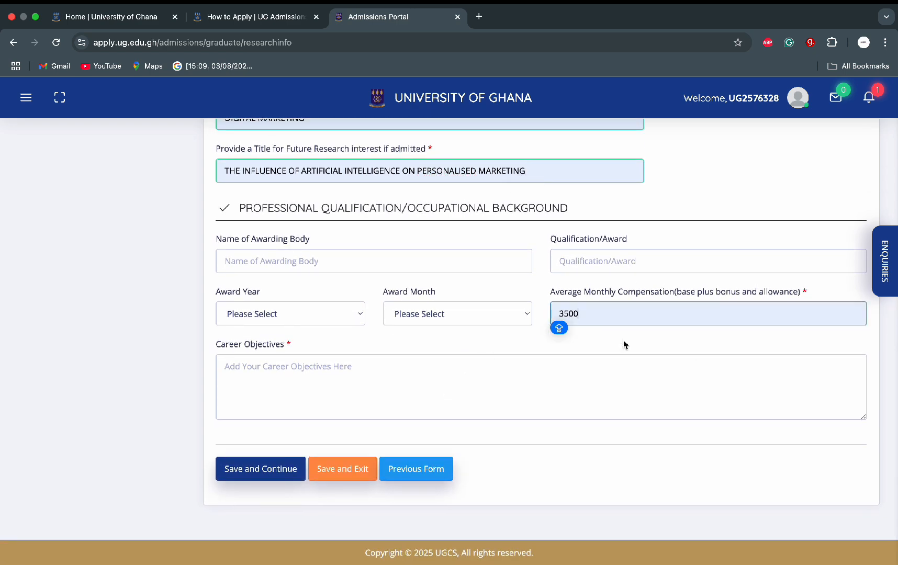
click(417, 369)
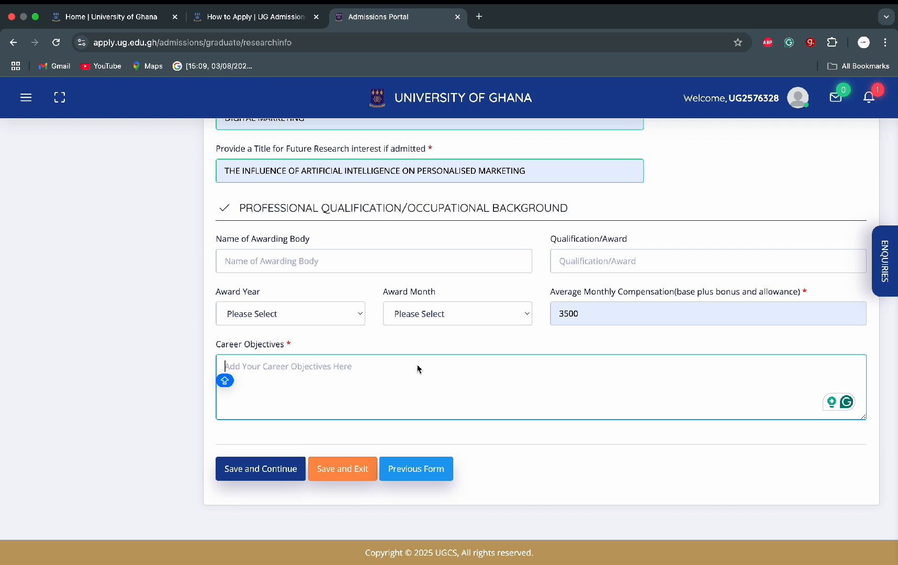
text(TO GA)
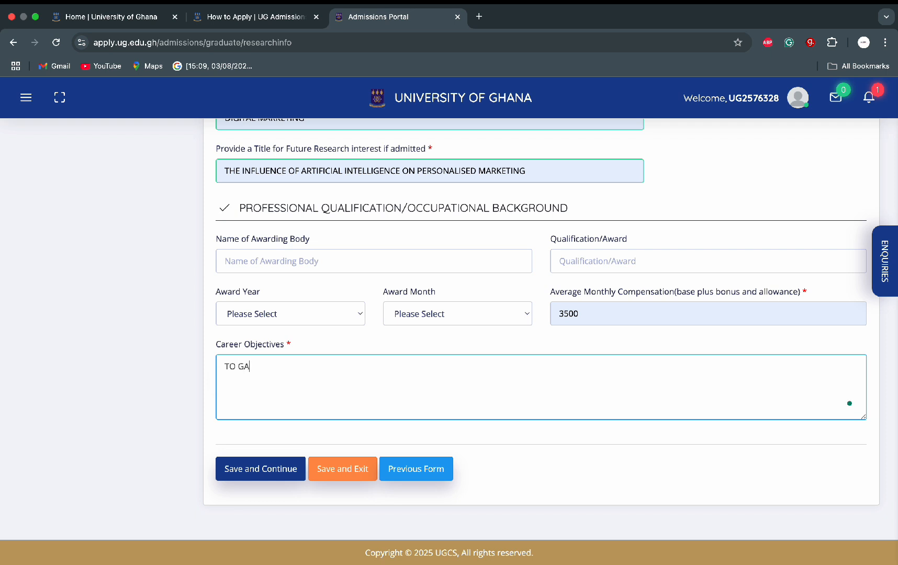
text(IN CAREER PROMOTIO)
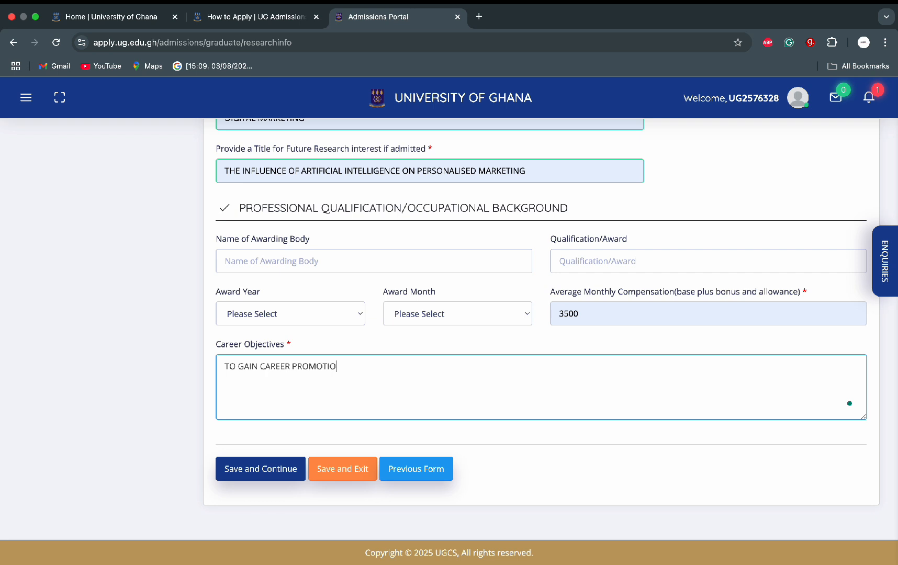
text(N.)
key(Caps_Lock)
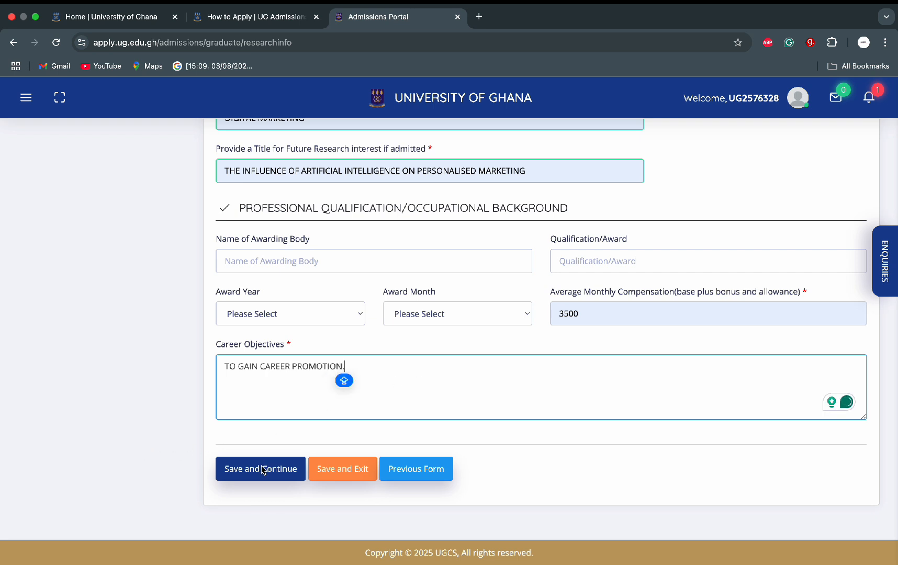
click(263, 471)
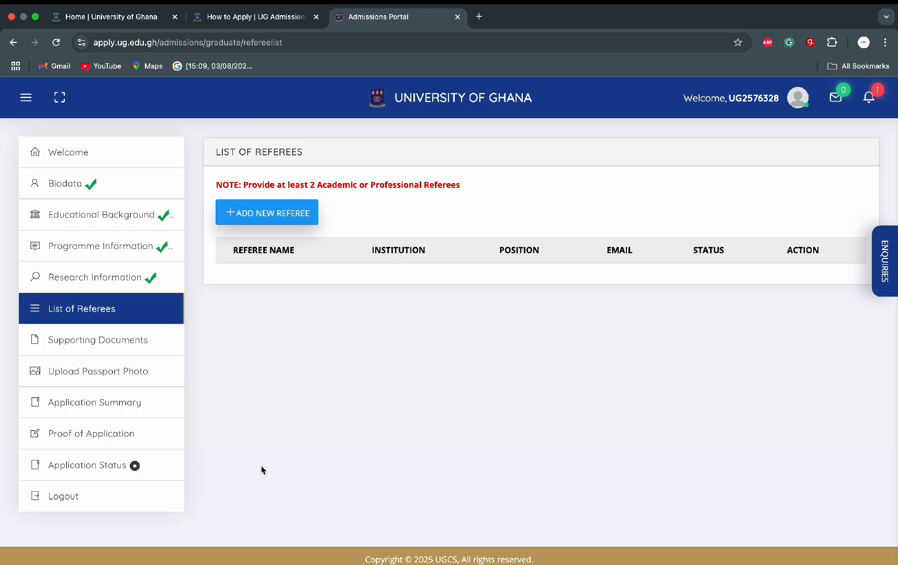
Step: Start a new referee with title Mrs., the referee's name, and institution UNIVERSITY OF GHANA
click(280, 217)
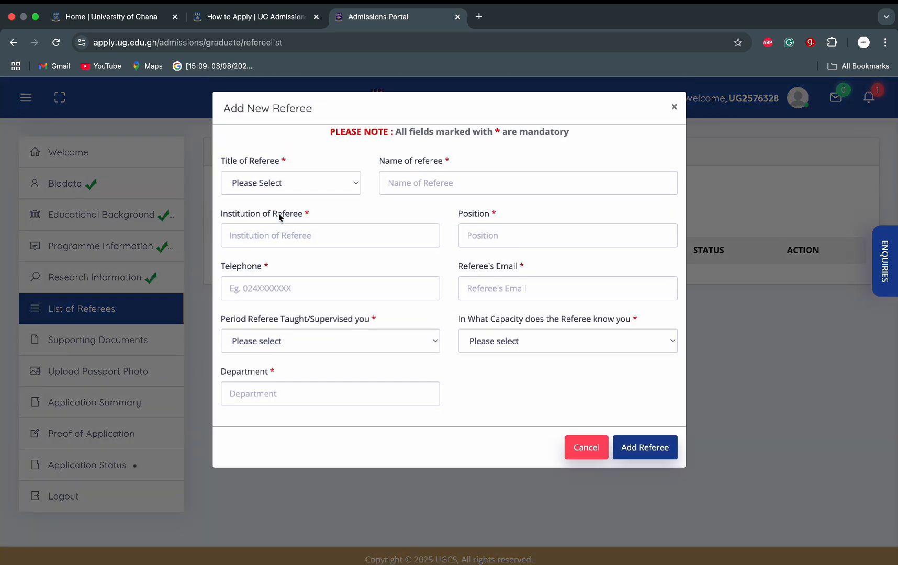
click(357, 184)
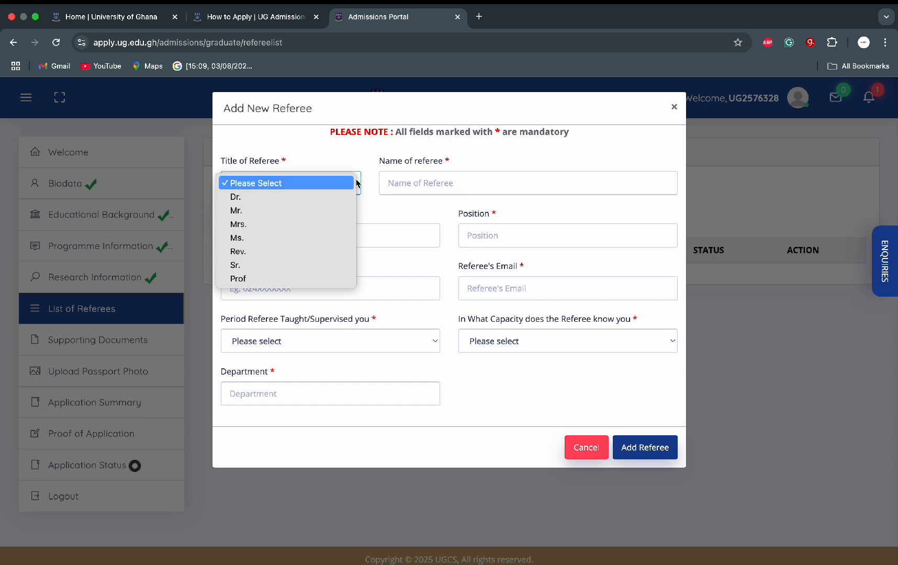
click(300, 225)
click(434, 183)
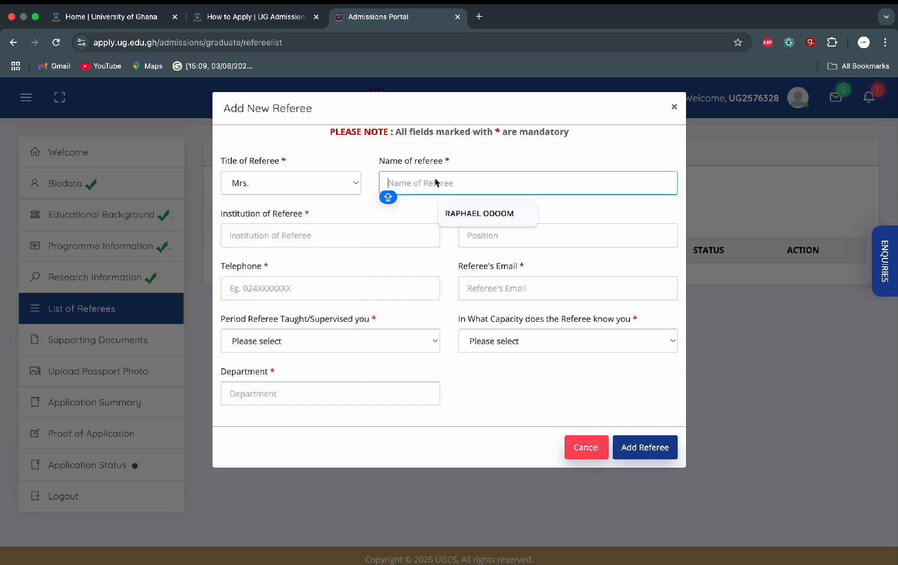
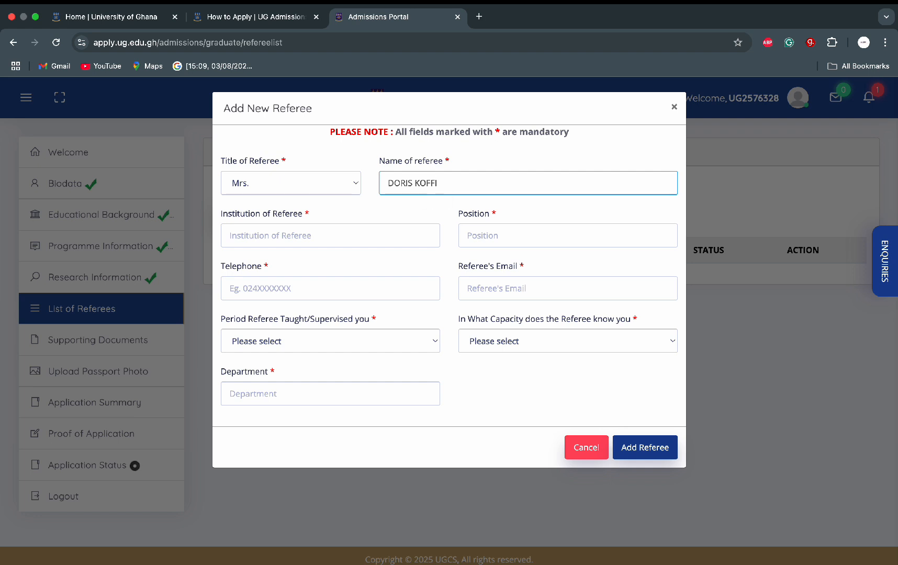
click(374, 236)
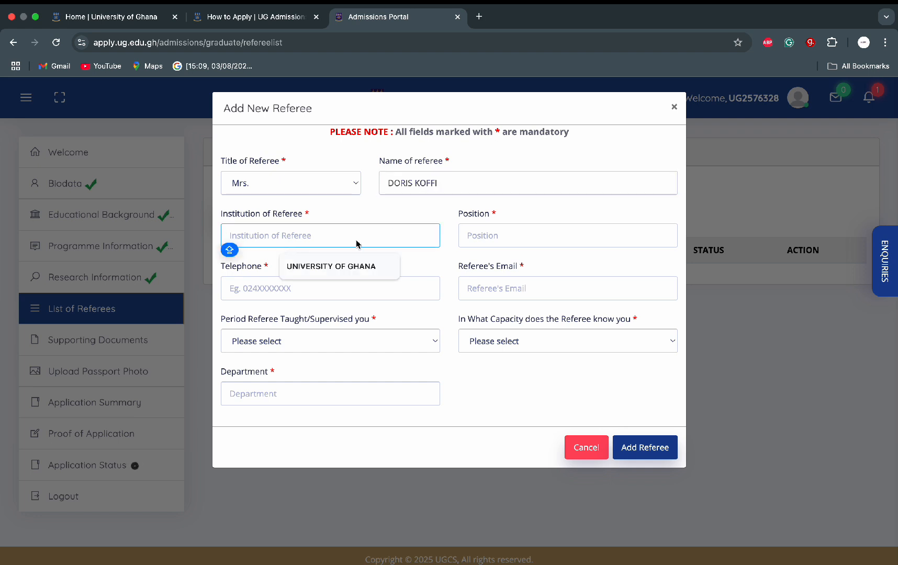
click(343, 266)
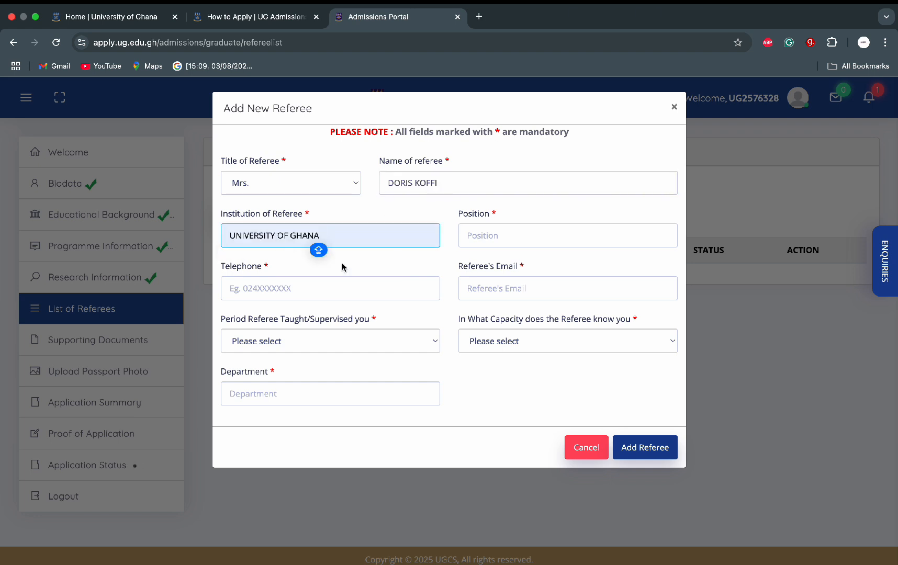
Step: Enter the referee's position ADMINISTRATOR, telephone number and e-mail address
click(516, 241)
text(ADM)
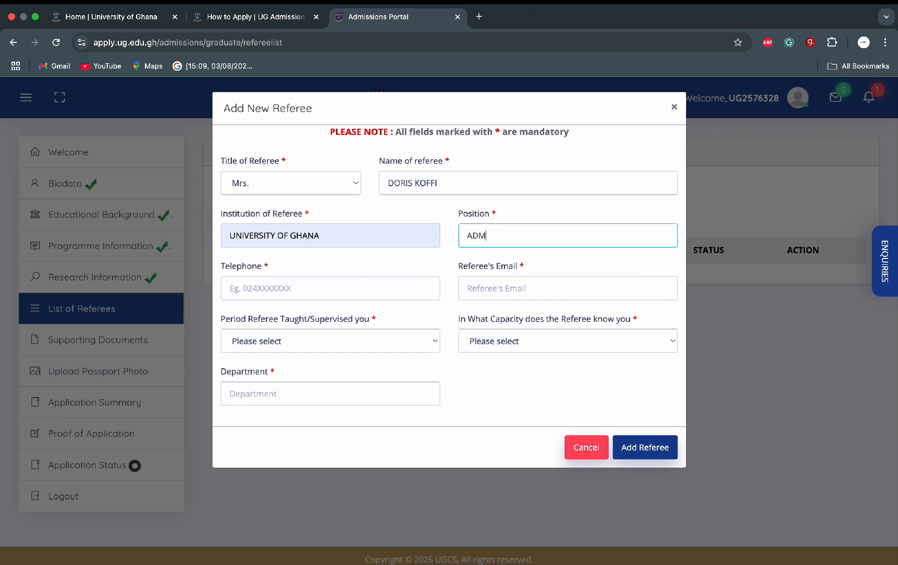
text(INIS)
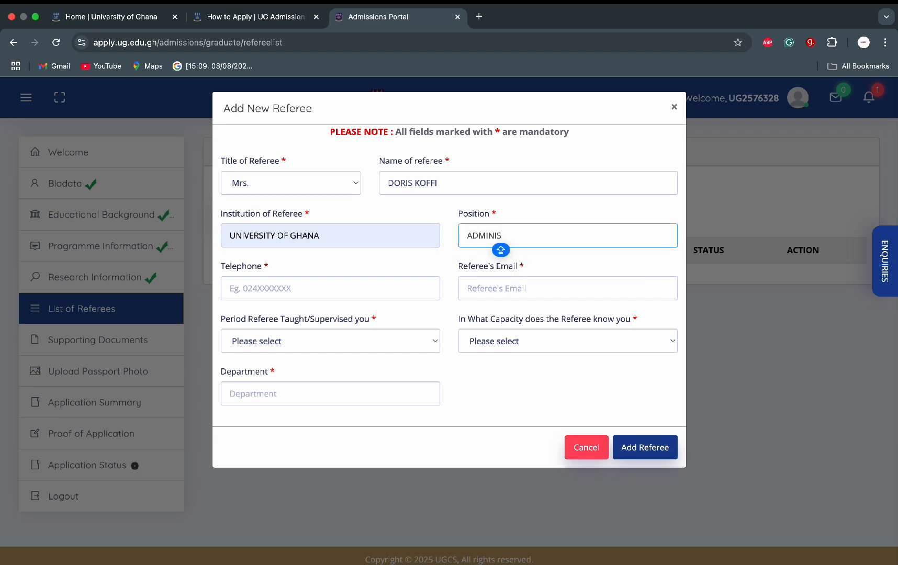
text(TRATOR)
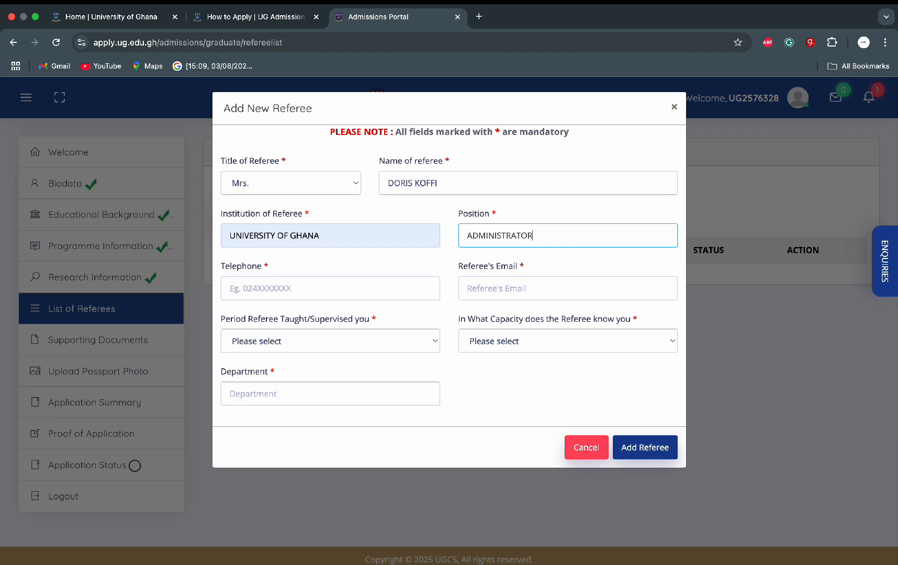
key(Caps_Lock)
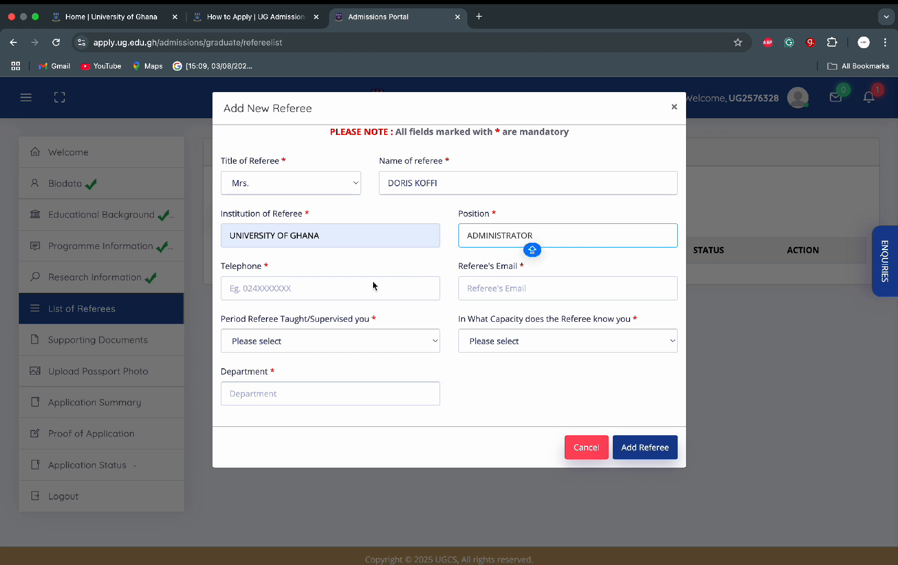
click(364, 286)
text(0244)
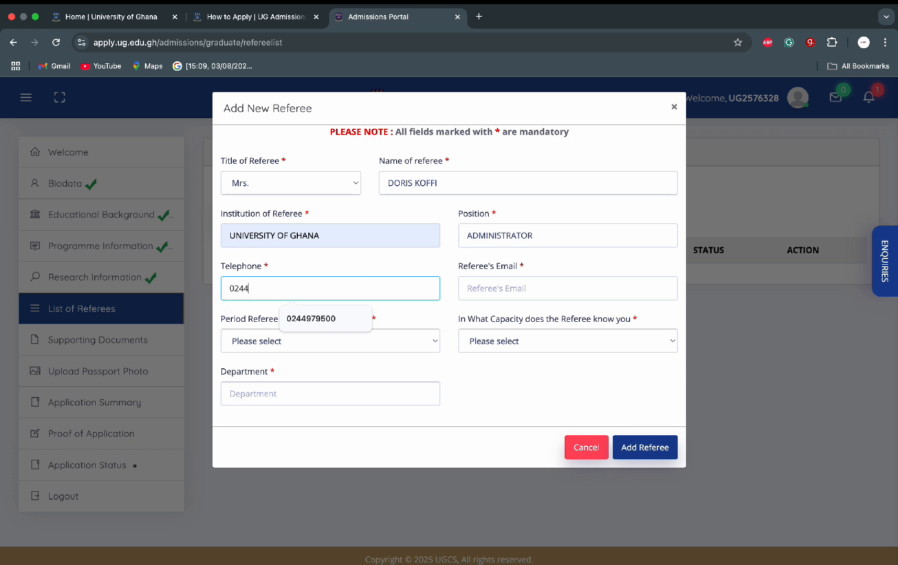
key(Caps_Lock)
text(44000000)
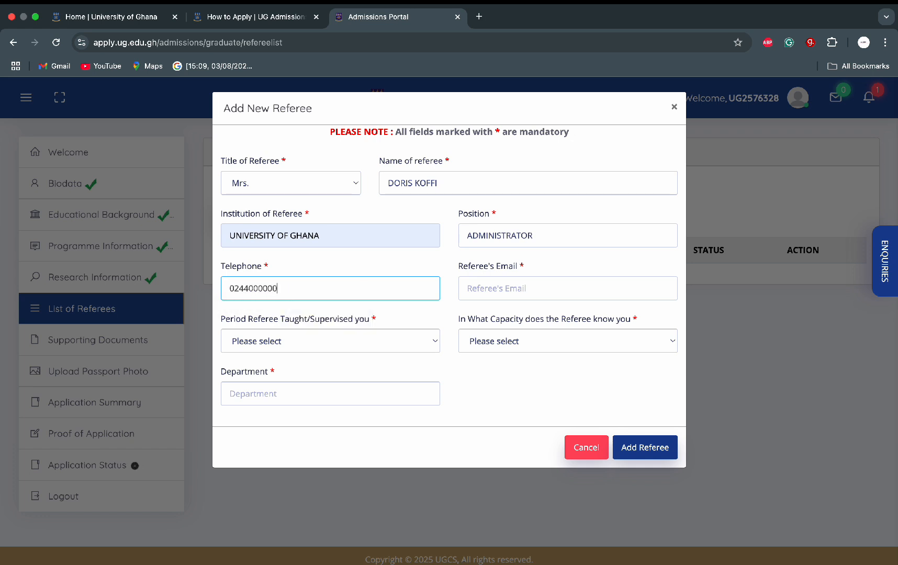
click(515, 294)
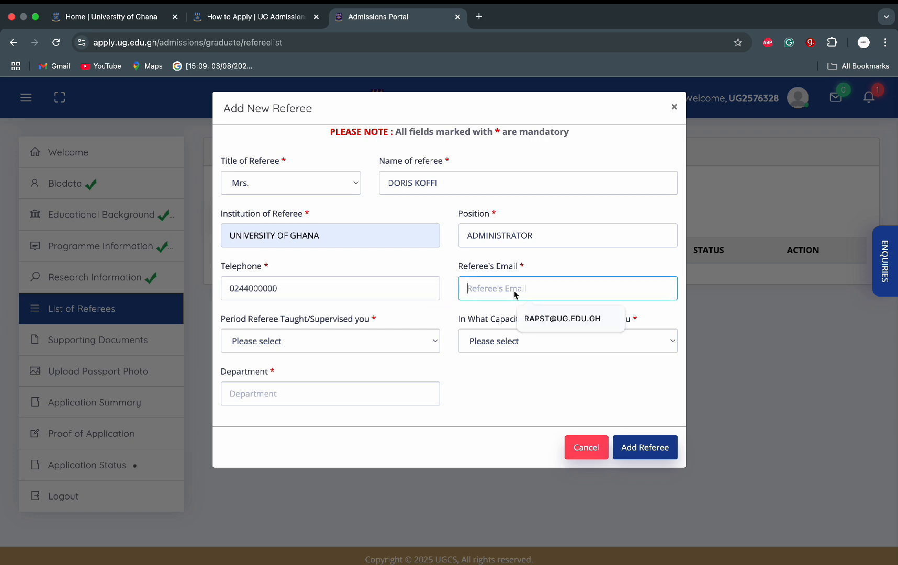
text(U)
key(BackSpace)
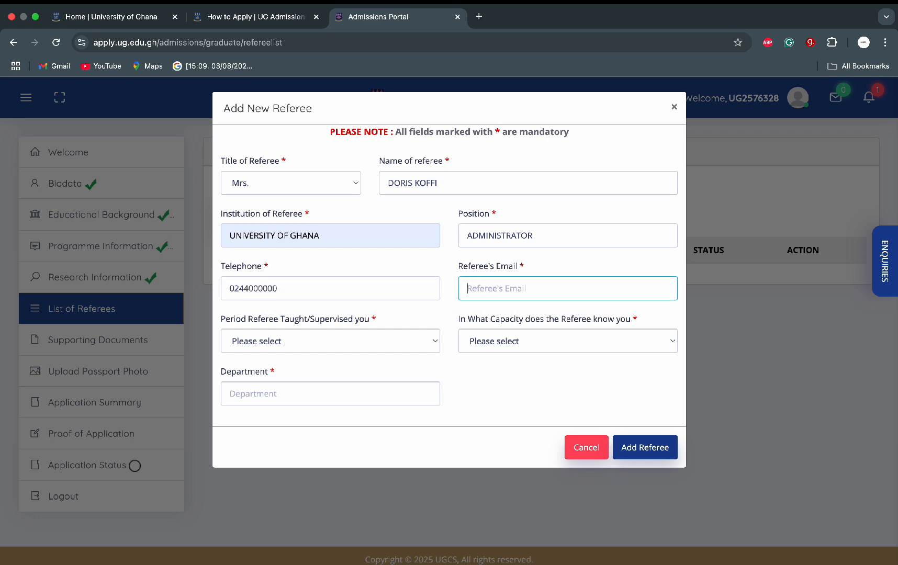
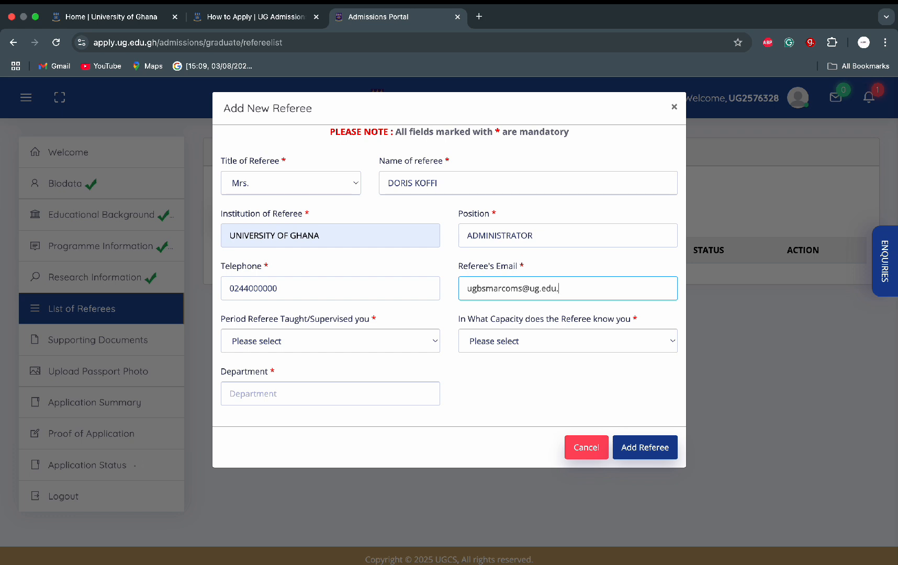
Step: Set period 1- 4 Years, capacity Supervisor, department MARKETING AND ENTREPRENEURSHIP, and add the referee
click(399, 341)
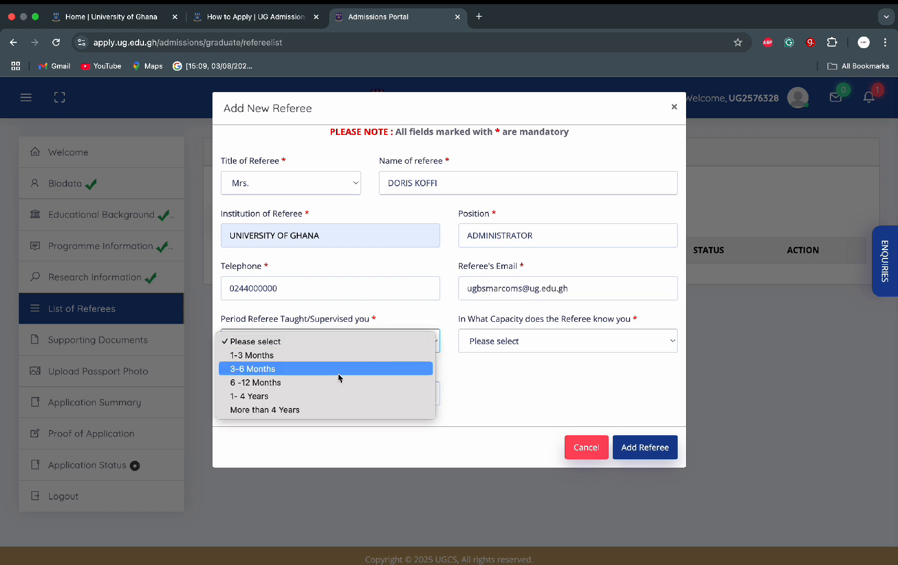
click(331, 397)
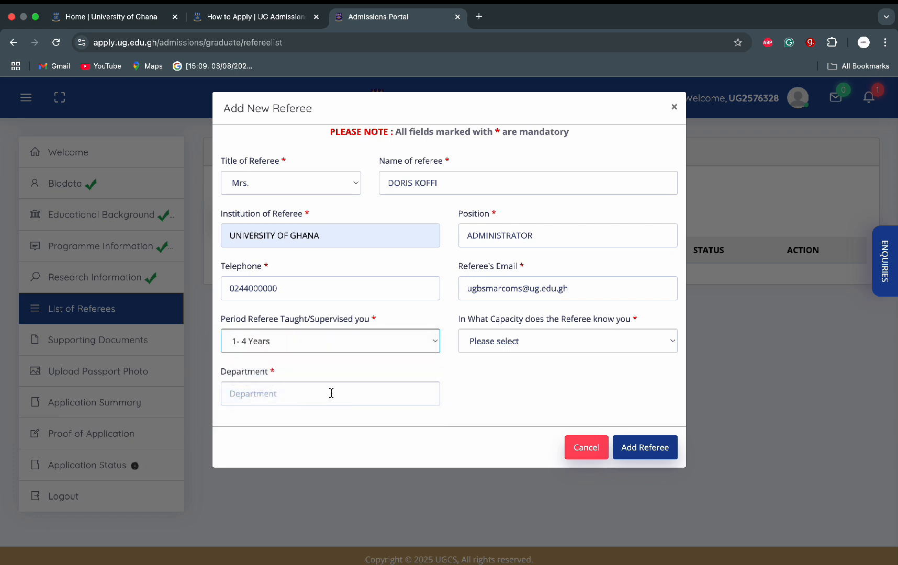
click(552, 346)
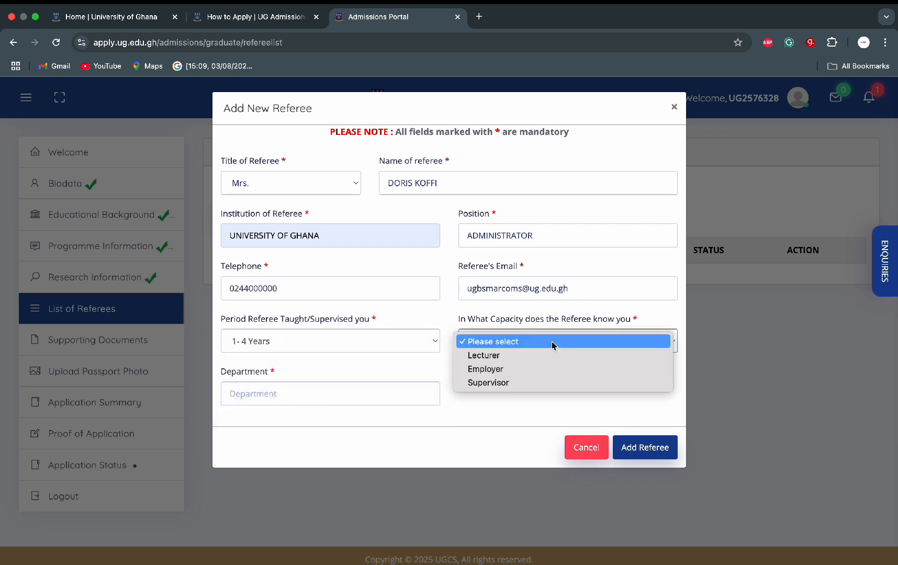
click(501, 384)
click(388, 399)
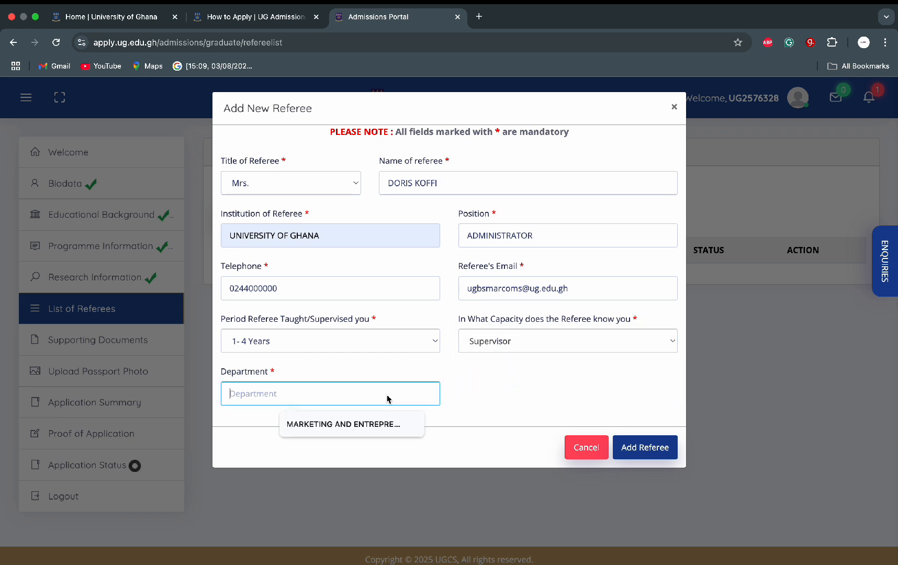
click(356, 423)
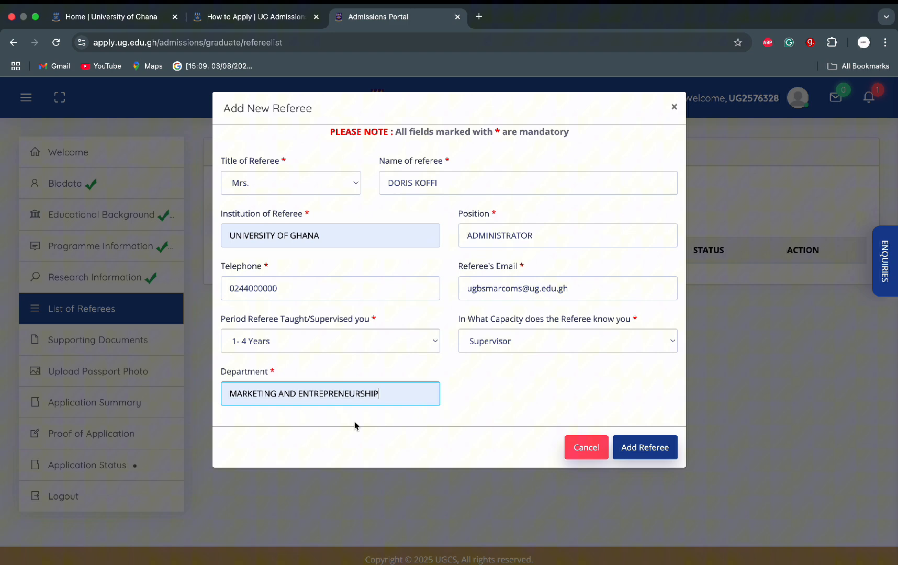
click(645, 448)
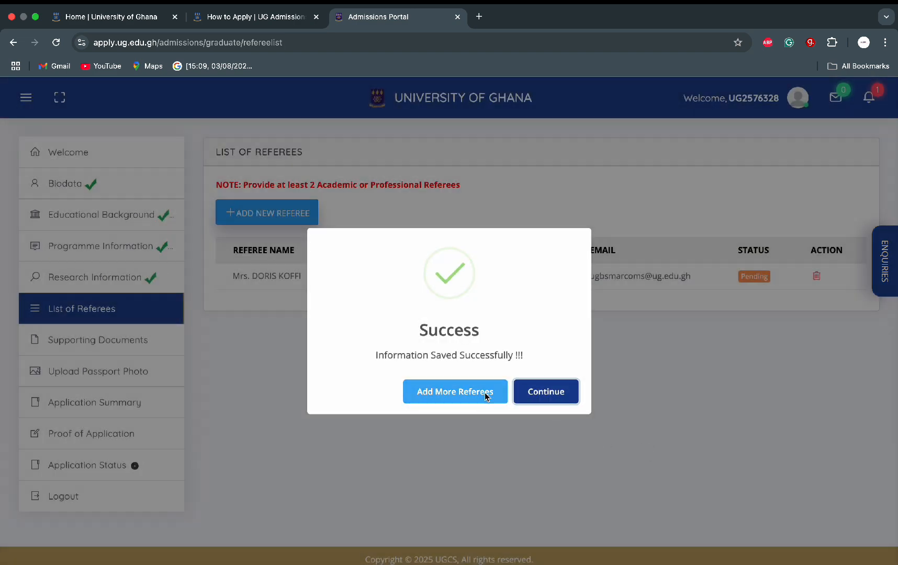
Step: Continue from the referee list to the Supporting Documents page
click(551, 395)
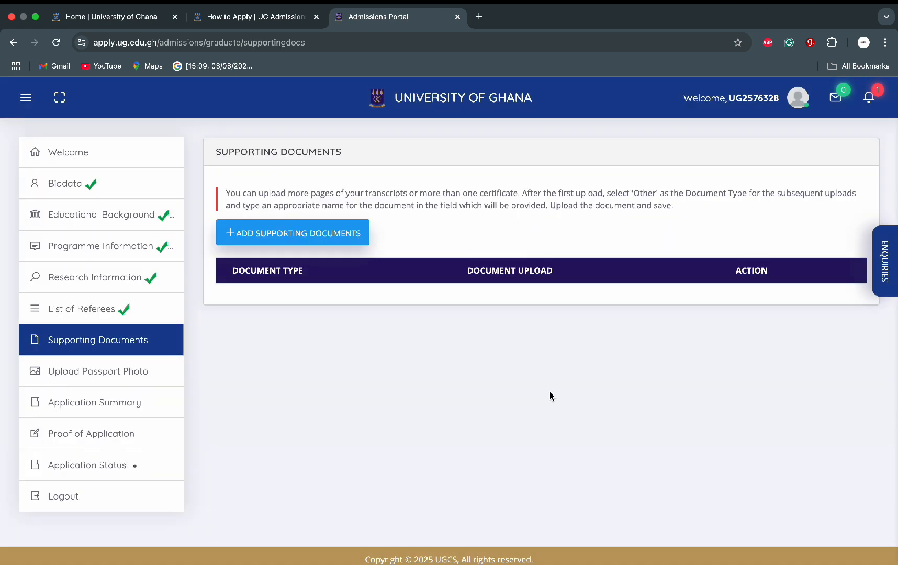
Step: Upload CERTIFICATE.pdf from OneDrive's University Admission folder as Certificate for Undergraduate Study
click(336, 236)
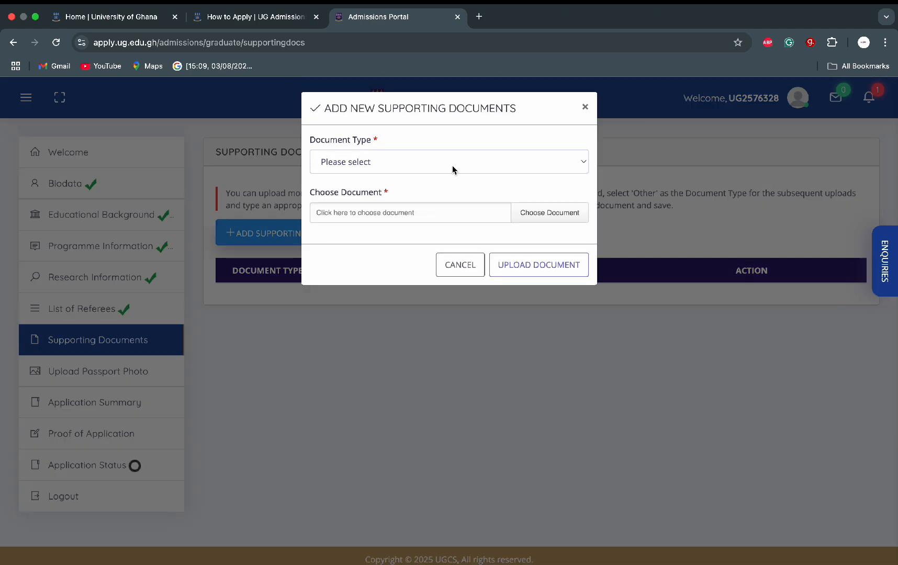
click(453, 169)
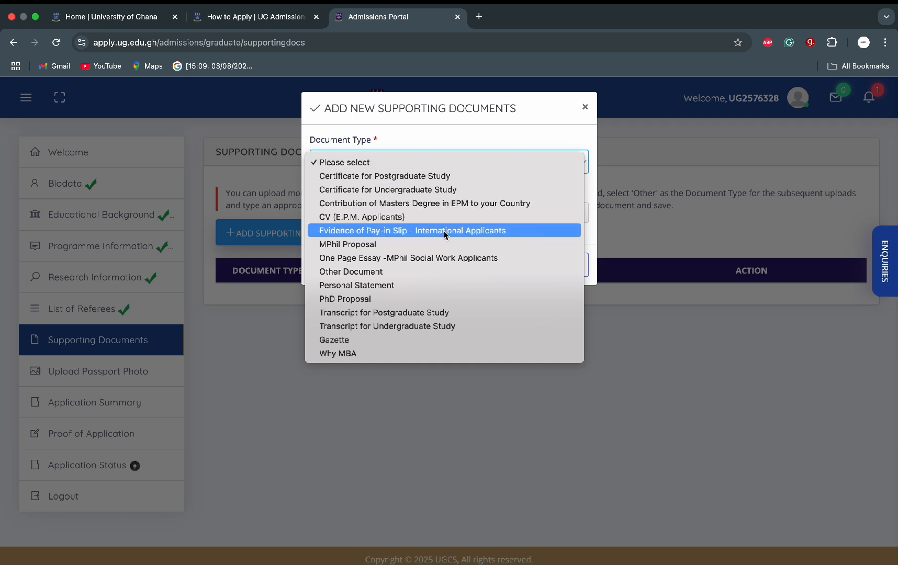
click(442, 196)
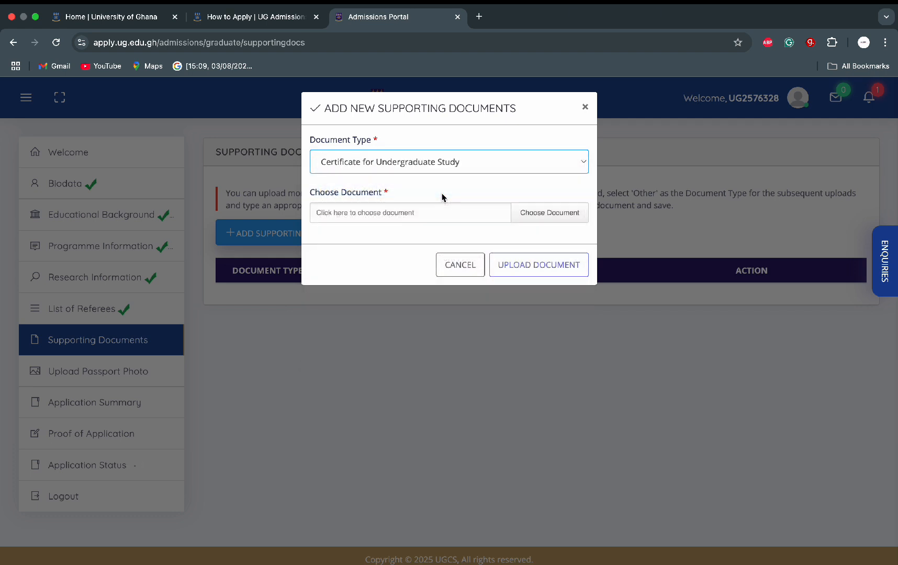
click(523, 211)
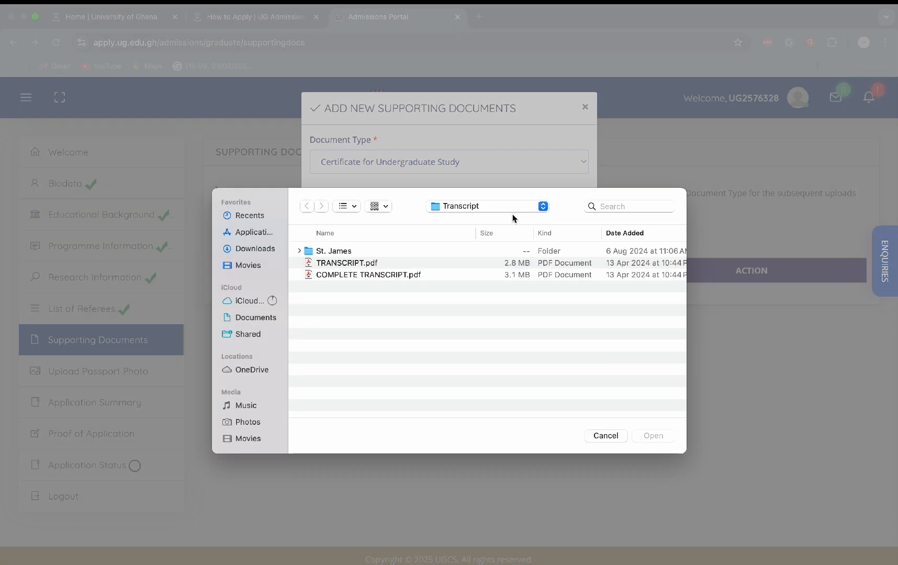
click(246, 371)
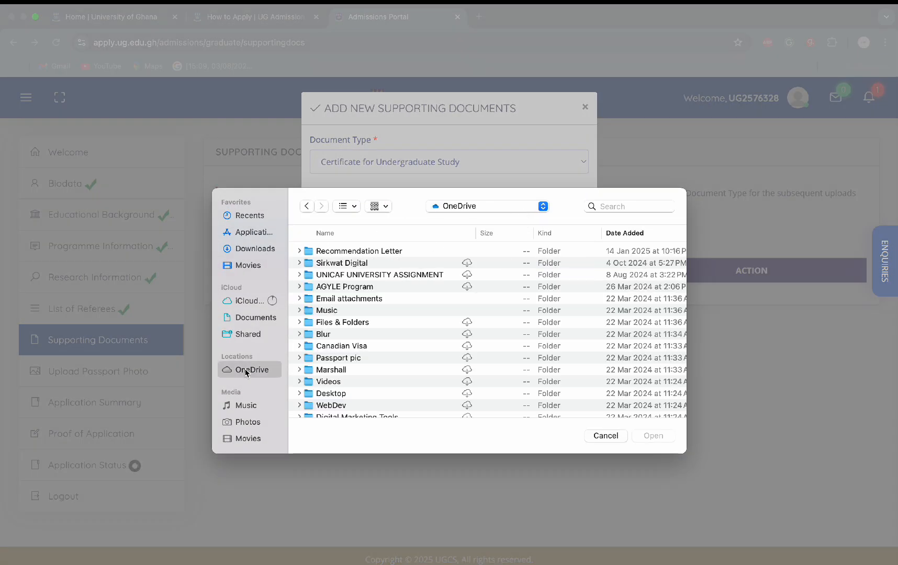
scroll(344, 366, down, 5)
double_click(348, 406)
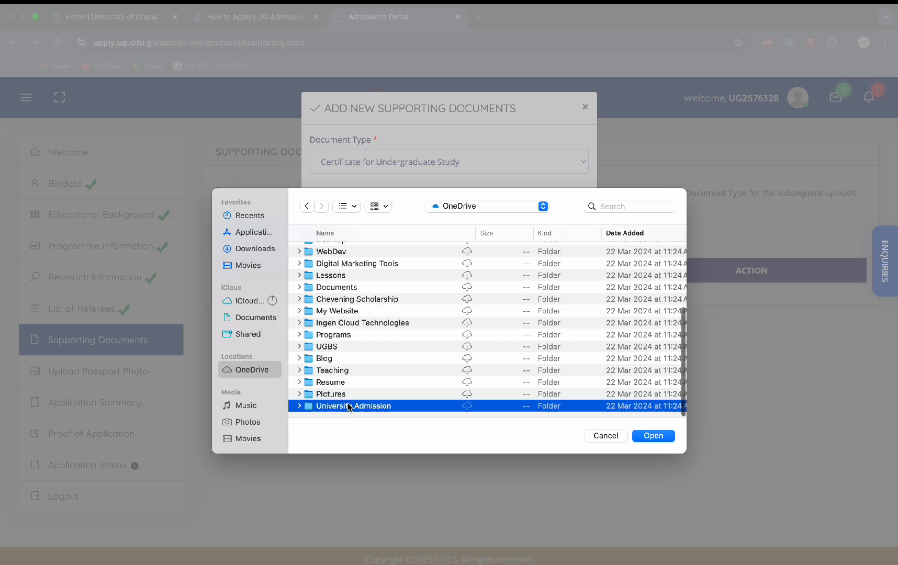
double_click(348, 323)
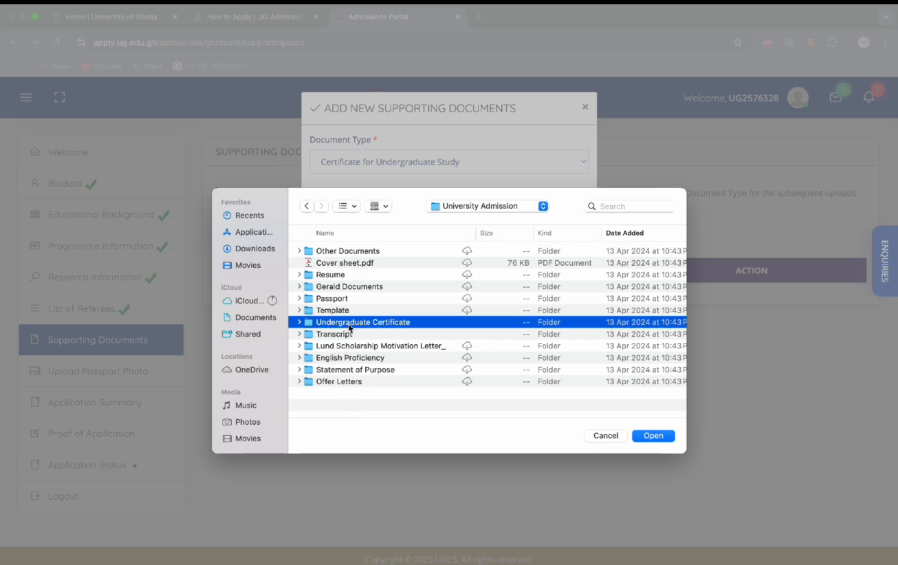
click(354, 252)
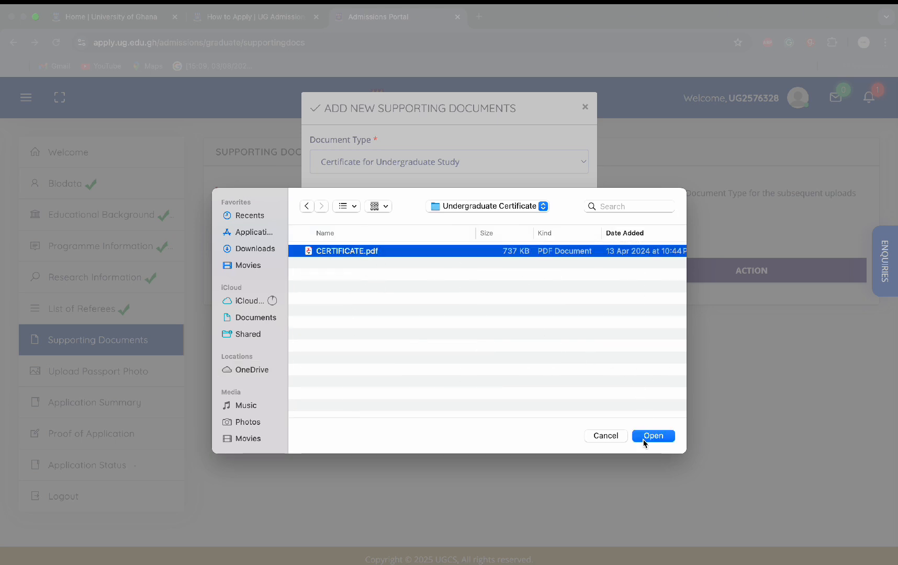
click(644, 442)
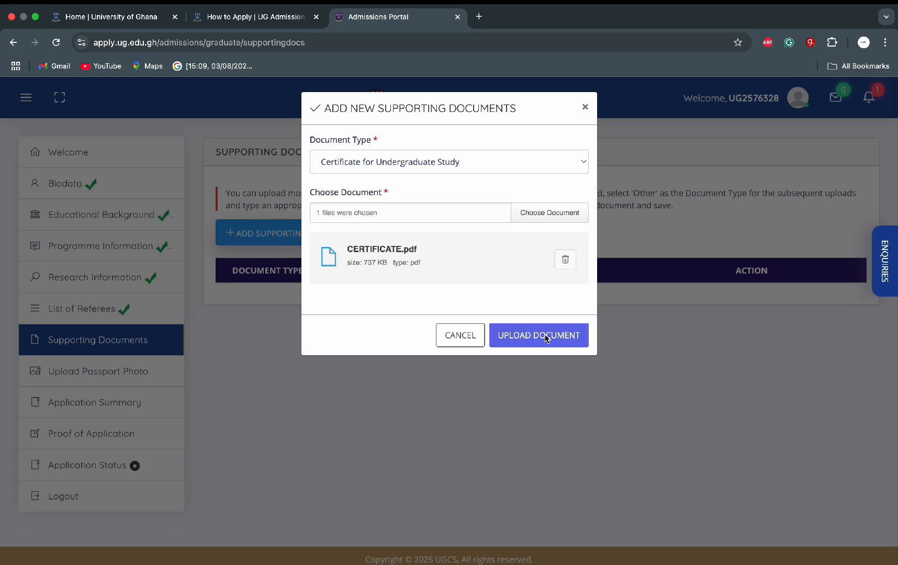
click(546, 338)
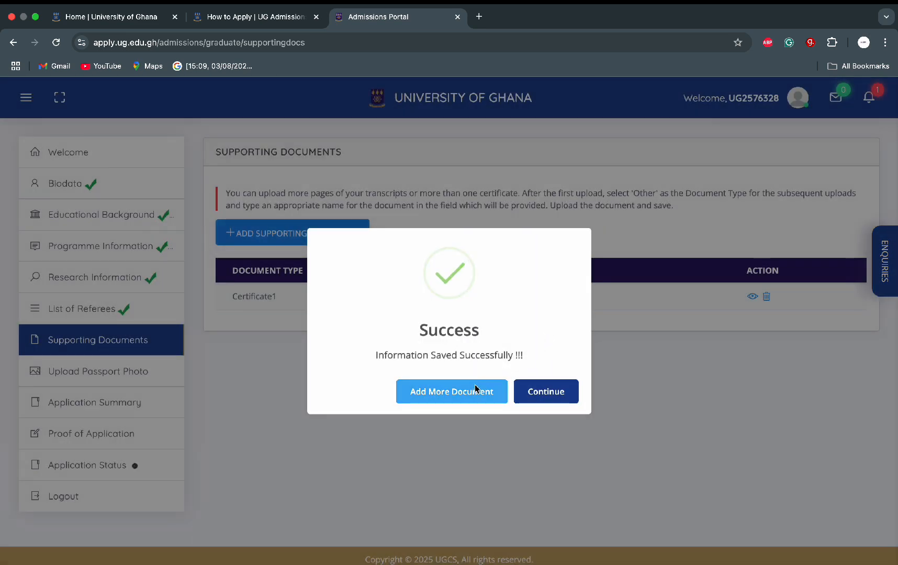
click(466, 397)
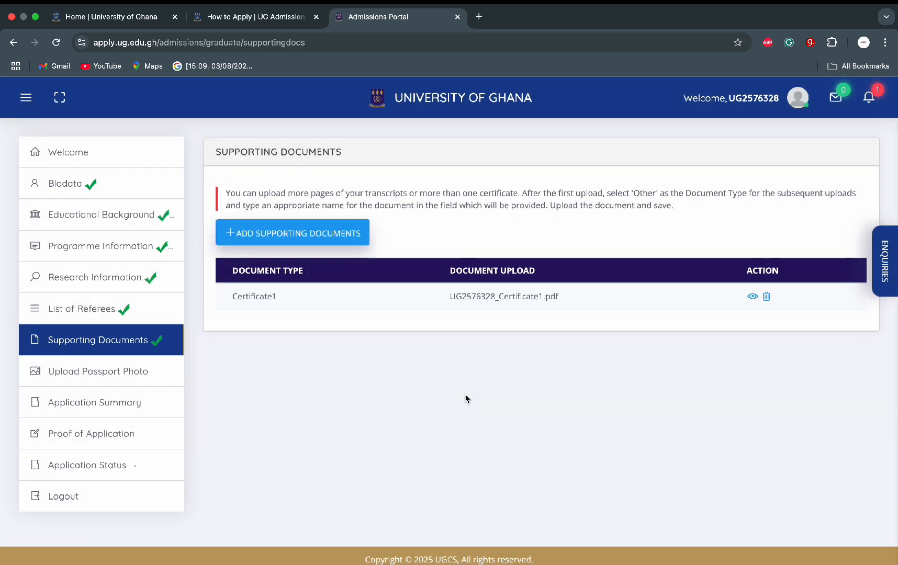
Step: Add another supporting document of type Transcript for Undergraduate Study
click(337, 244)
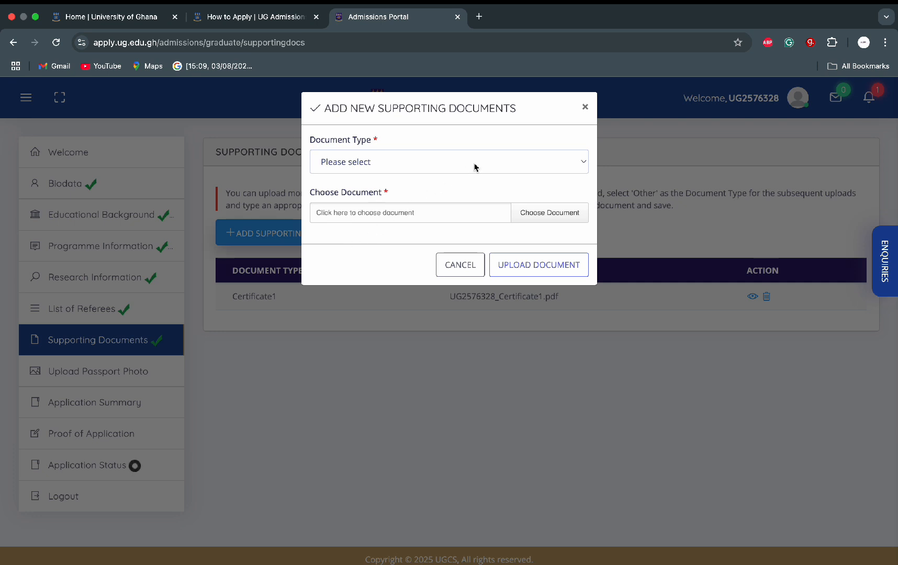
click(477, 167)
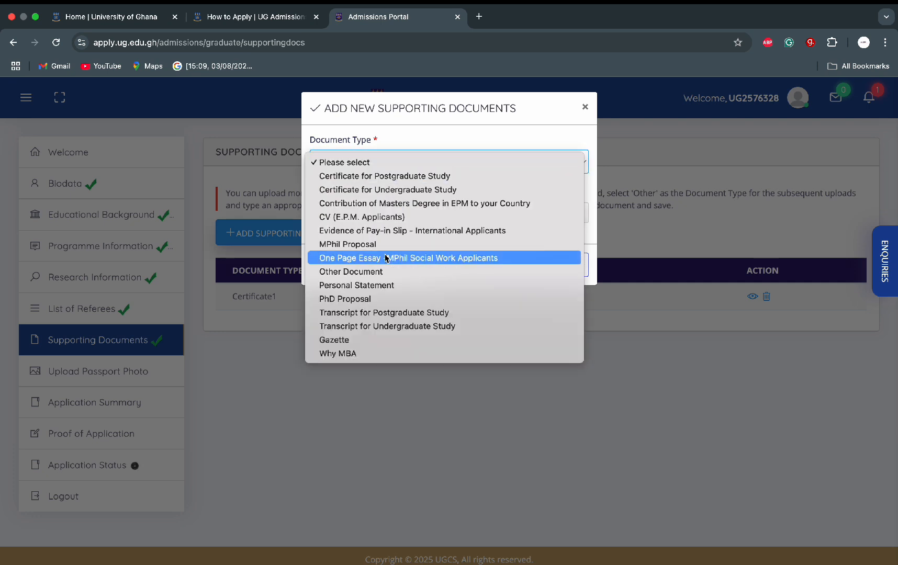
click(389, 326)
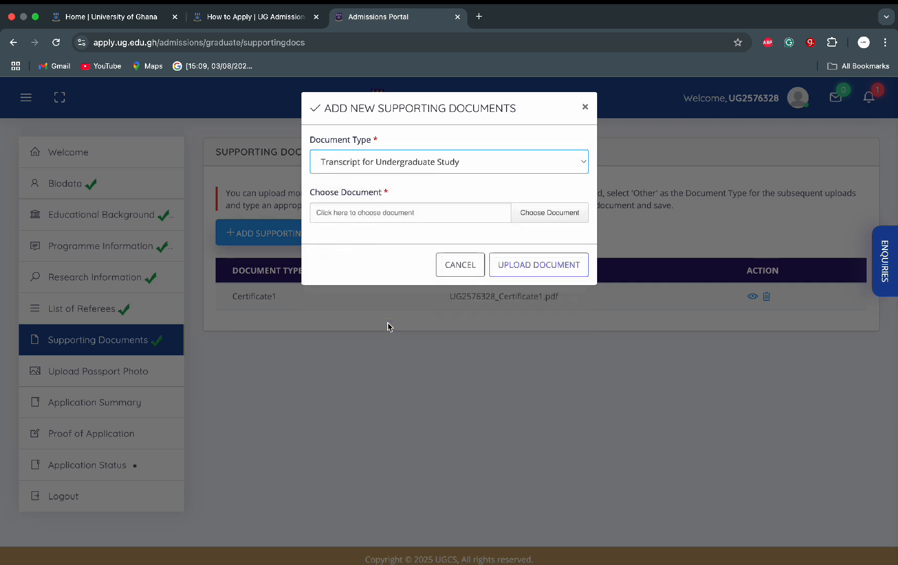
Step: Attach and upload COMPLETE TRANSCRIPT.pdf from the OneDrive Transcript folder, then continue
click(543, 213)
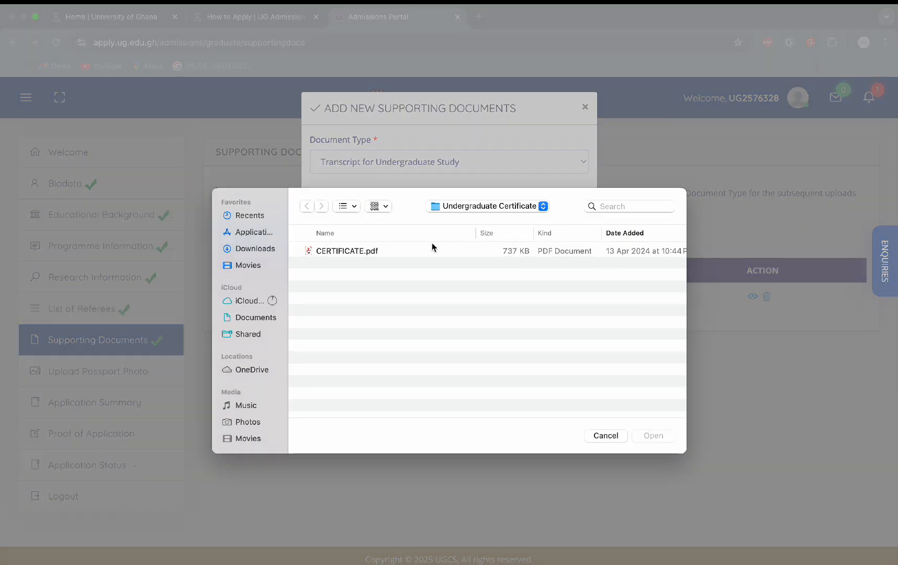
click(261, 374)
scroll(366, 366, down, 6)
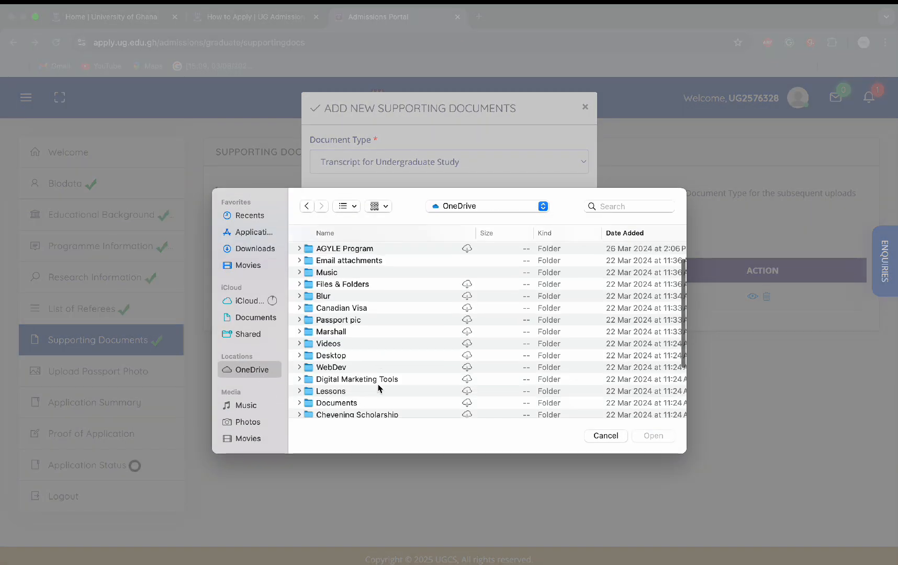
click(360, 407)
double_click(360, 407)
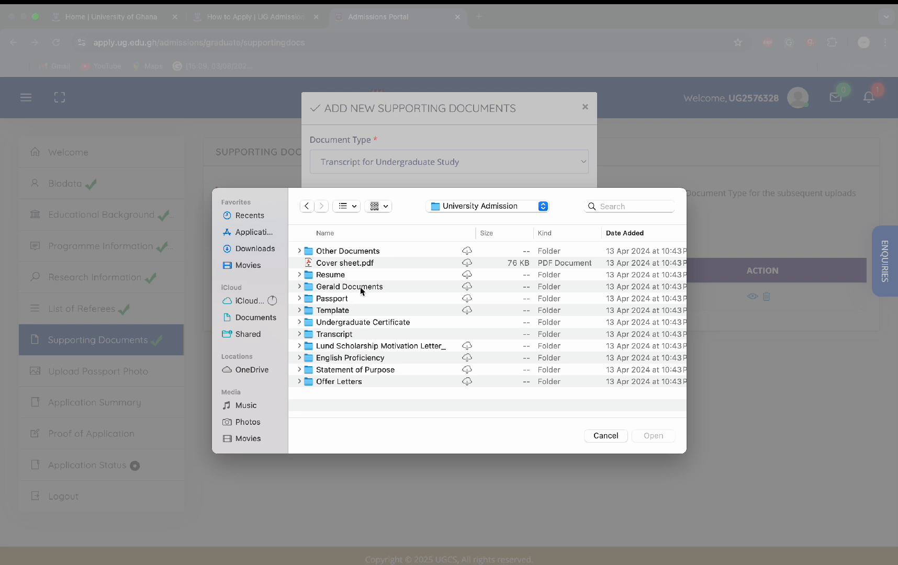
click(347, 338)
double_click(348, 338)
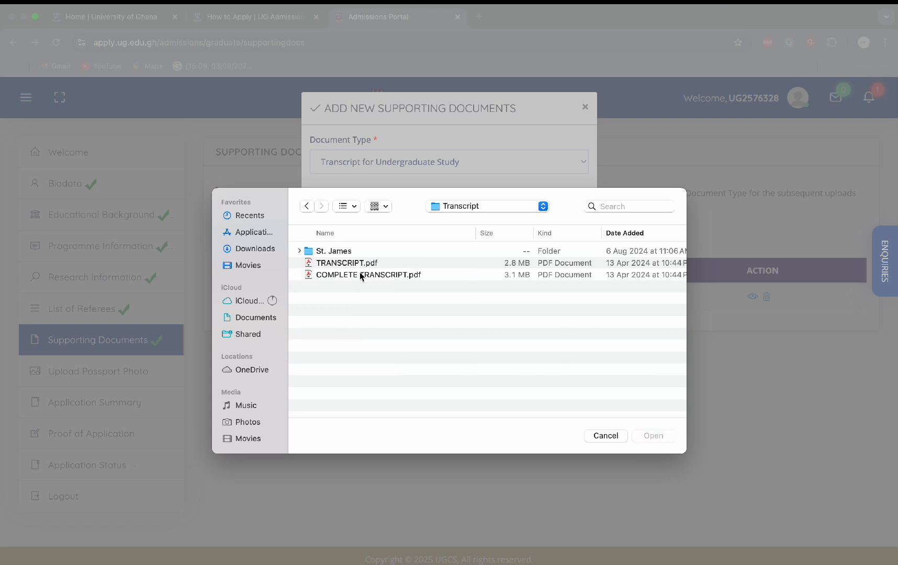
click(360, 275)
click(653, 436)
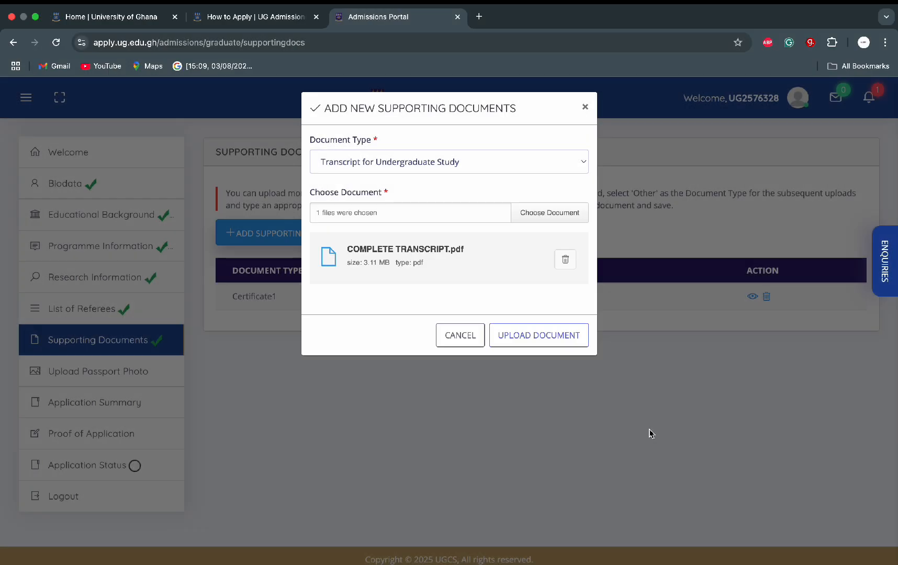
click(539, 336)
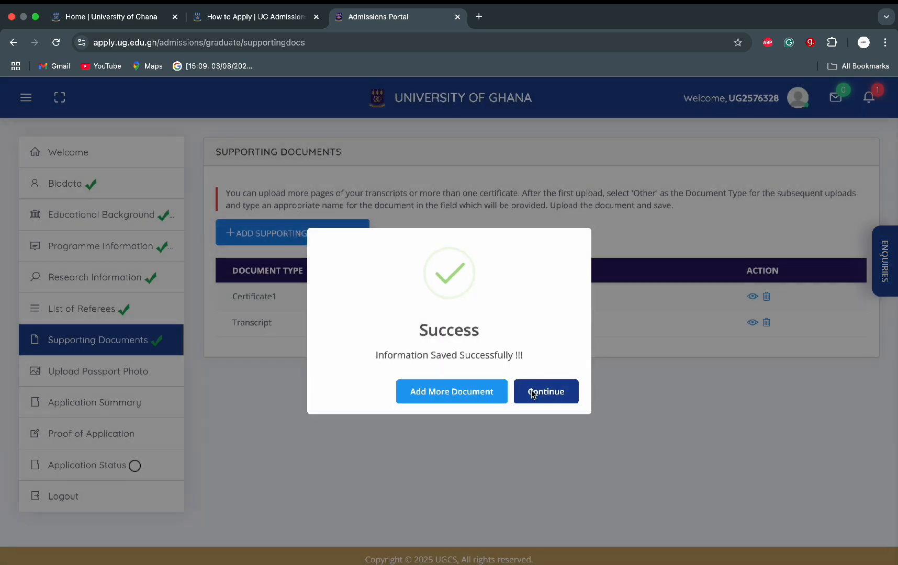
click(533, 393)
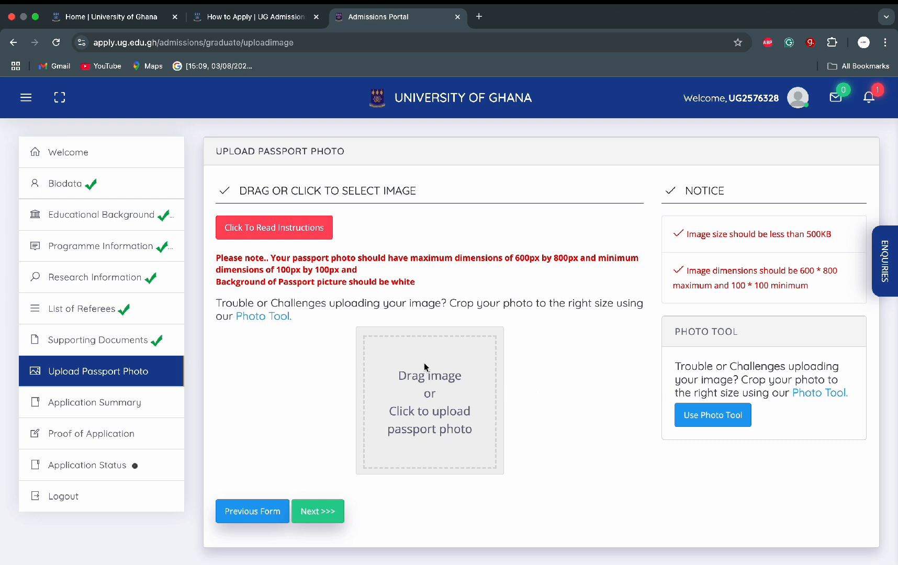
Step: Continue past the passport photo page and review the Application Summary down to Accept and Complete Application
click(308, 517)
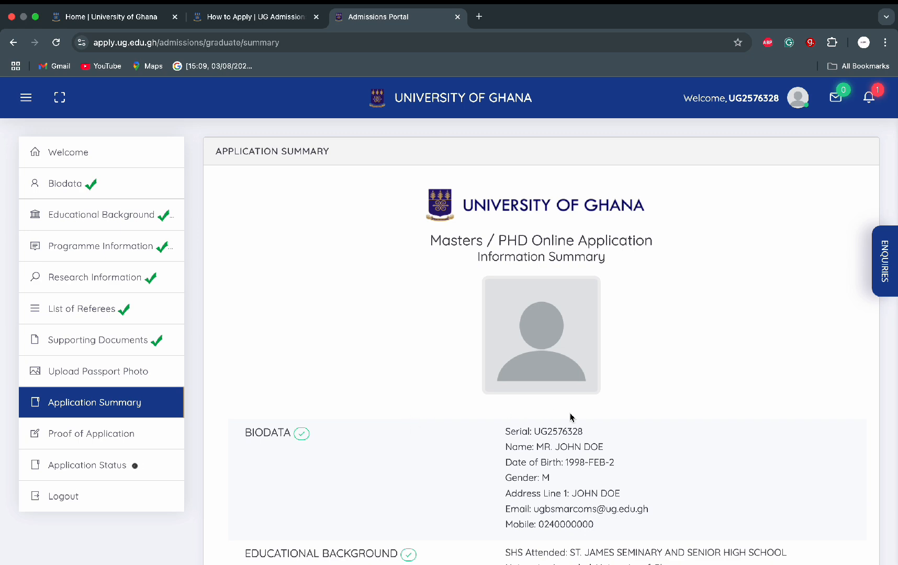
scroll(570, 417, down, 5)
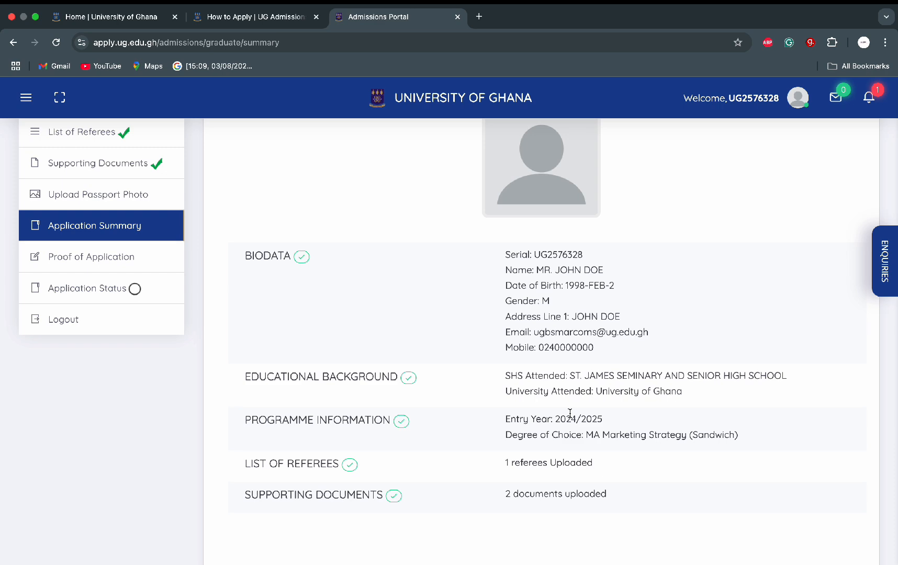
scroll(570, 416, down, 2)
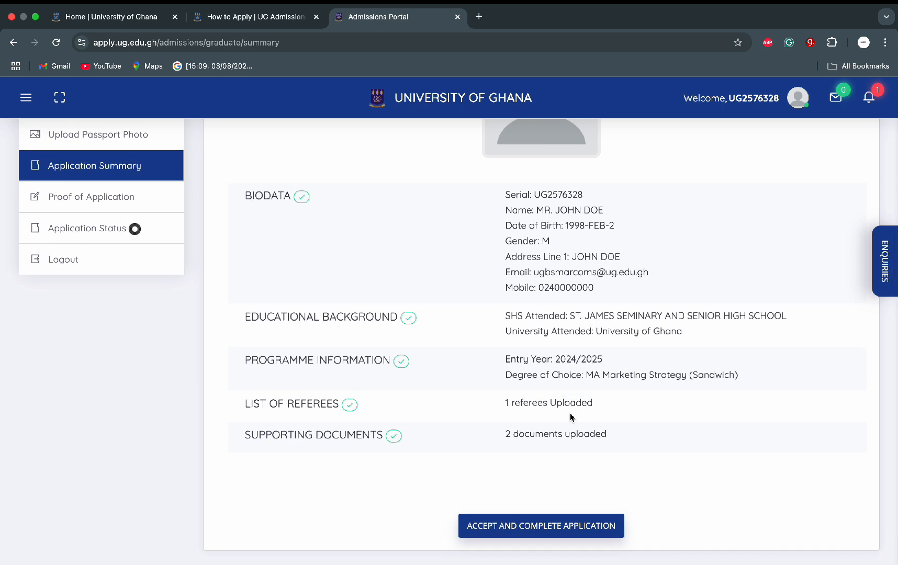
scroll(570, 417, down, 2)
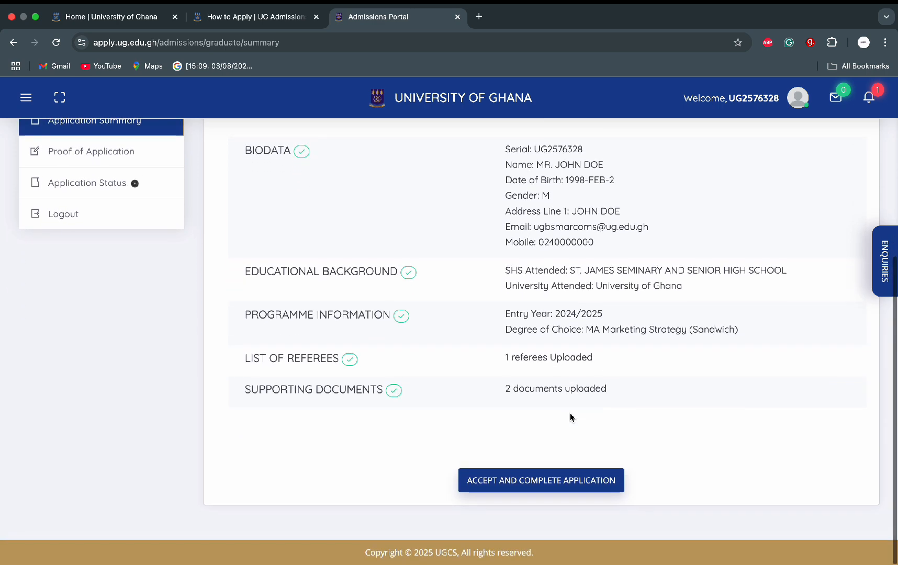